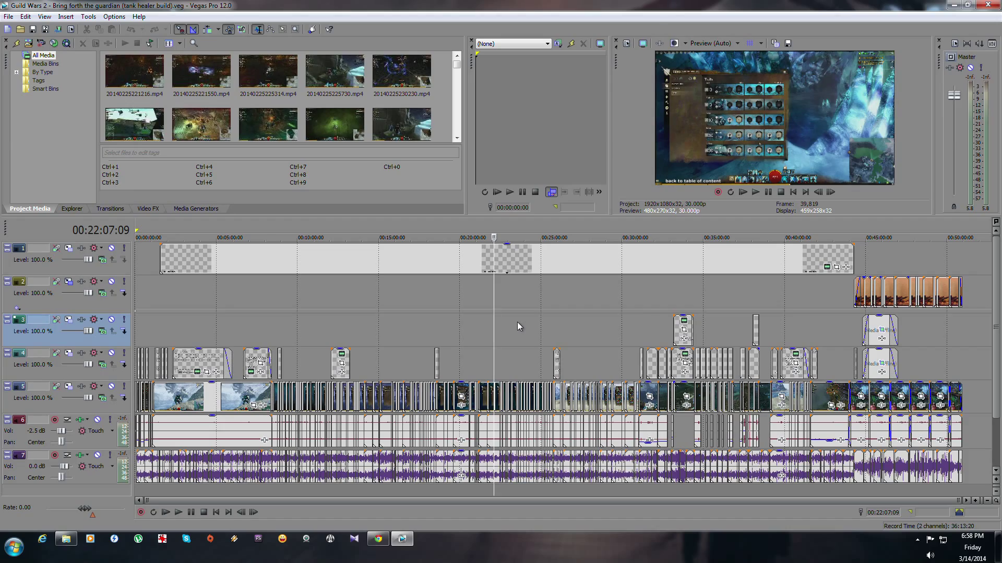
Step: Switch to the browser, look through the search results for "sony vegas render mp4 error", and return to Vegas Pro
{"action": "key", "text": "alt+Tab"}
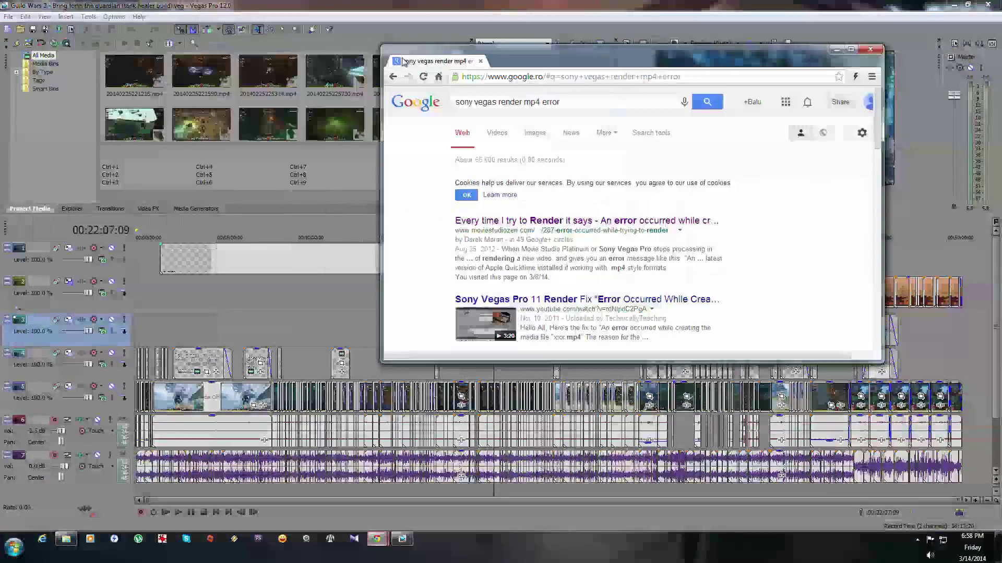
{"action": "double_click", "coordinate": [689, 56]}
{"action": "scroll", "coordinate": [577, 307], "scroll_direction": "down", "scroll_amount": 4}
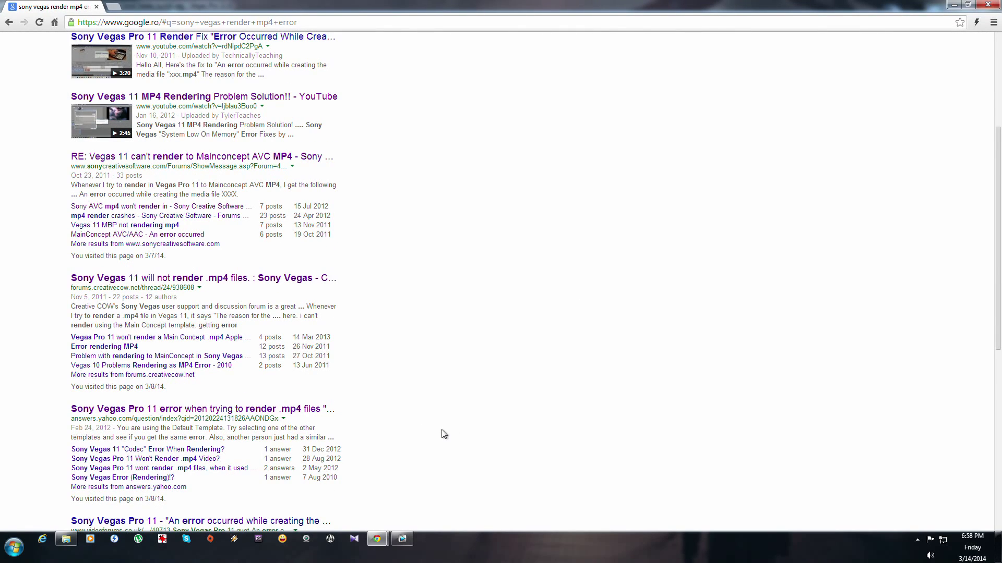
{"action": "key", "text": "alt+Tab"}
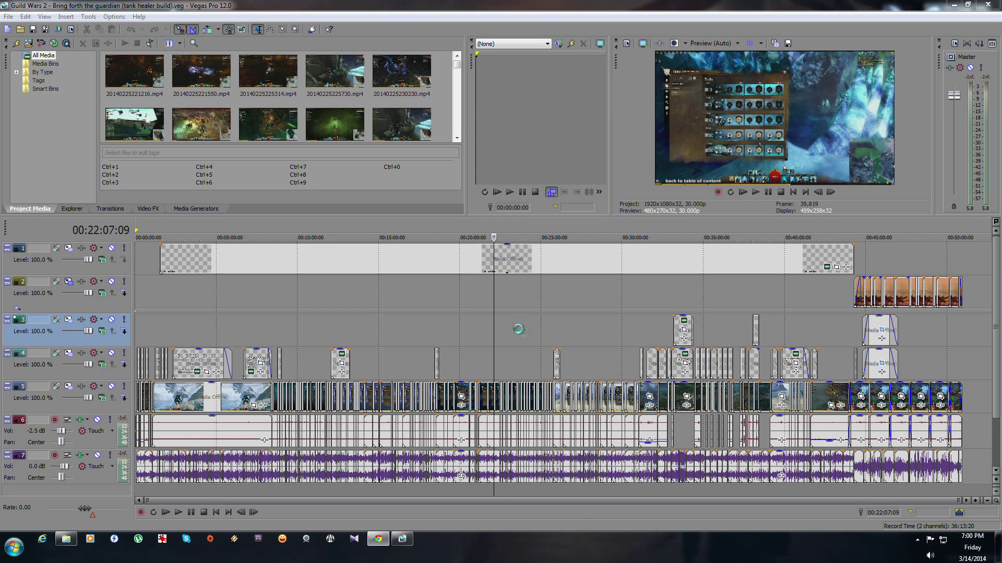
{"action": "left_click", "coordinate": [516, 322]}
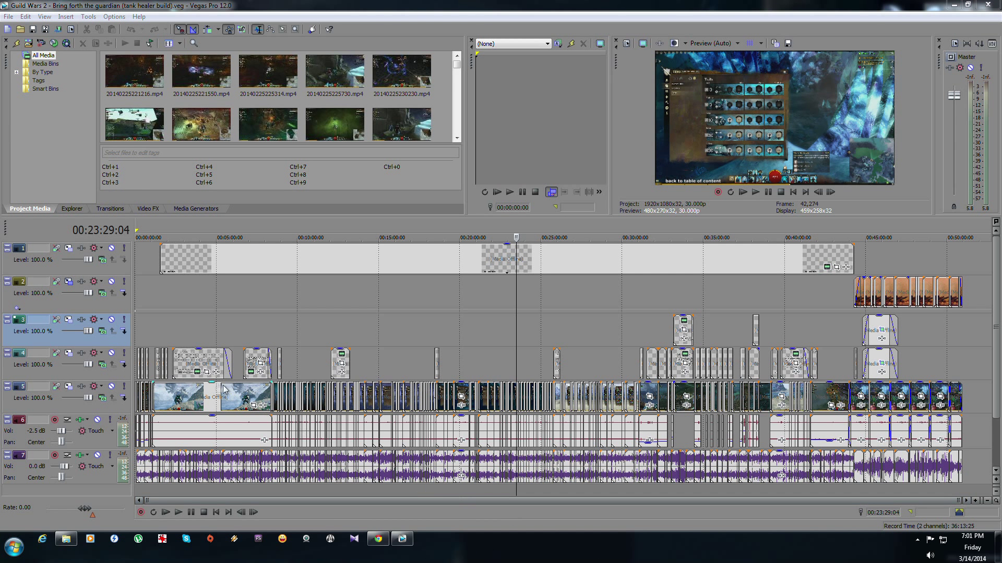
{"action": "left_click", "coordinate": [615, 357]}
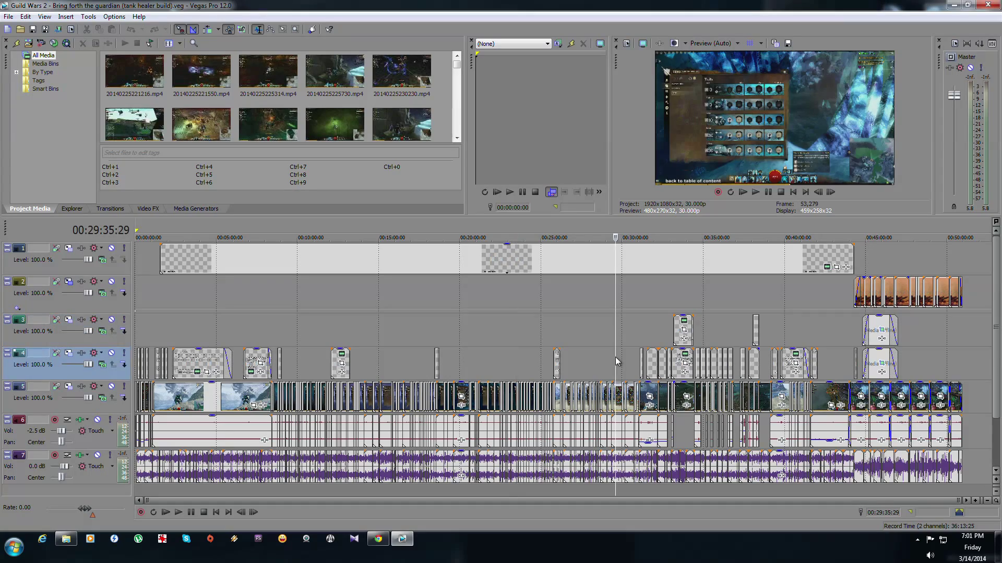
{"action": "scroll", "coordinate": [615, 357], "scroll_direction": "up", "scroll_amount": 5}
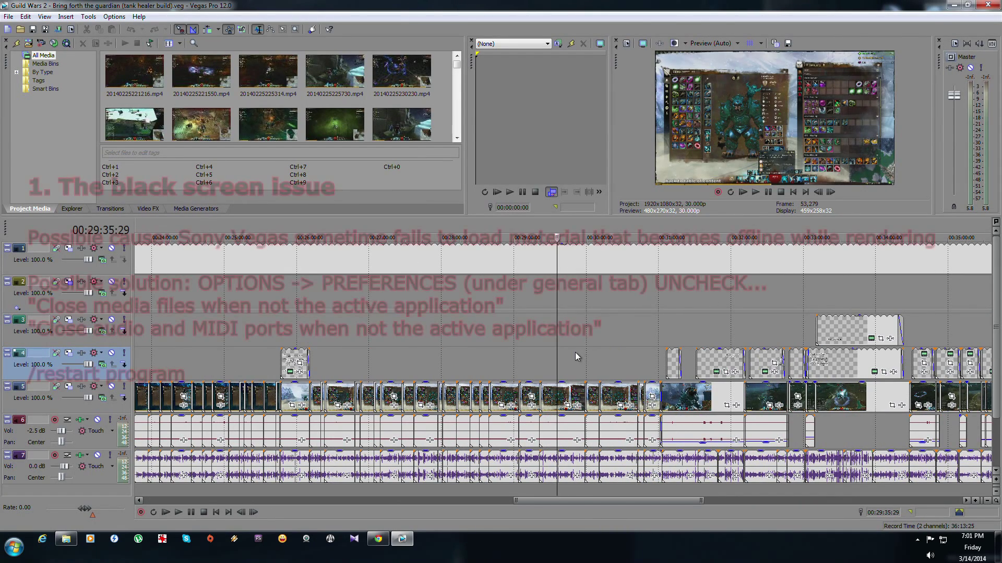
{"action": "scroll", "coordinate": [542, 355], "scroll_direction": "up", "scroll_amount": 3}
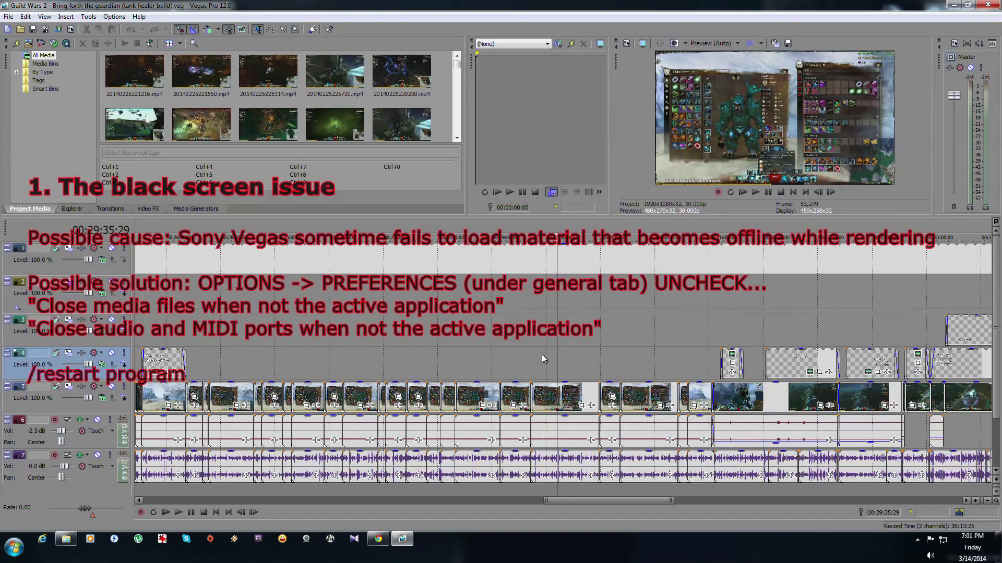
{"action": "scroll", "coordinate": [543, 357], "scroll_direction": "down", "scroll_amount": 8}
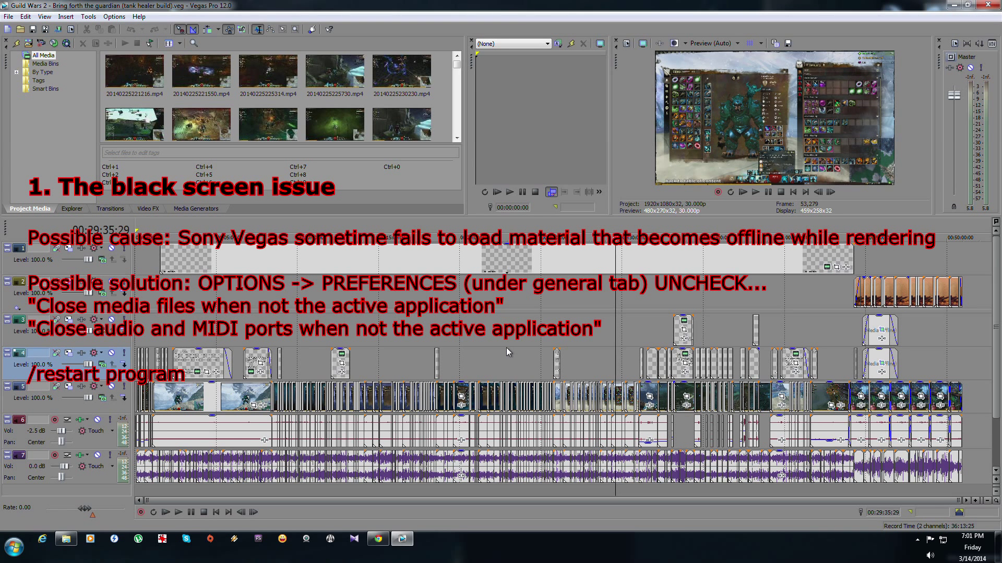
{"action": "left_click", "coordinate": [597, 334]}
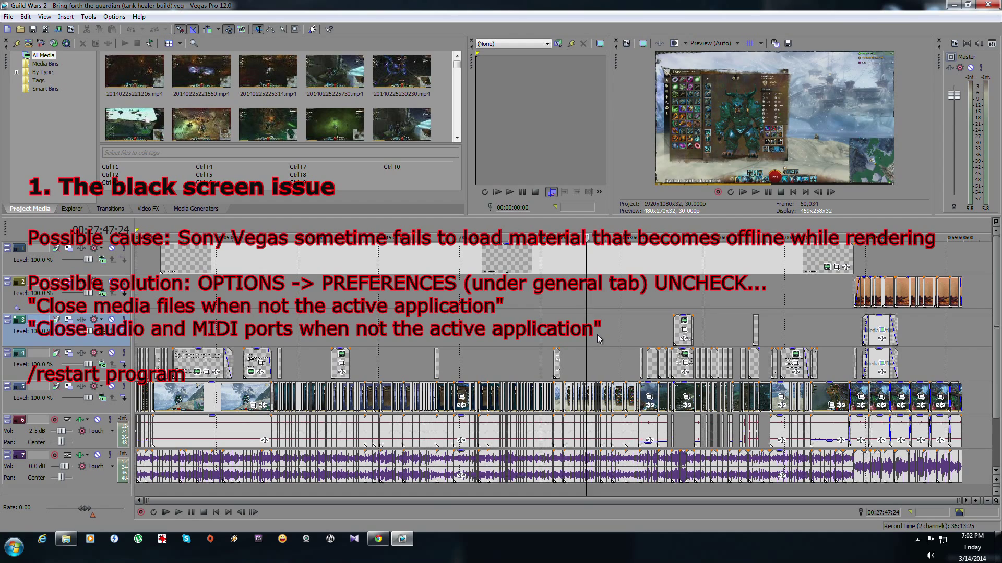
{"action": "left_click", "coordinate": [607, 363]}
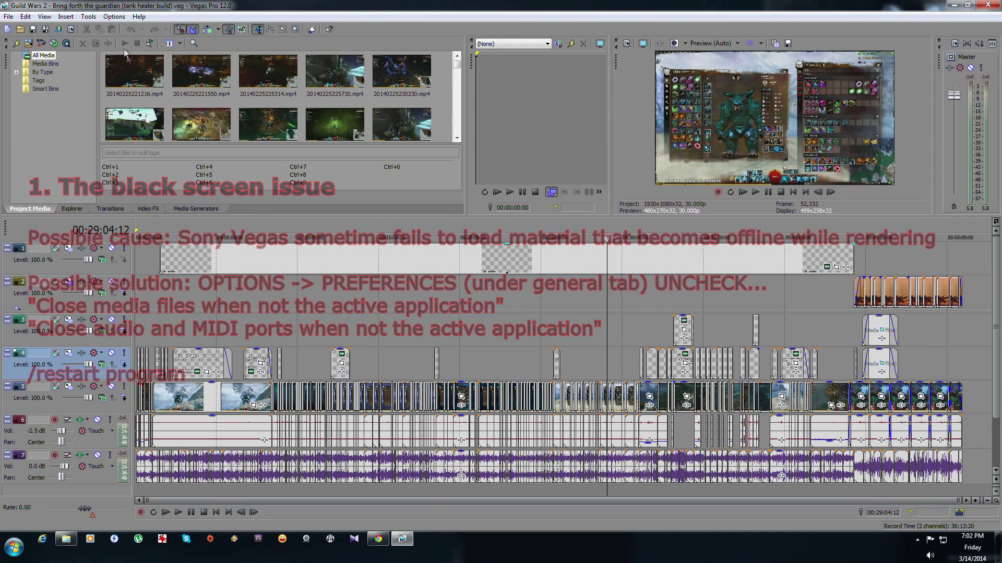
Step: In the general preferences, disable closing media files and closing audio and MIDI ports when not the active application, and apply the changes
{"action": "left_click", "coordinate": [114, 16]}
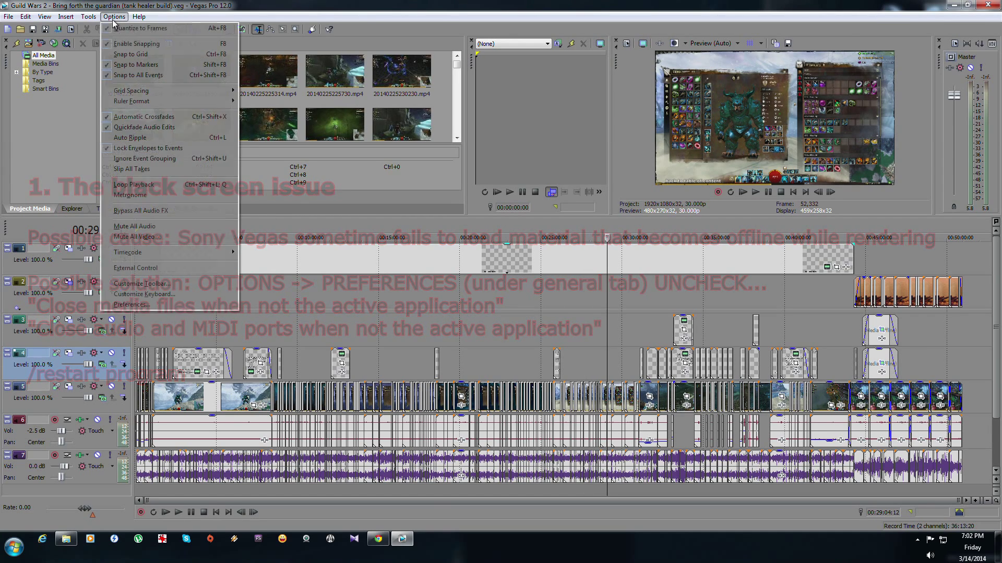
{"action": "left_click", "coordinate": [205, 306]}
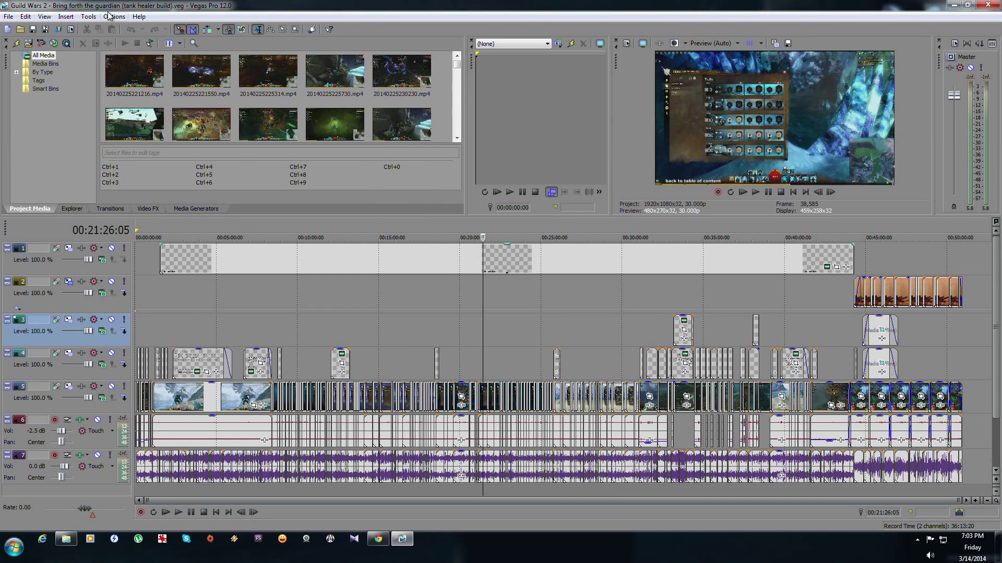
{"action": "left_click", "coordinate": [113, 17]}
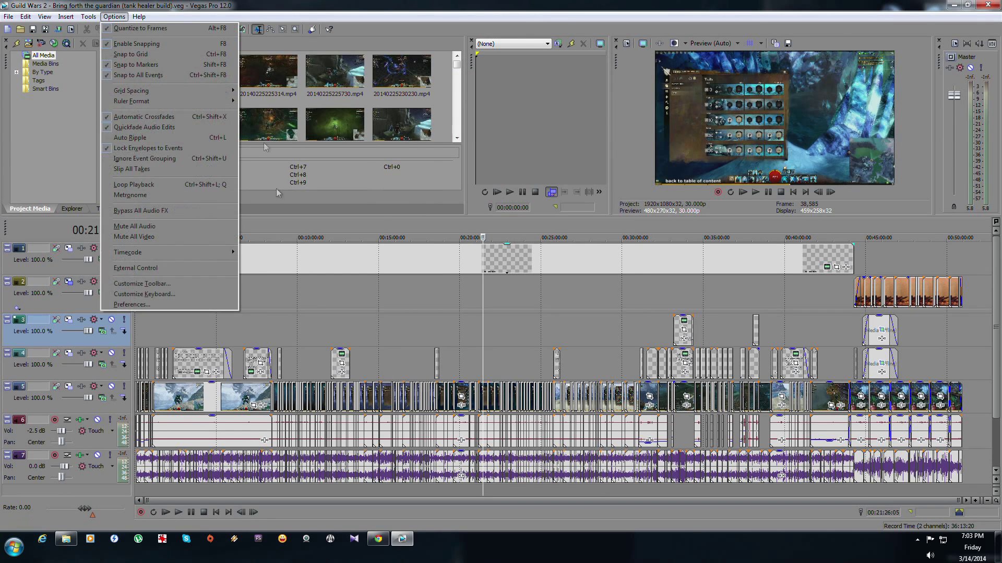
{"action": "left_click", "coordinate": [183, 306]}
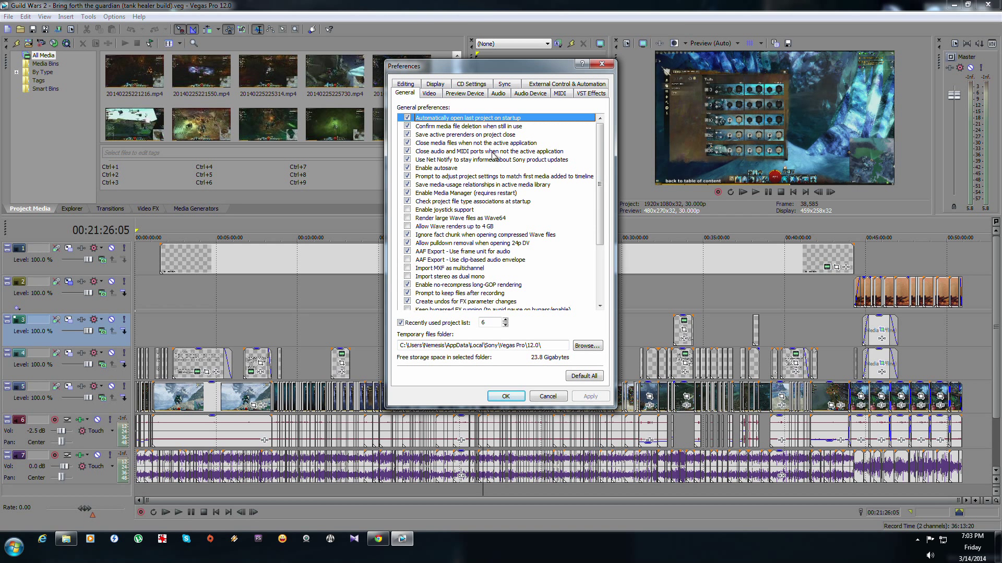
{"action": "left_click", "coordinate": [407, 143]}
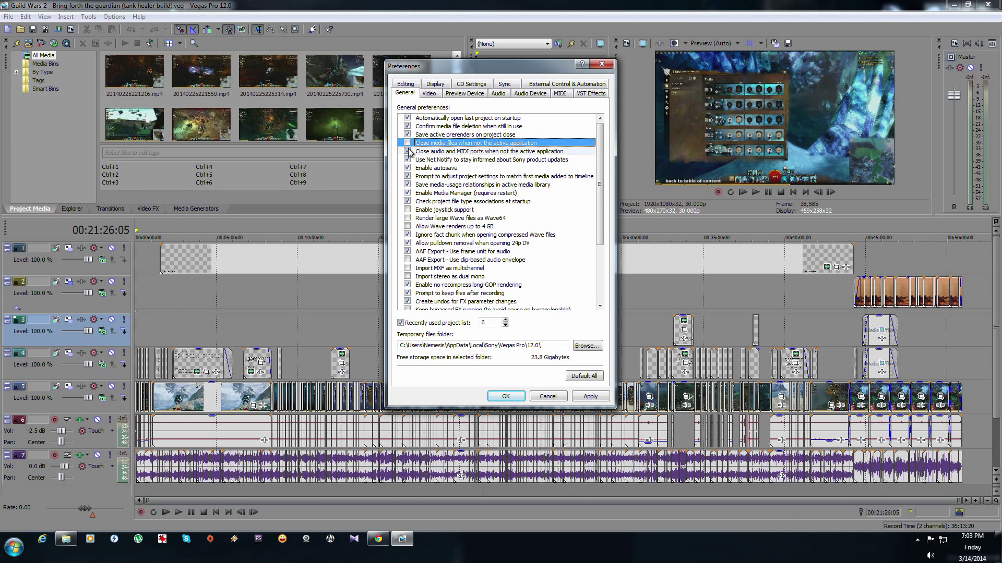
{"action": "left_click", "coordinate": [407, 151]}
{"action": "left_click", "coordinate": [591, 396]}
{"action": "left_click", "coordinate": [512, 397]}
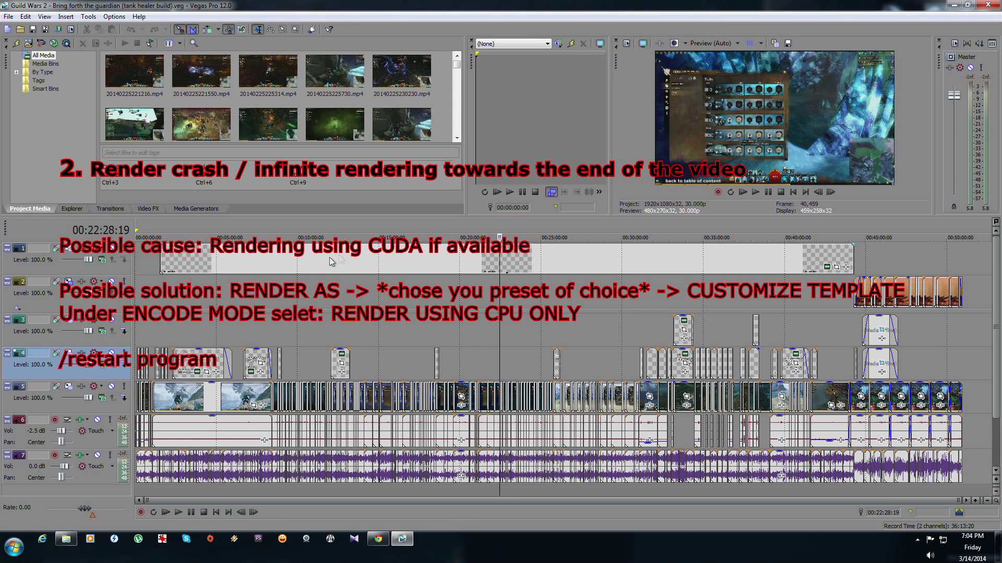
Step: Try to open the Render As settings for the project, and close the program that stopped working
{"action": "left_click", "coordinate": [388, 325]}
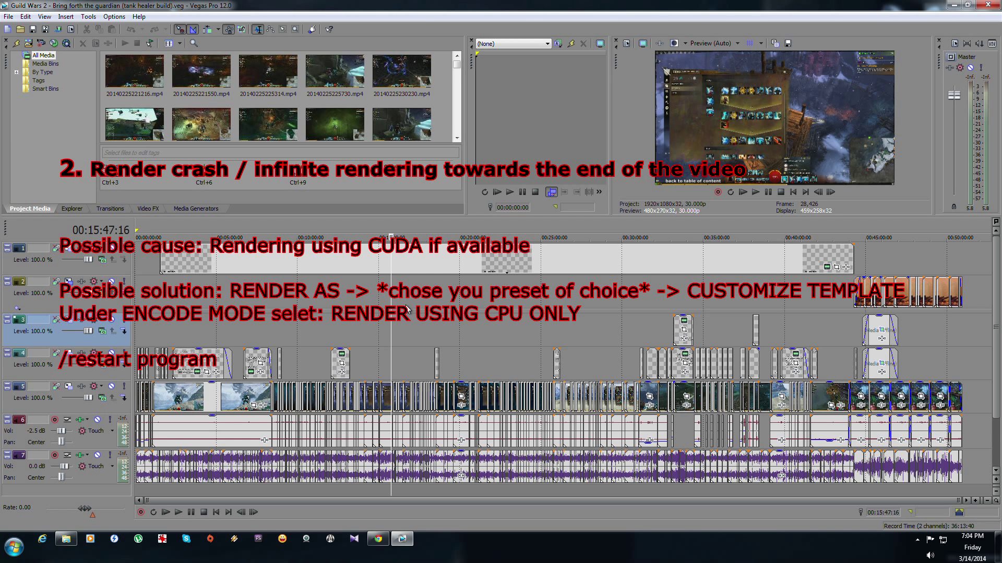
{"action": "left_click", "coordinate": [58, 35]}
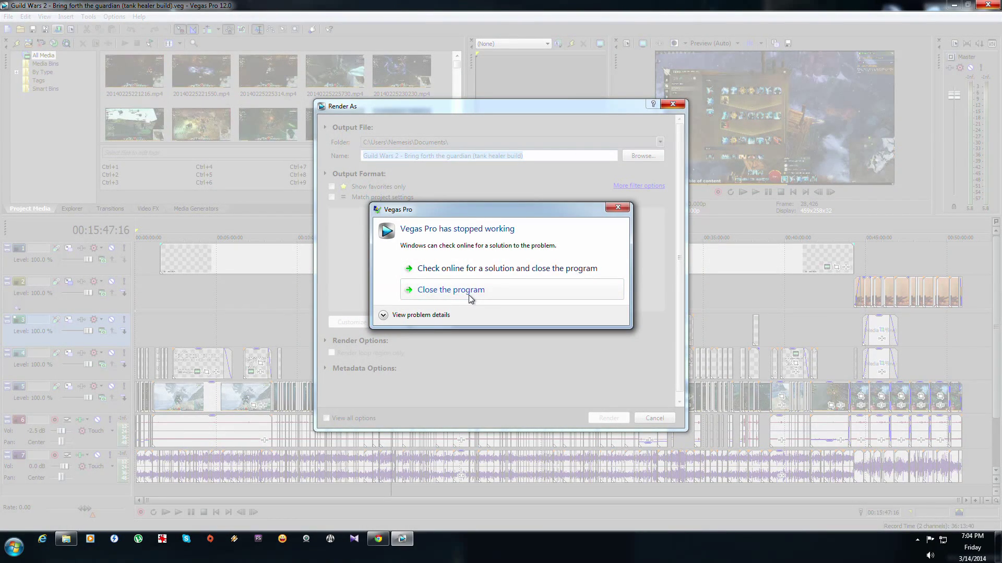
{"action": "left_click", "coordinate": [471, 293]}
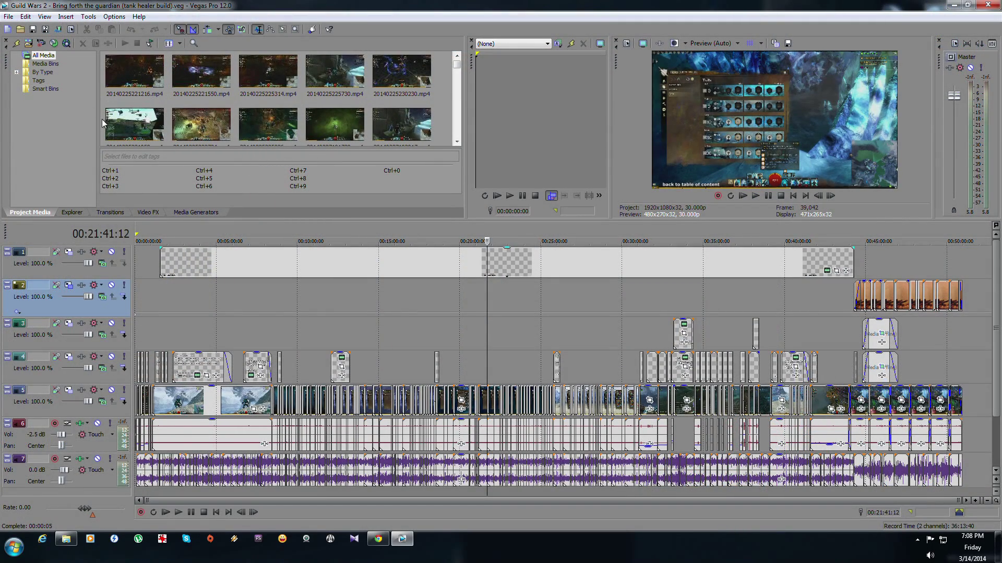
Step: Open the custom render settings of the MainConcept AVC/AAC Internet HD 1080p template and show its encode mode choices
{"action": "left_click", "coordinate": [57, 30]}
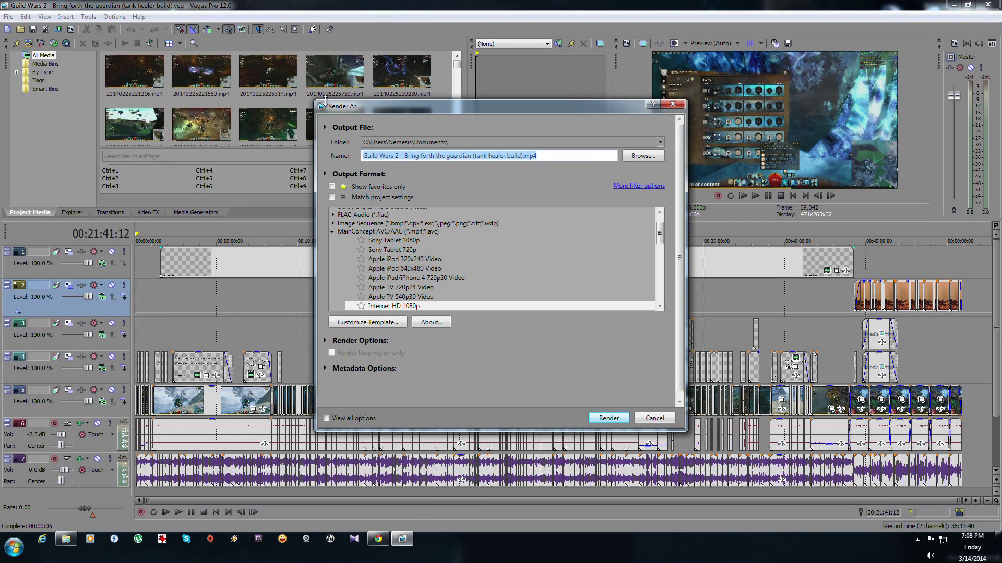
{"action": "left_click", "coordinate": [403, 307]}
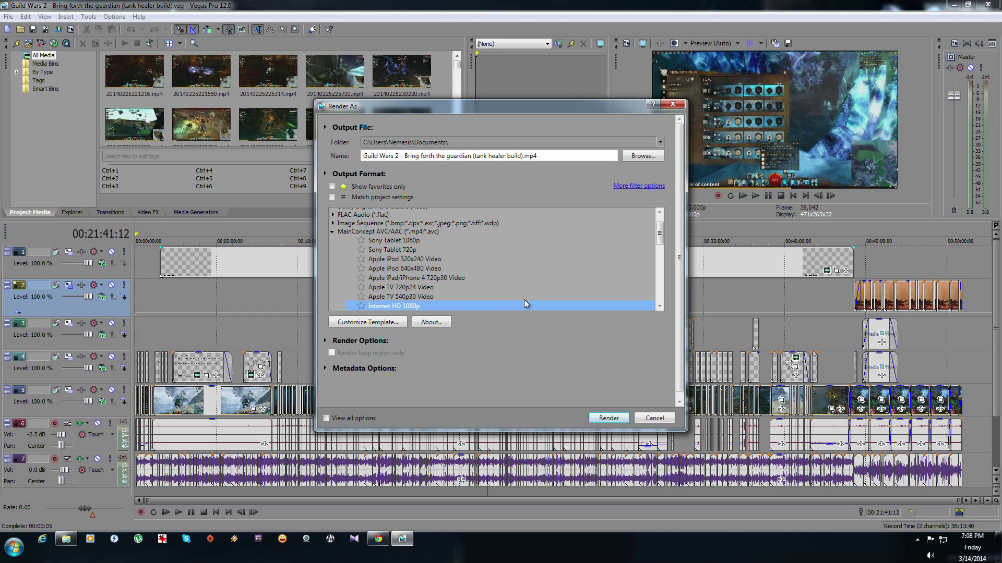
{"action": "scroll", "coordinate": [524, 299], "scroll_direction": "down", "scroll_amount": 8}
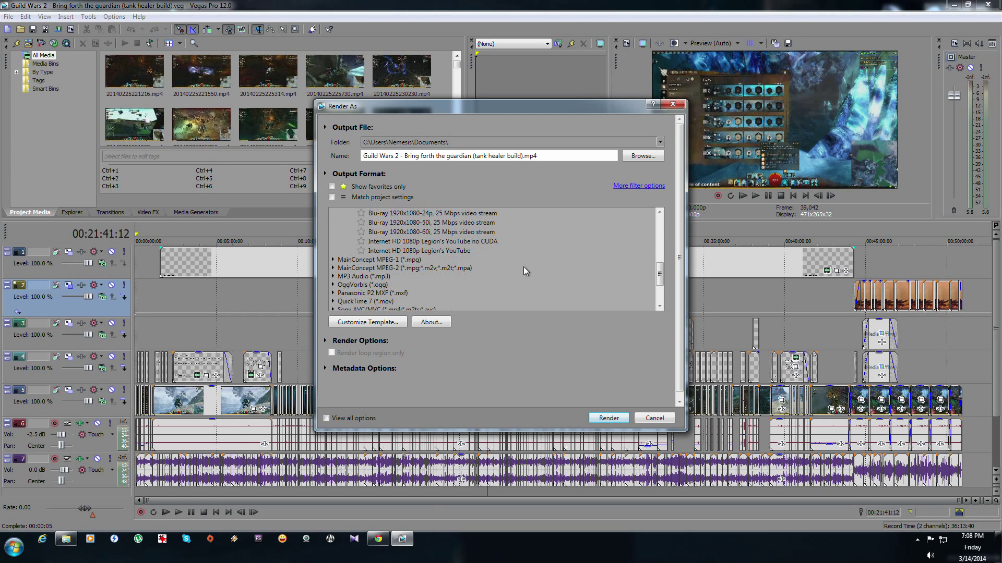
{"action": "scroll", "coordinate": [459, 246], "scroll_direction": "up", "scroll_amount": 4}
{"action": "left_click", "coordinate": [368, 321]}
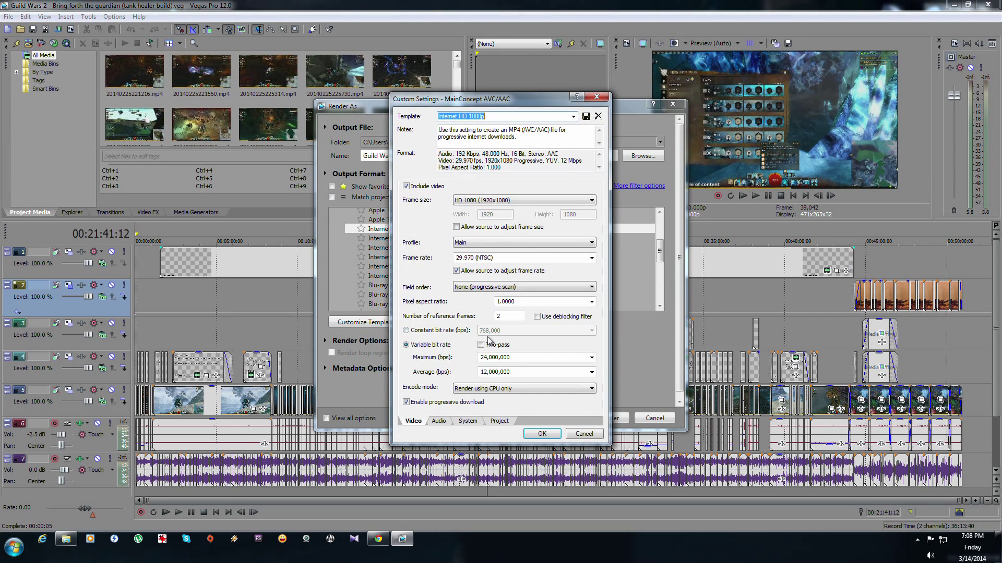
{"action": "left_click", "coordinate": [502, 389]}
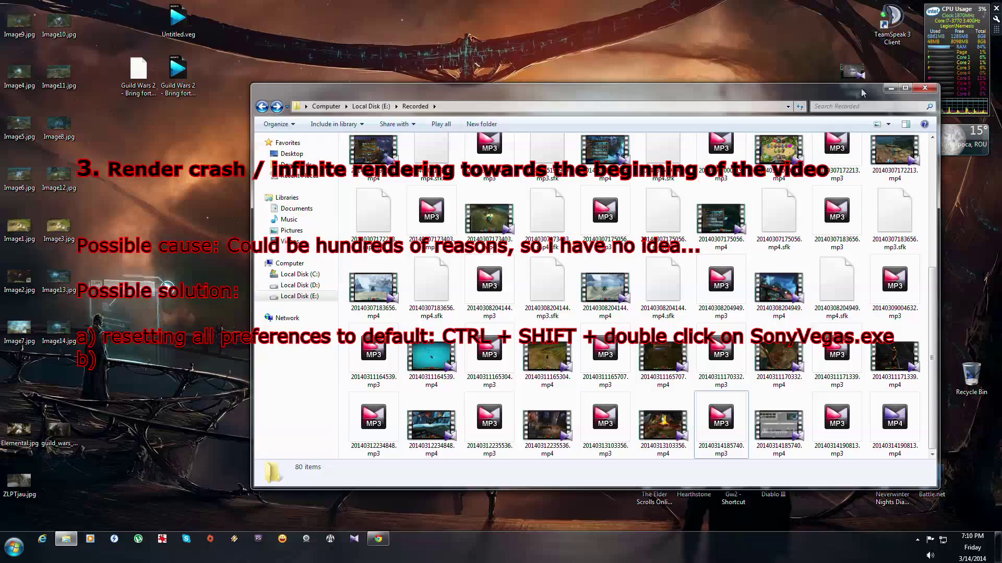
Step: Clear the desktop, launch Vegas Pro from its shortcut with the preferences reset prompt, and decline the reset
{"action": "left_click", "coordinate": [891, 88]}
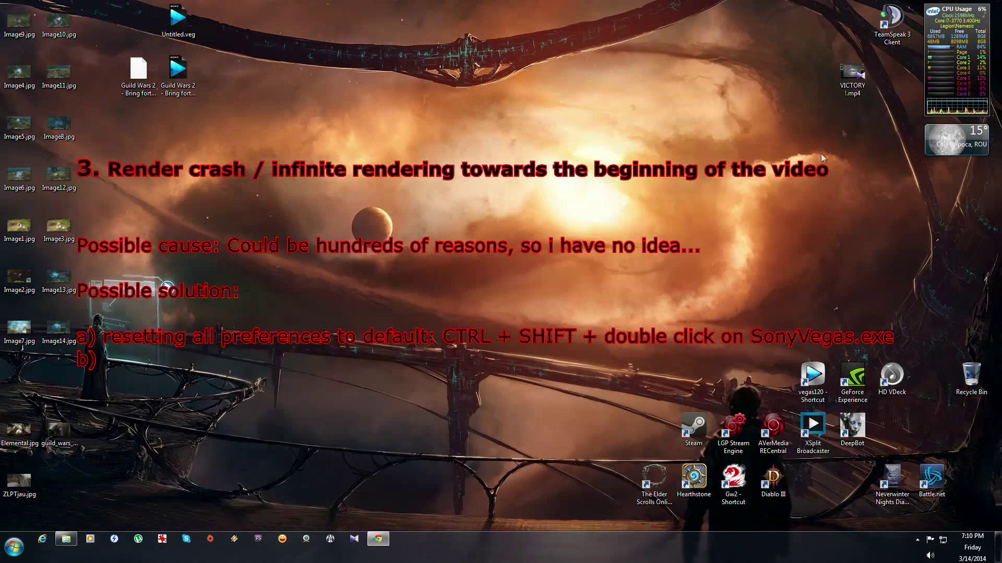
{"action": "left_click", "coordinate": [689, 285]}
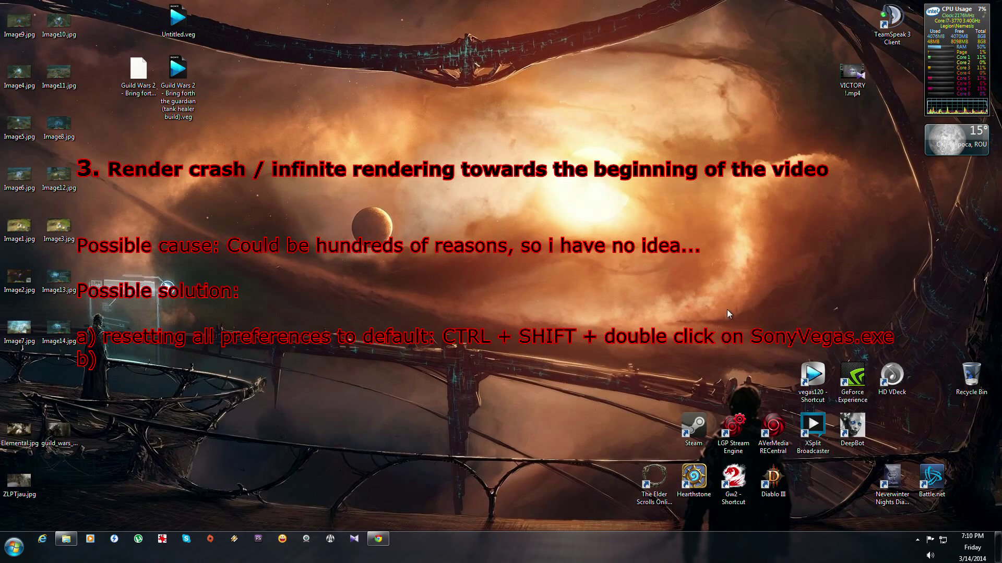
{"action": "double_click", "coordinate": [812, 383], "text": "ctrl+shift"}
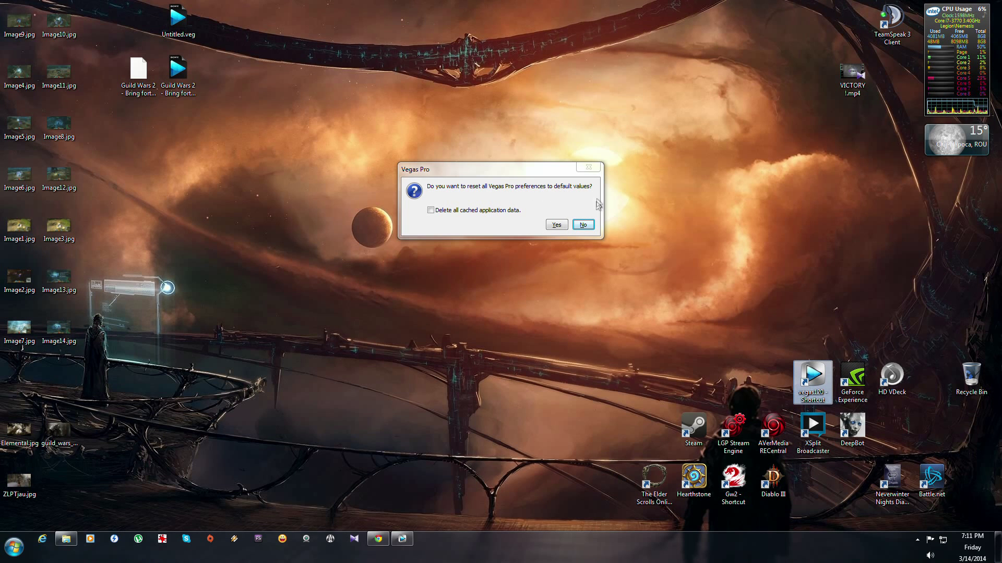
{"action": "left_click", "coordinate": [583, 225]}
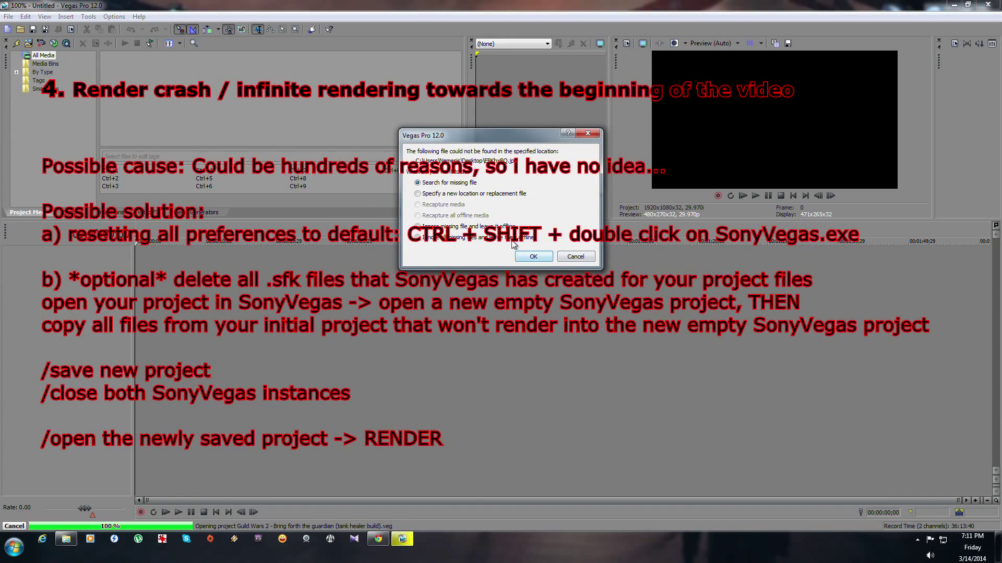
Step: Accept the missing-file dialog to finish loading the project, and select all events on the timeline
{"action": "left_click", "coordinate": [529, 256]}
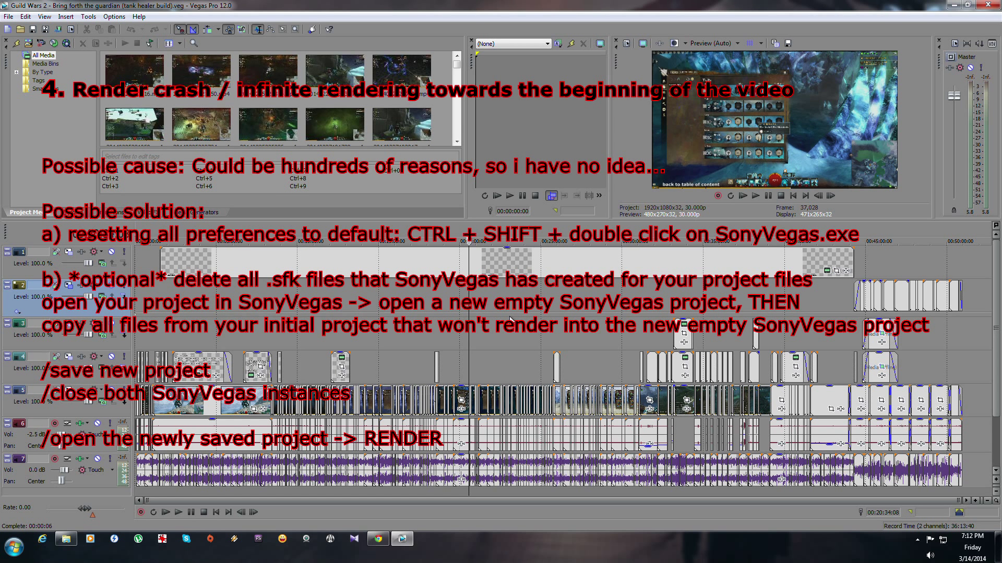
{"action": "left_click", "coordinate": [137, 275]}
{"action": "scroll", "coordinate": [136, 275], "scroll_direction": "up", "scroll_amount": 3}
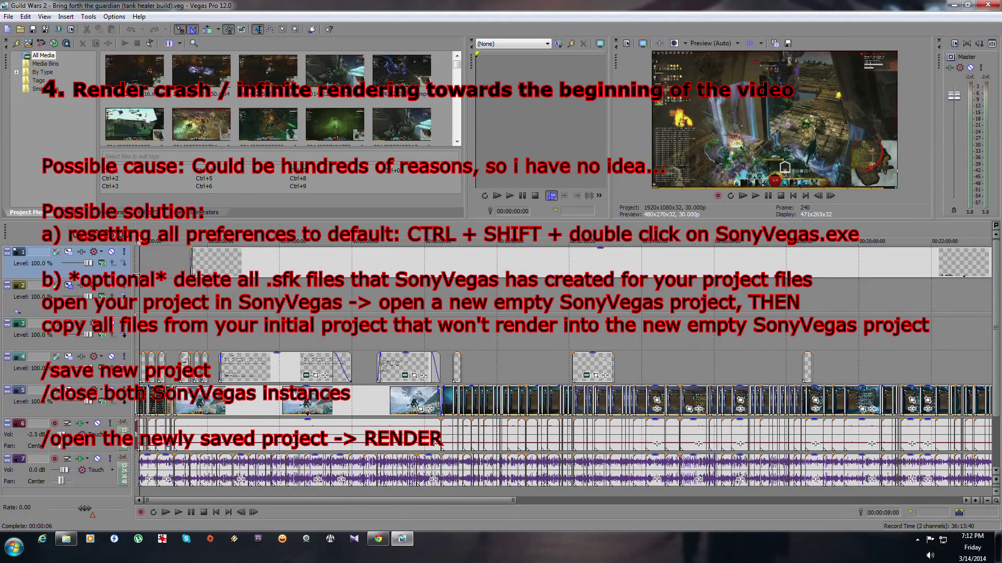
{"action": "left_click", "coordinate": [137, 276]}
{"action": "scroll", "coordinate": [156, 284], "scroll_direction": "down", "scroll_amount": 3}
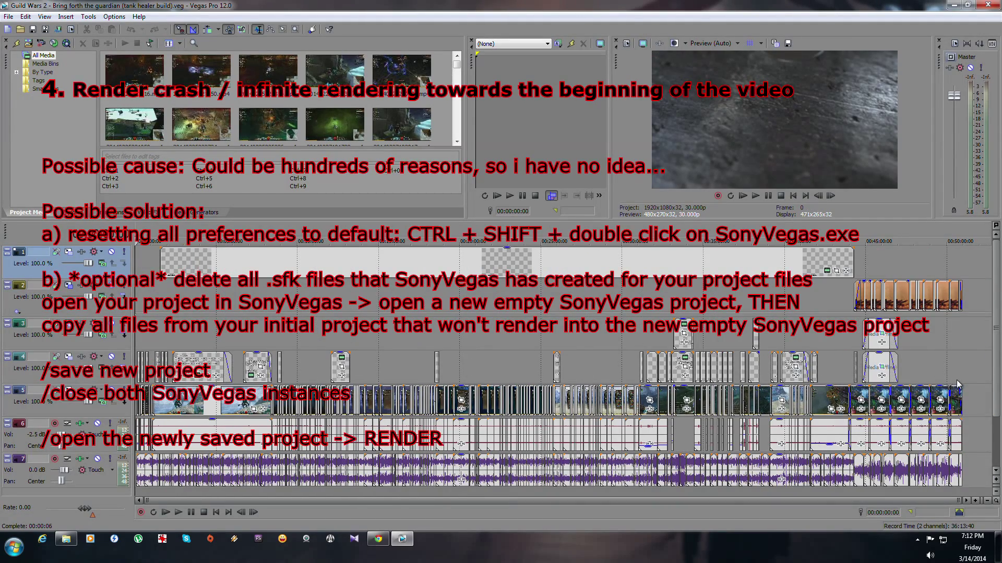
{"action": "key", "text": "ctrl+a"}
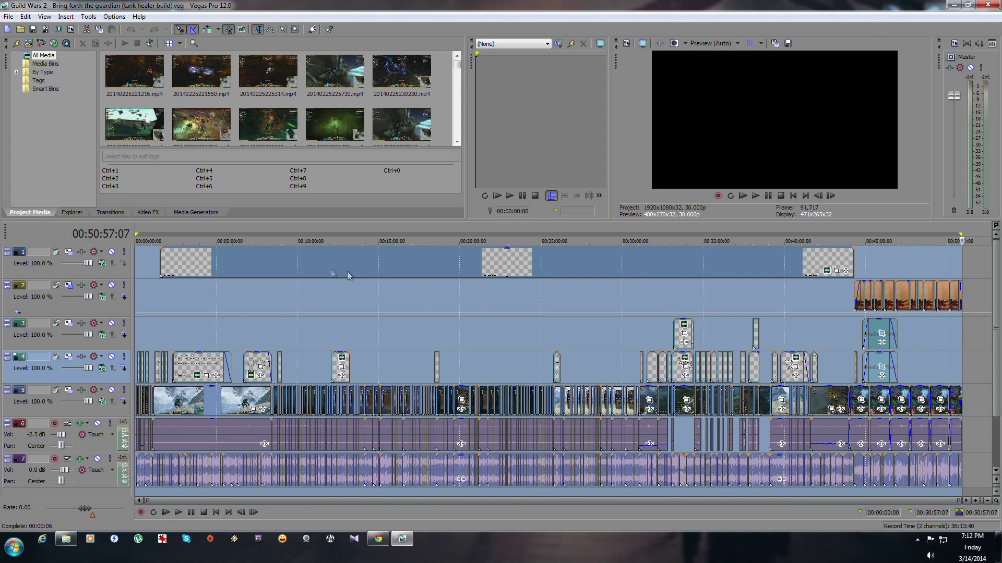
Step: Try to render the selected loop region with the MainConcept AVC/AAC Internet HD 1080p template, encode mode Render using CPU only
{"action": "left_click", "coordinate": [60, 29]}
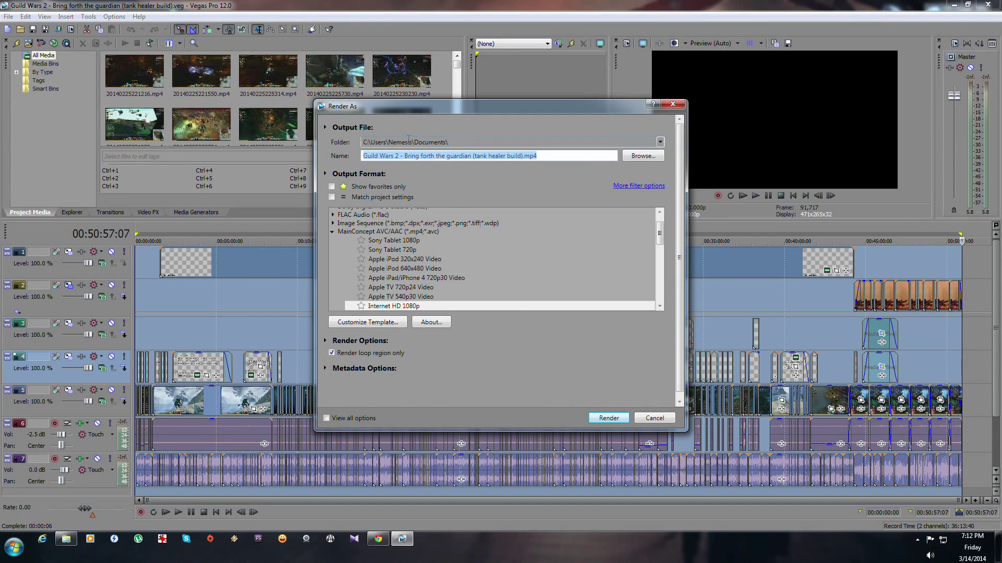
{"action": "mouse_move", "coordinate": [660, 232]}
{"action": "left_mouse_down"}
{"action": "mouse_move", "coordinate": [665, 283]}
{"action": "mouse_move", "coordinate": [663, 232]}
{"action": "left_mouse_up"}
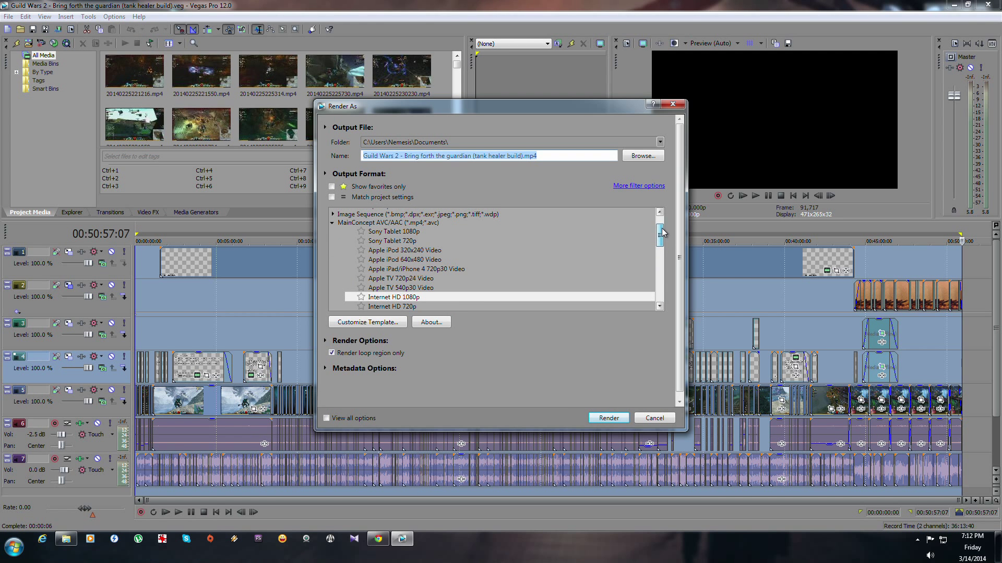
{"action": "left_click", "coordinate": [372, 324]}
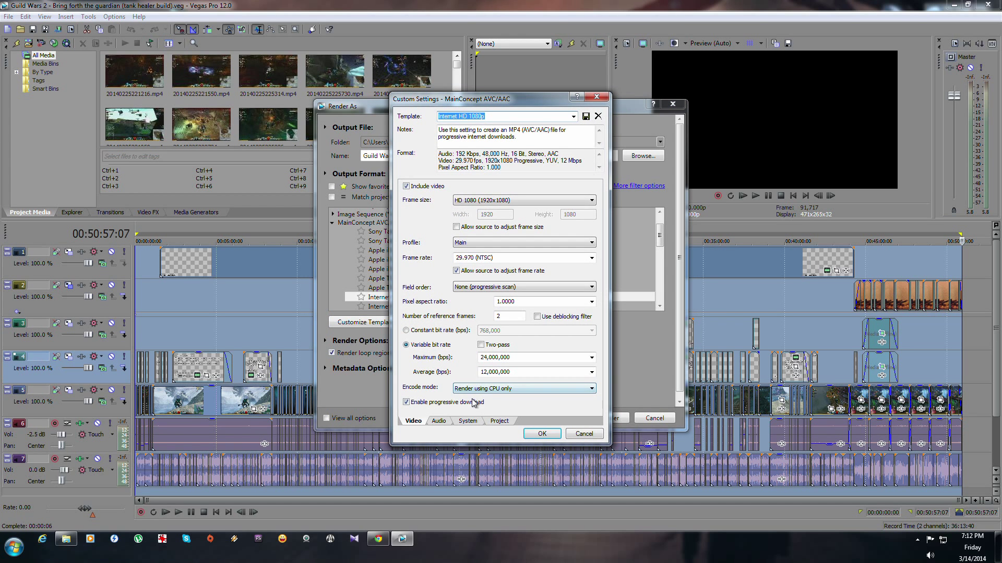
{"action": "left_click", "coordinate": [496, 389]}
{"action": "left_click", "coordinate": [487, 403]}
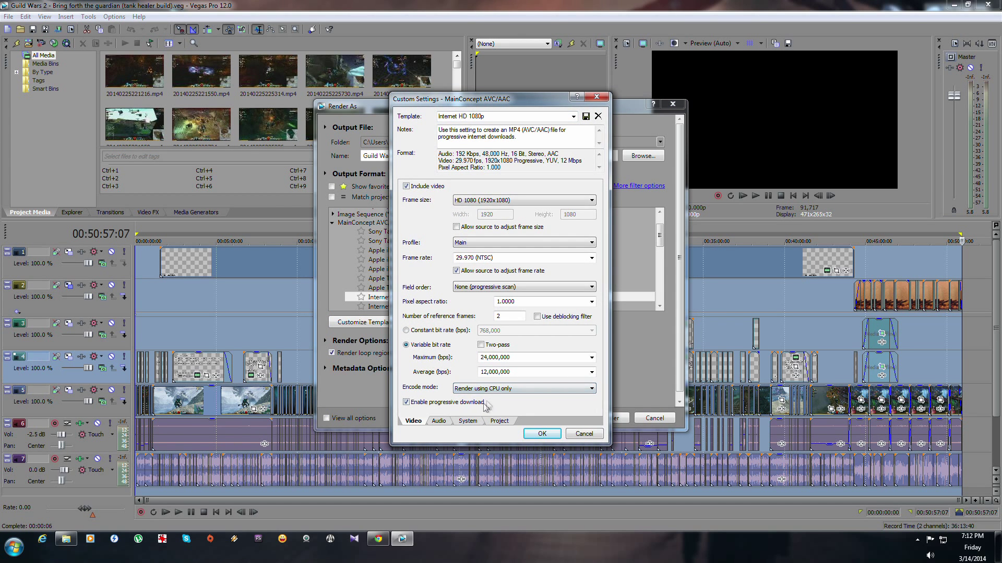
{"action": "left_click", "coordinate": [541, 434]}
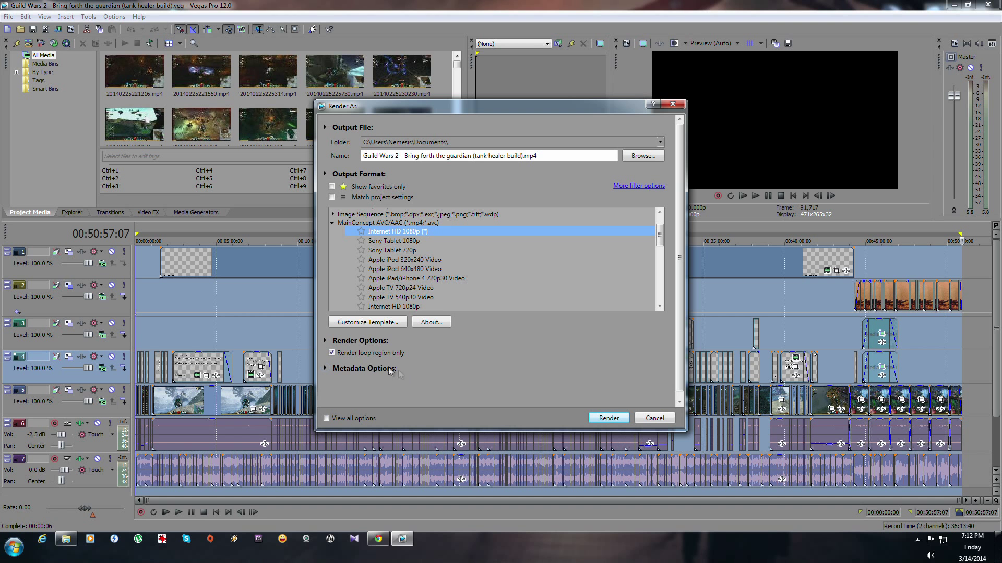
{"action": "left_click", "coordinate": [610, 419]}
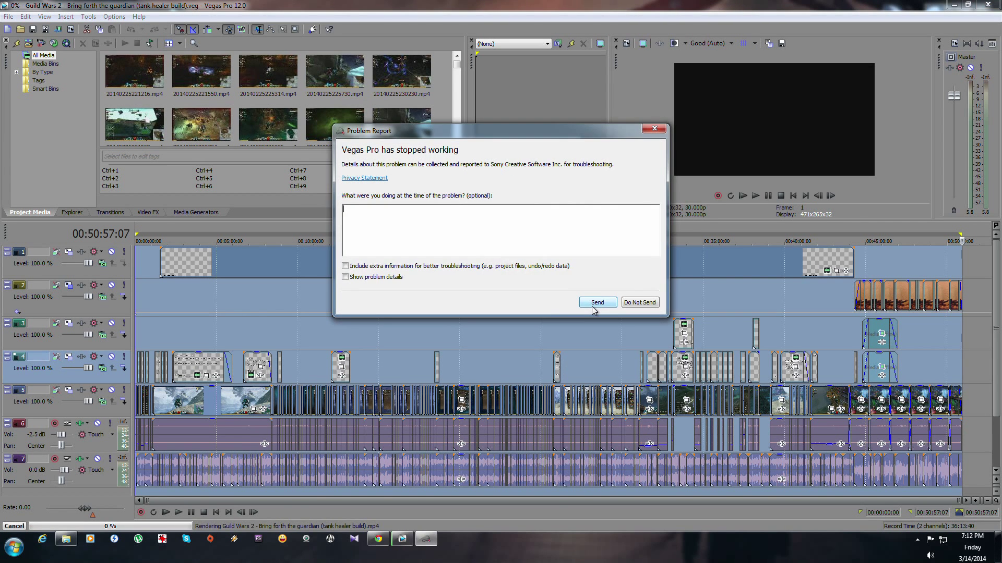
Step: Show the problem details in the crash report, examine the full fault module path, and close the report without sending it
{"action": "left_click", "coordinate": [361, 281]}
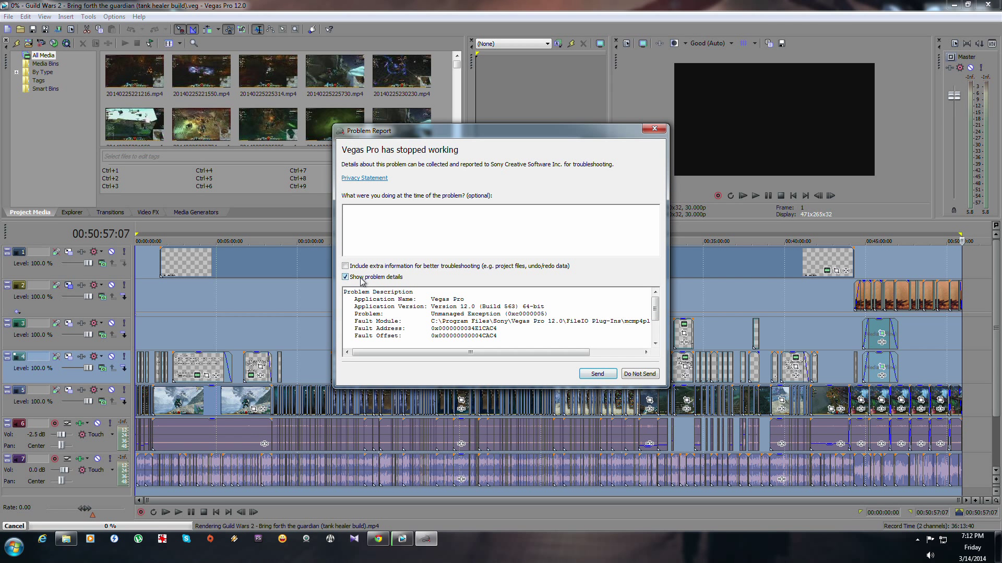
{"action": "left_click_drag", "start_coordinate": [481, 354], "coordinate": [568, 359]}
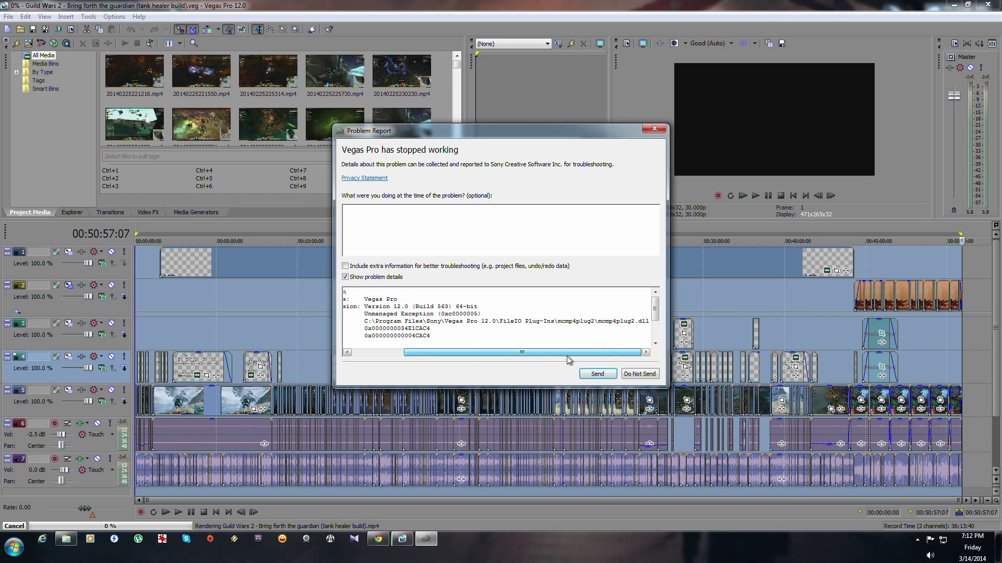
{"action": "left_click_drag", "start_coordinate": [387, 325], "coordinate": [574, 349]}
{"action": "left_click", "coordinate": [589, 332]}
{"action": "scroll", "coordinate": [609, 332], "scroll_direction": "up", "scroll_amount": 1}
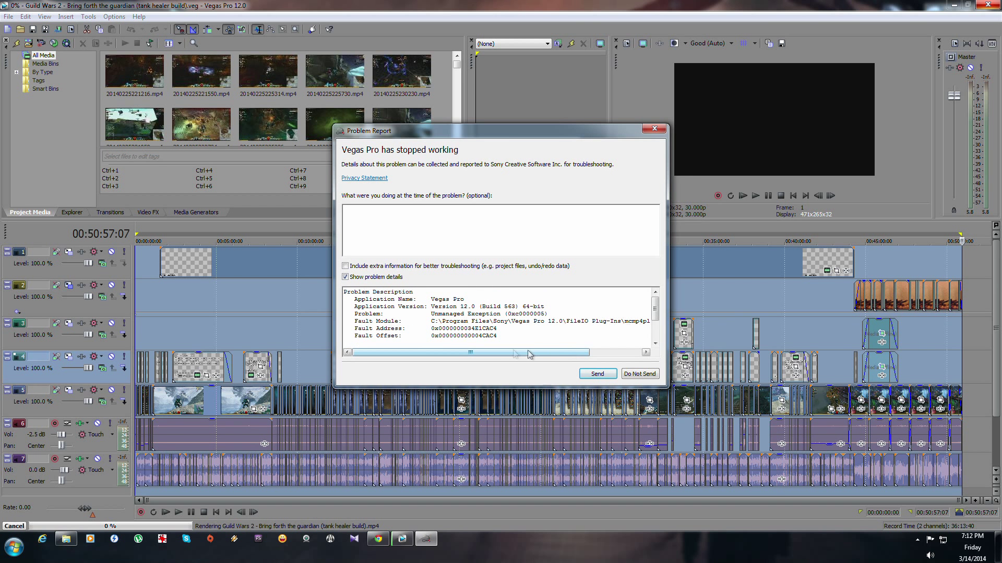
{"action": "left_click_drag", "start_coordinate": [490, 353], "coordinate": [639, 360]}
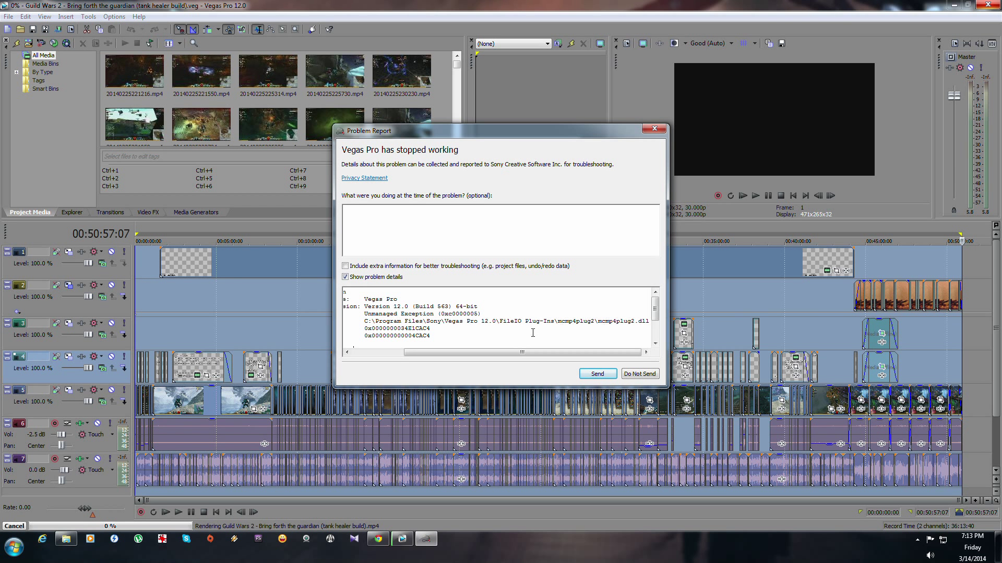
{"action": "left_click", "coordinate": [638, 375]}
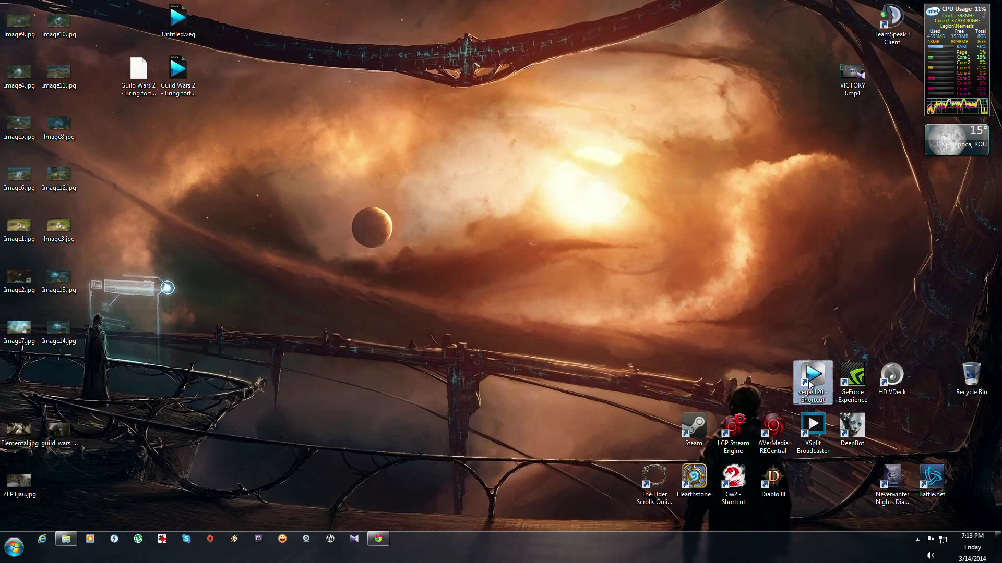
Step: Open the Guild Wars 2 project file from the desktop and start a second Vegas Pro instance with an empty project alongside it
{"action": "double_click", "coordinate": [810, 385]}
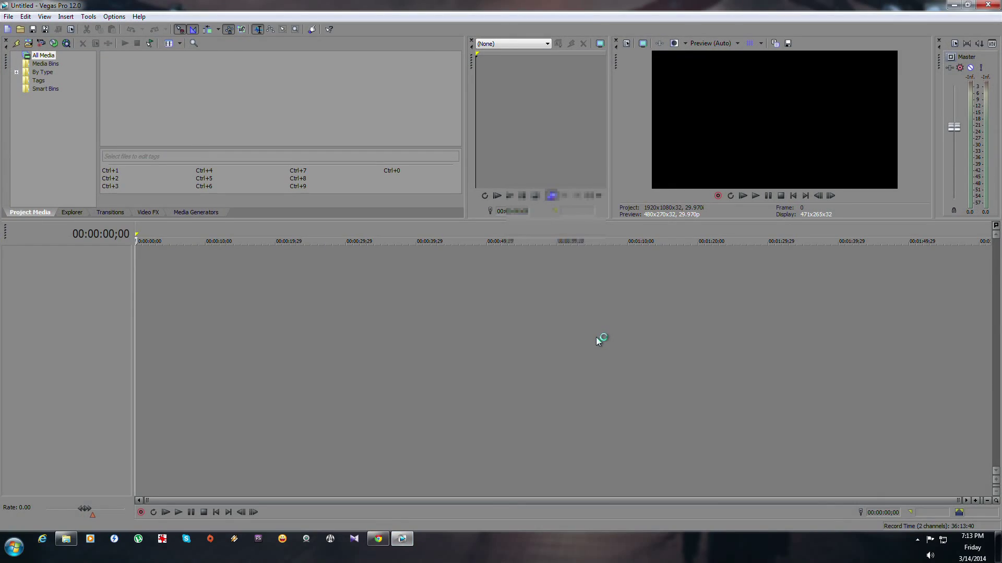
{"action": "left_click", "coordinate": [988, 5]}
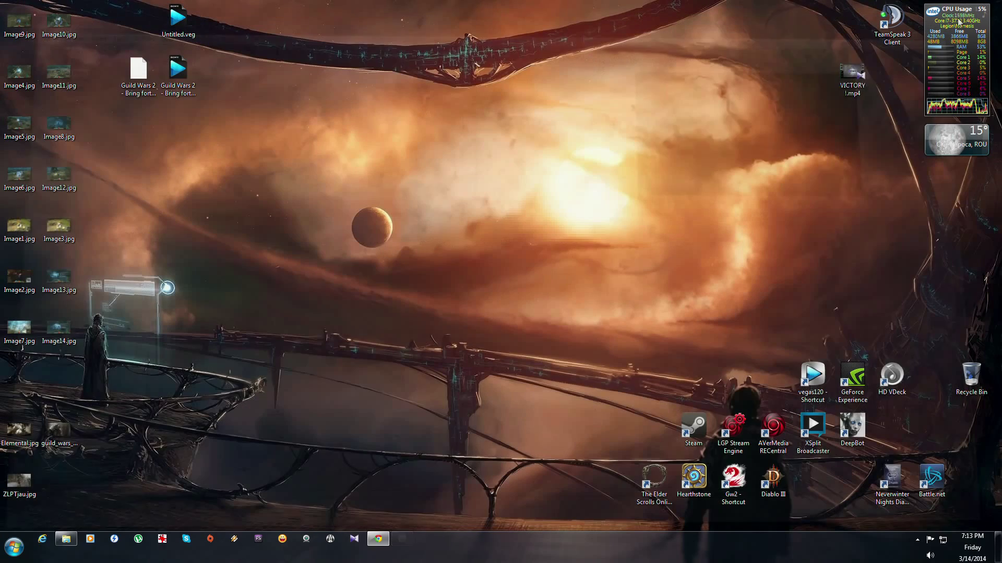
{"action": "double_click", "coordinate": [193, 79]}
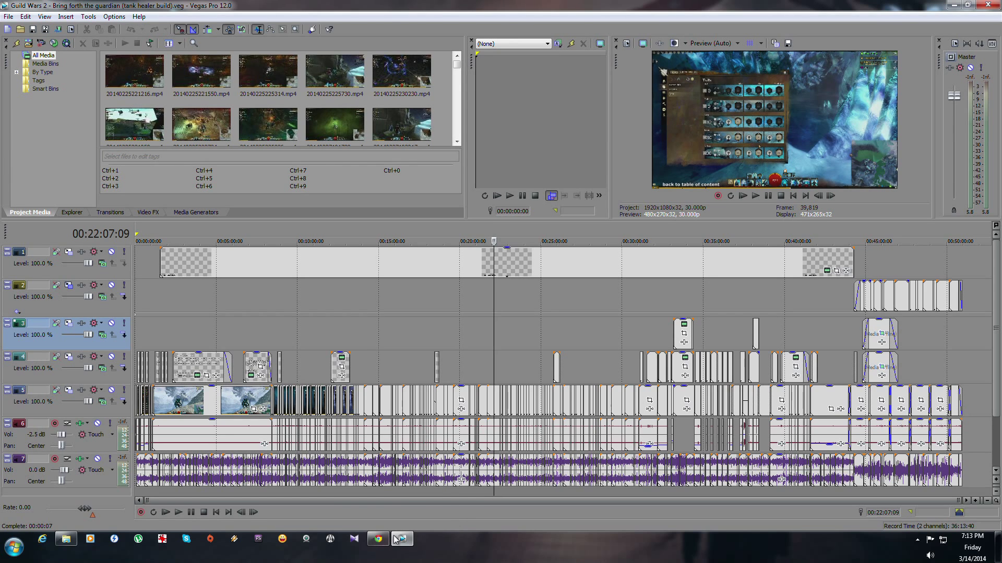
{"action": "mouse_move", "coordinate": [399, 538]}
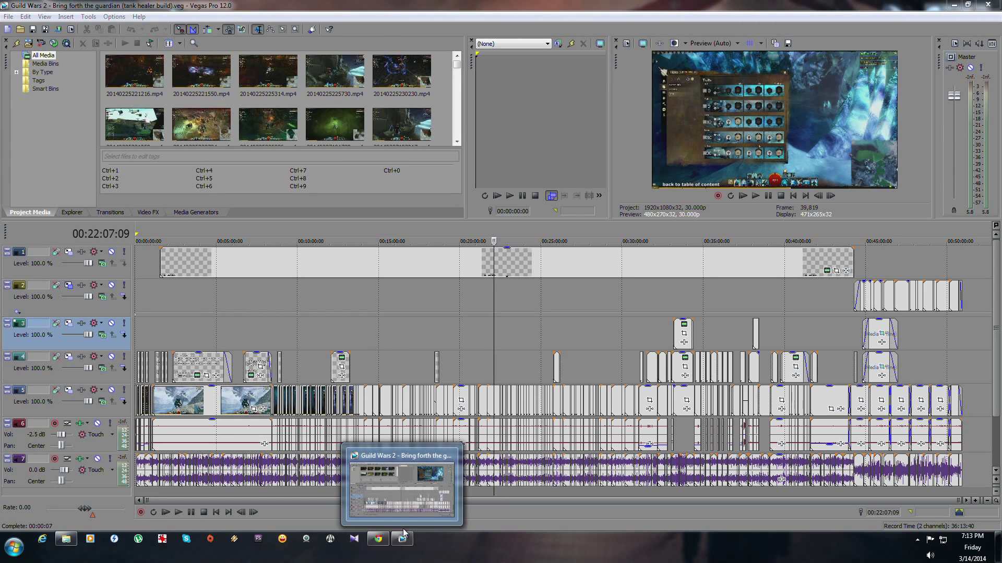
{"action": "left_click", "coordinate": [406, 539]}
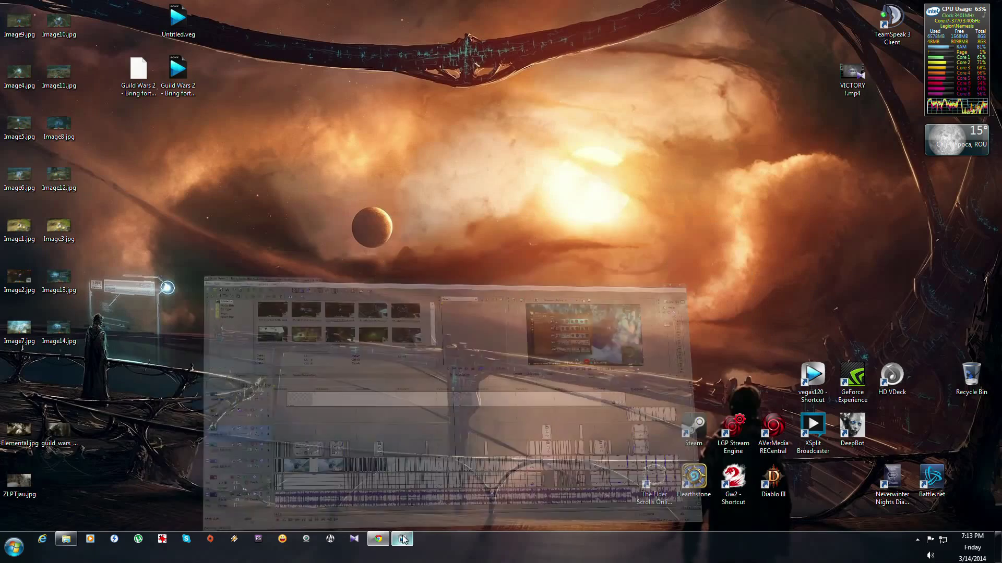
{"action": "double_click", "coordinate": [812, 379]}
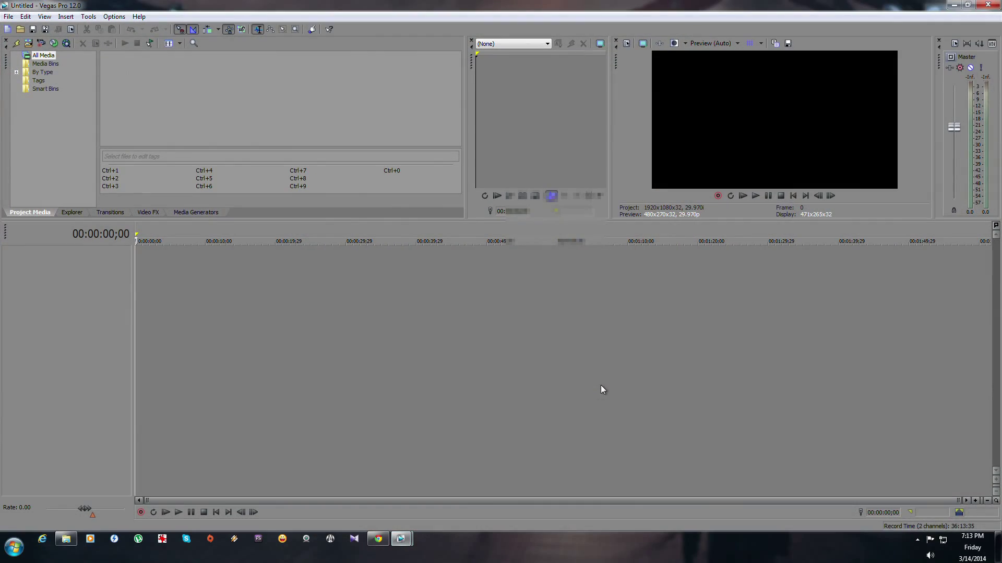
{"action": "mouse_move", "coordinate": [409, 542]}
{"action": "left_click", "coordinate": [362, 494]}
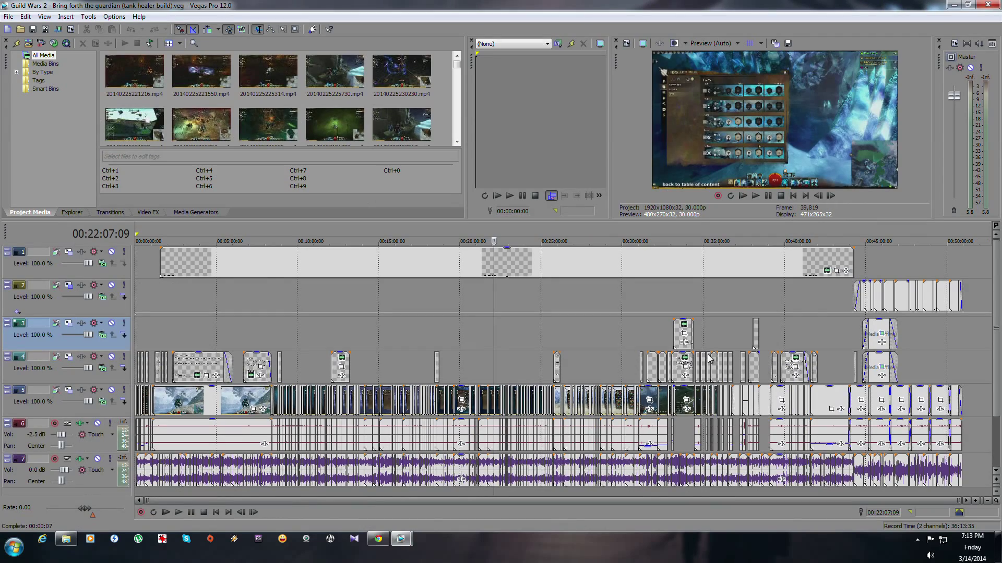
{"action": "mouse_move", "coordinate": [402, 539]}
{"action": "left_click", "coordinate": [418, 485]}
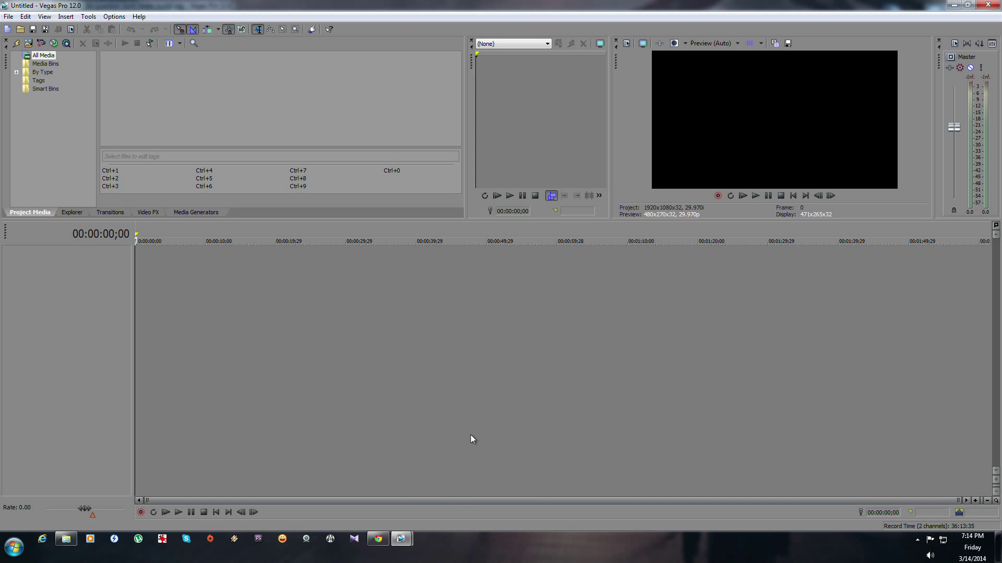
Step: Switch to the Windows Explorer folder guardian tank build, examine the .sfk files stored beside the MP4 clips, and close the folder
{"action": "left_click", "coordinate": [66, 539]}
{"action": "left_click", "coordinate": [443, 180]}
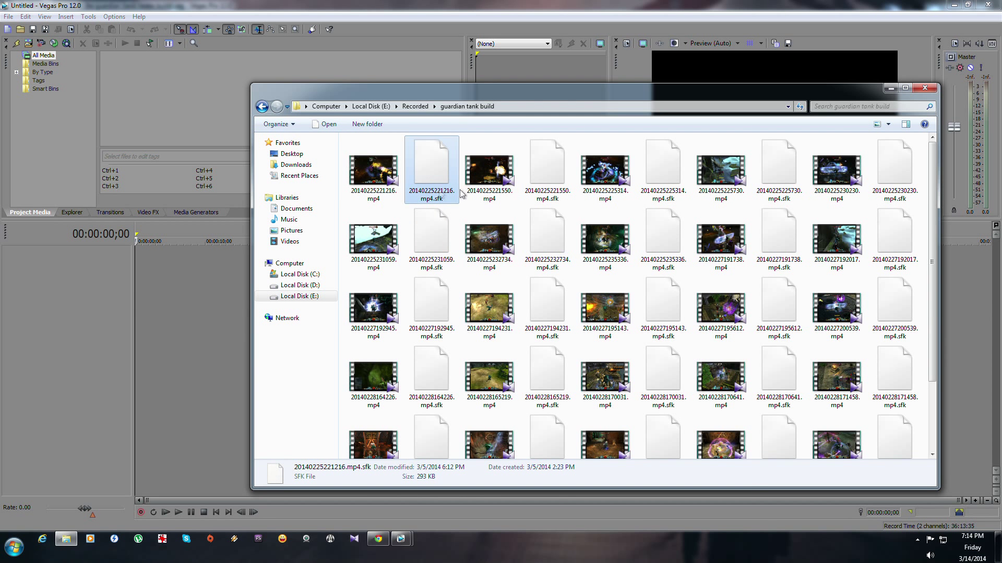
{"action": "left_click", "coordinate": [543, 183]}
{"action": "left_click", "coordinate": [660, 186]}
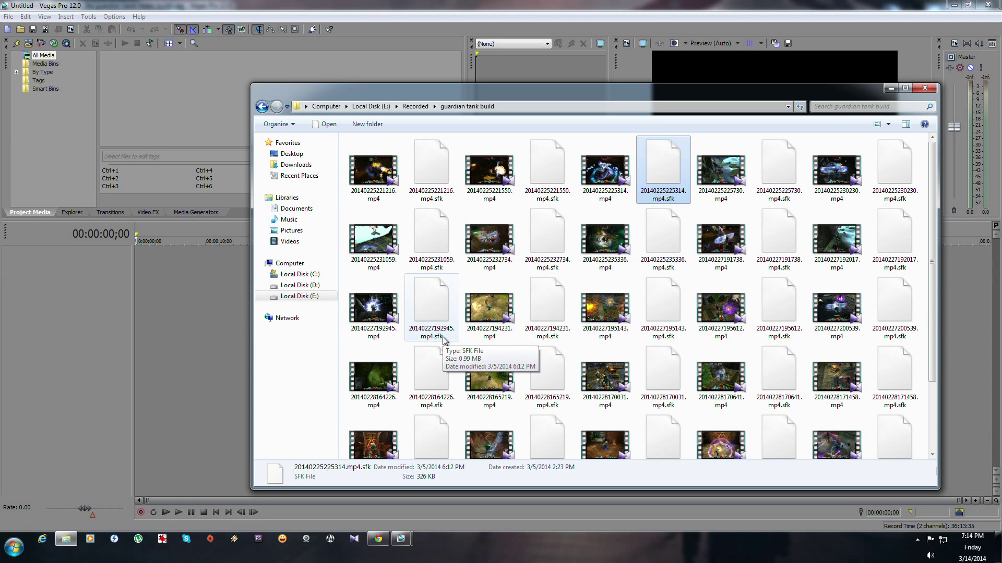
{"action": "left_click", "coordinate": [925, 87]}
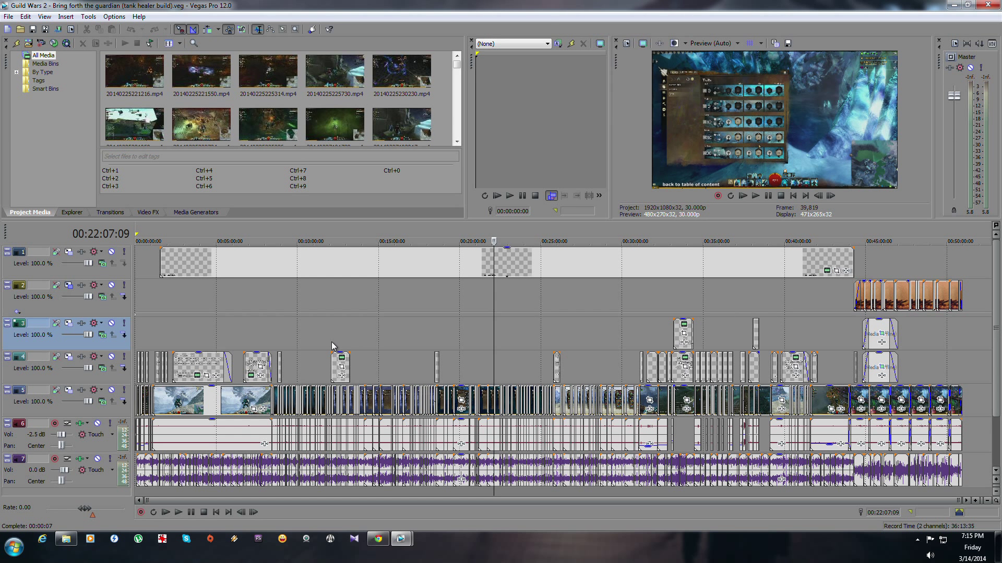
Step: Select all events on every track from the start to the end of the Guild Wars 2 timeline and copy them
{"action": "left_click", "coordinate": [136, 299]}
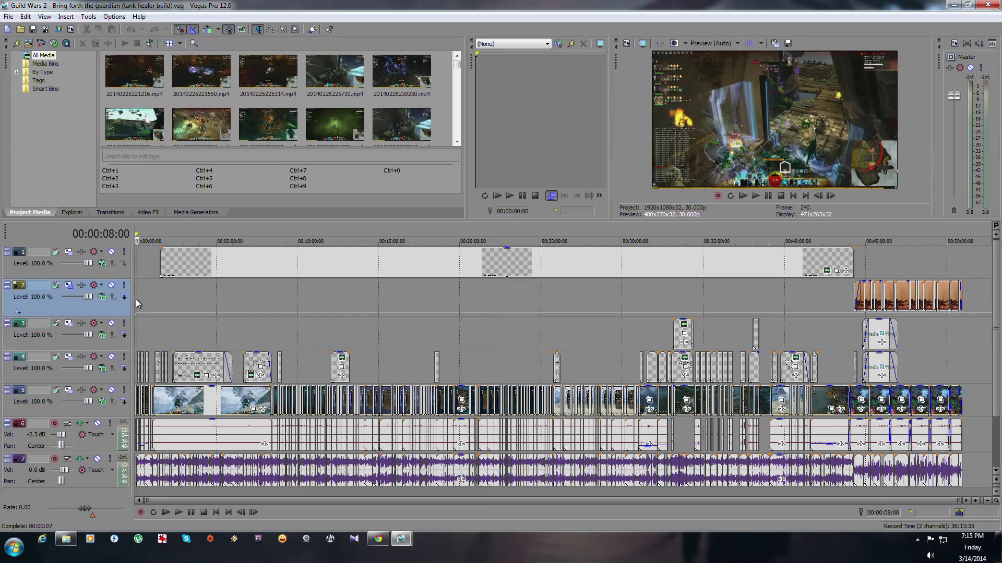
{"action": "scroll", "coordinate": [138, 302], "scroll_direction": "up", "scroll_amount": 3}
{"action": "key", "text": "ctrl+Home"}
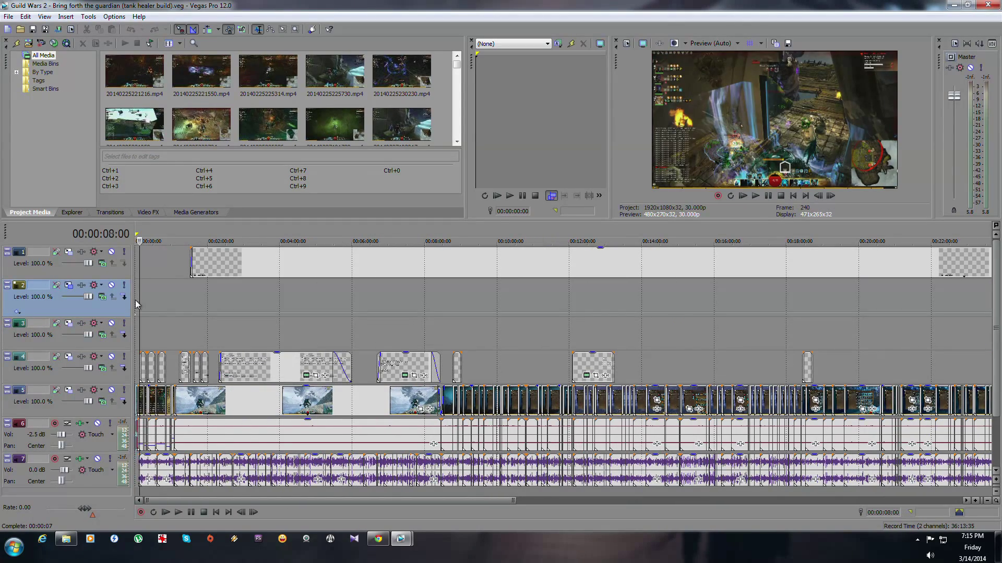
{"action": "scroll", "coordinate": [142, 304], "scroll_direction": "down", "scroll_amount": 5}
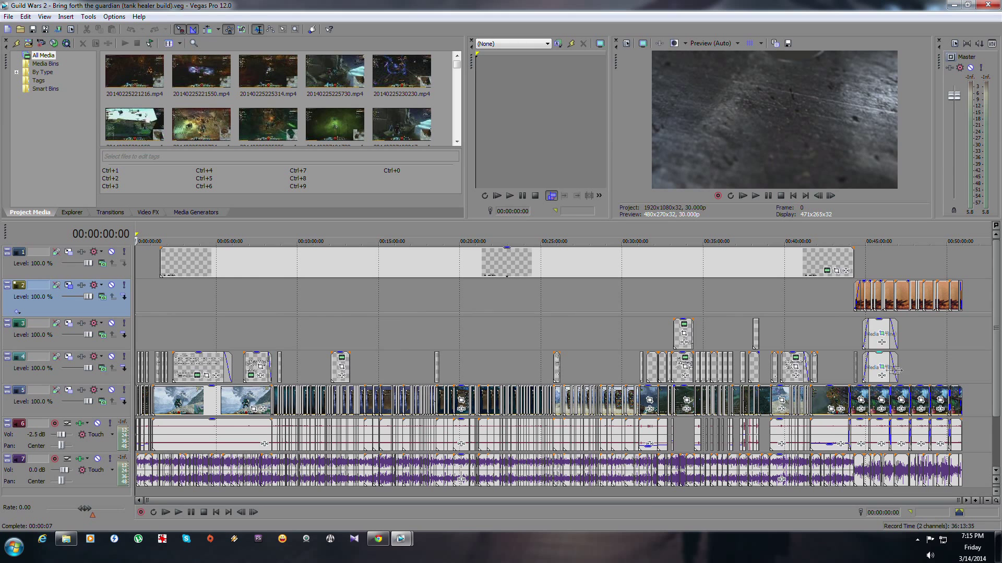
{"action": "key", "text": "shift+End"}
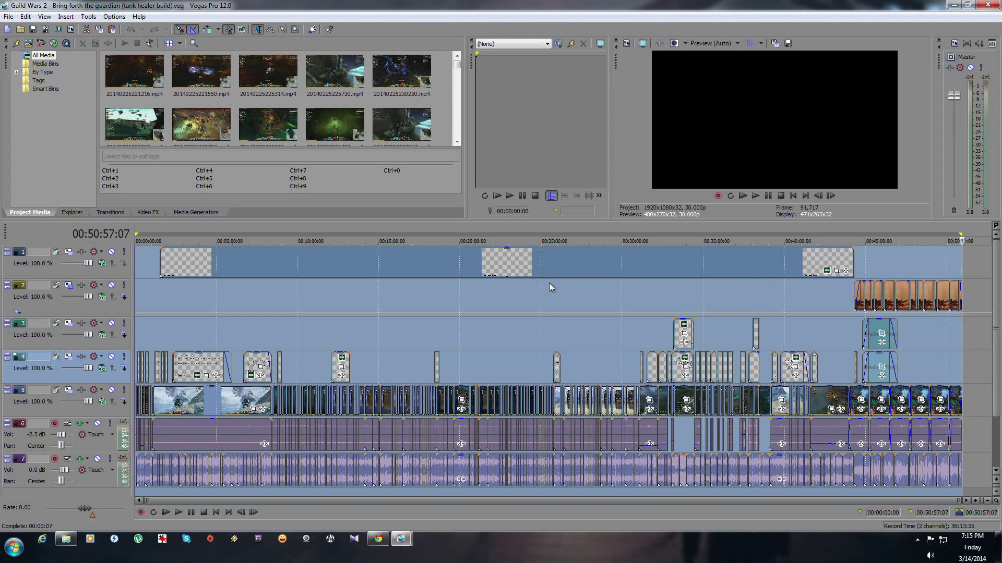
Step: Paste the copied events at the start of the empty timeline in the Untitled project window
{"action": "mouse_move", "coordinate": [400, 540]}
{"action": "left_click", "coordinate": [441, 493]}
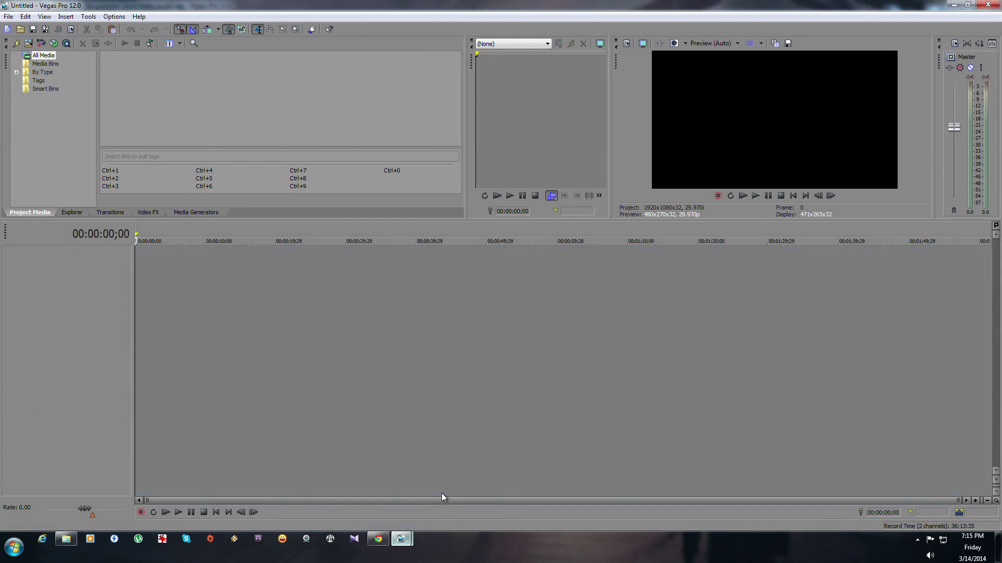
{"action": "double_click", "coordinate": [132, 295]}
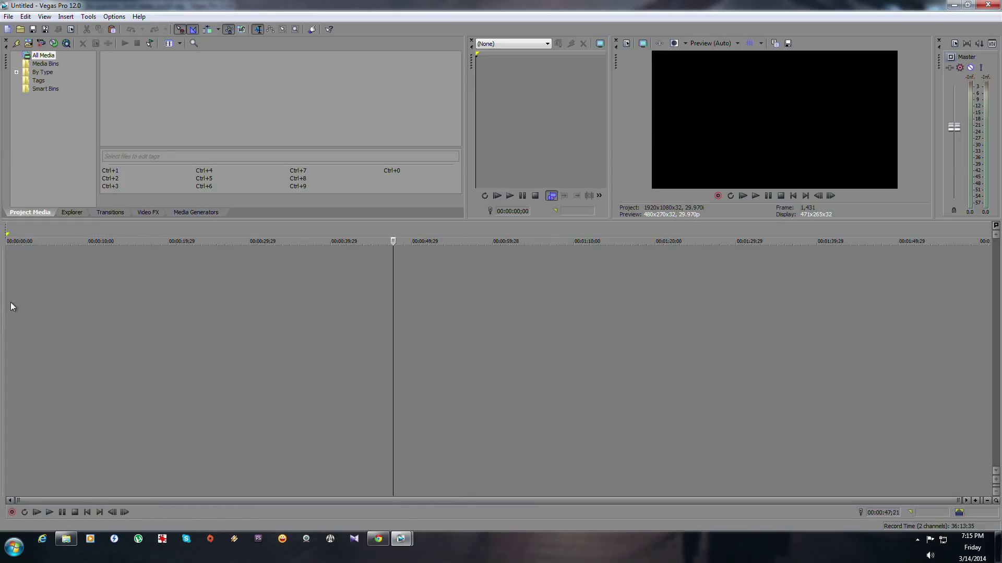
{"action": "double_click", "coordinate": [2, 310]}
{"action": "left_click", "coordinate": [135, 306]}
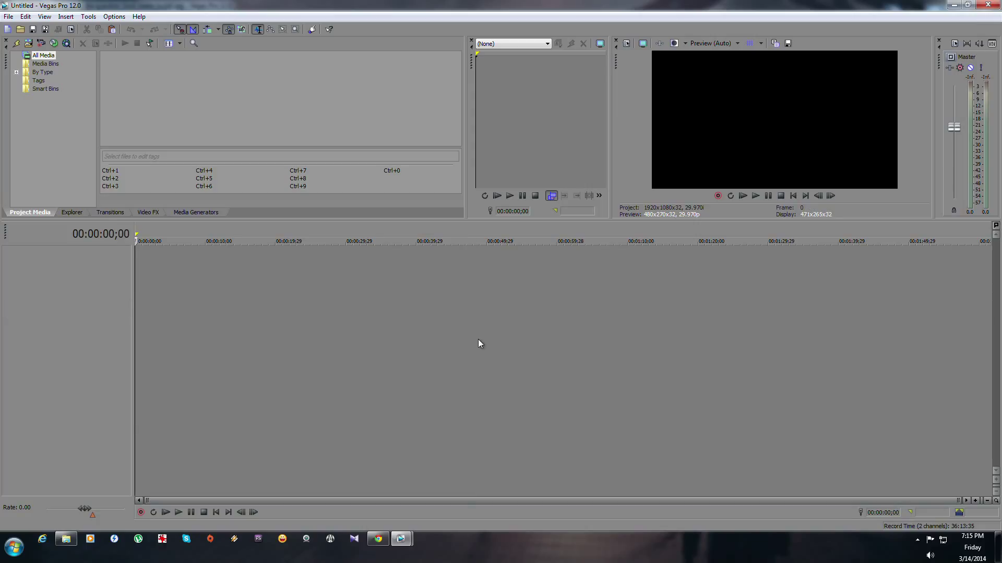
{"action": "key", "text": "ctrl+v"}
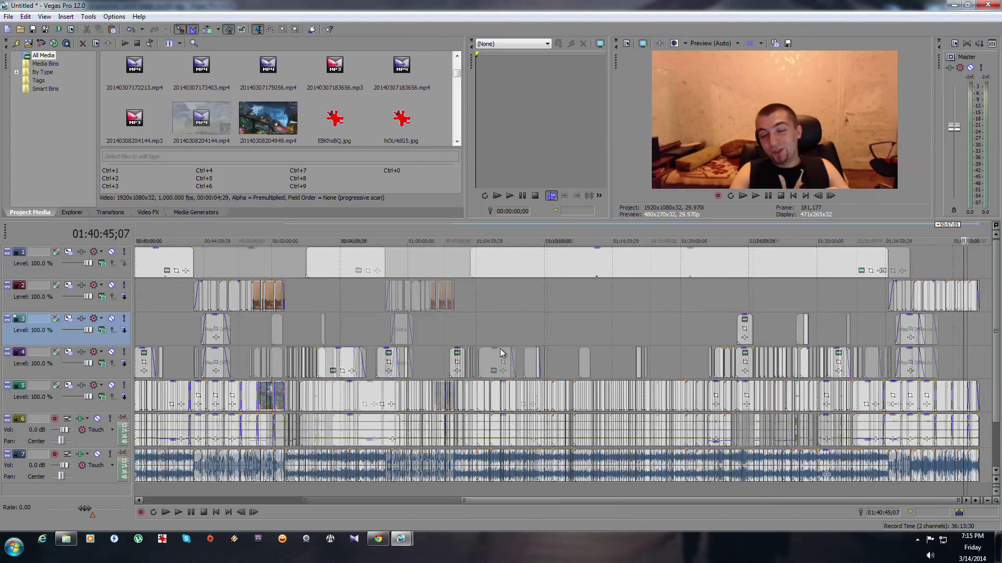
Step: Delete the duplicated second set of events on all tracks, from 00:51:05;07 to the end of the Untitled timeline
{"action": "scroll", "coordinate": [500, 348], "scroll_direction": "down", "scroll_amount": 2}
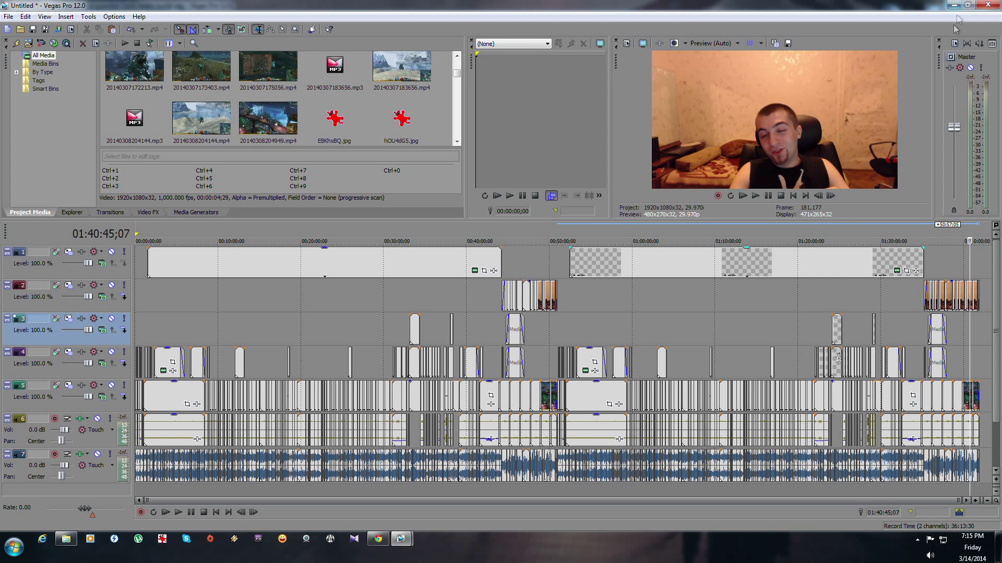
{"action": "left_click", "coordinate": [674, 272]}
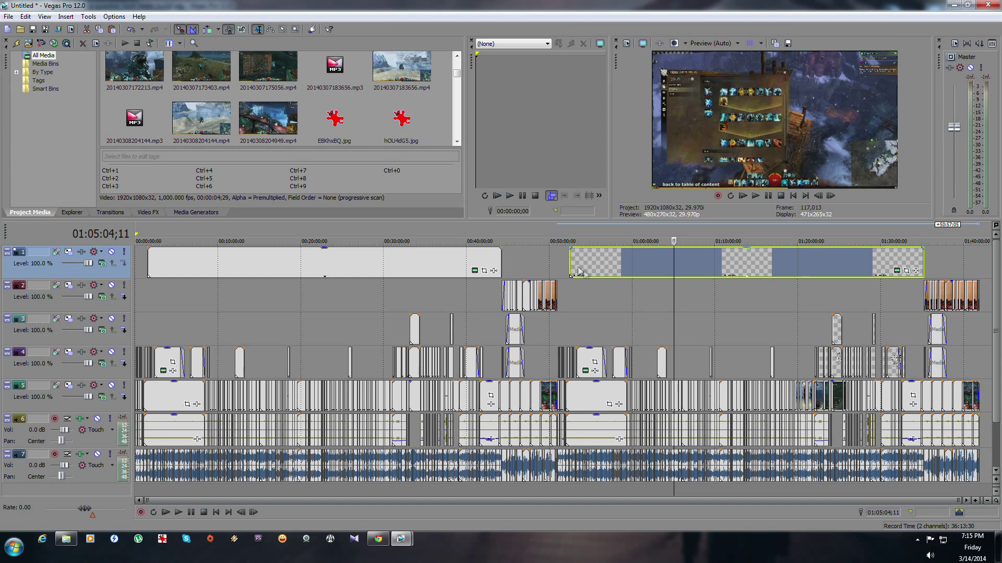
{"action": "left_click", "coordinate": [558, 260]}
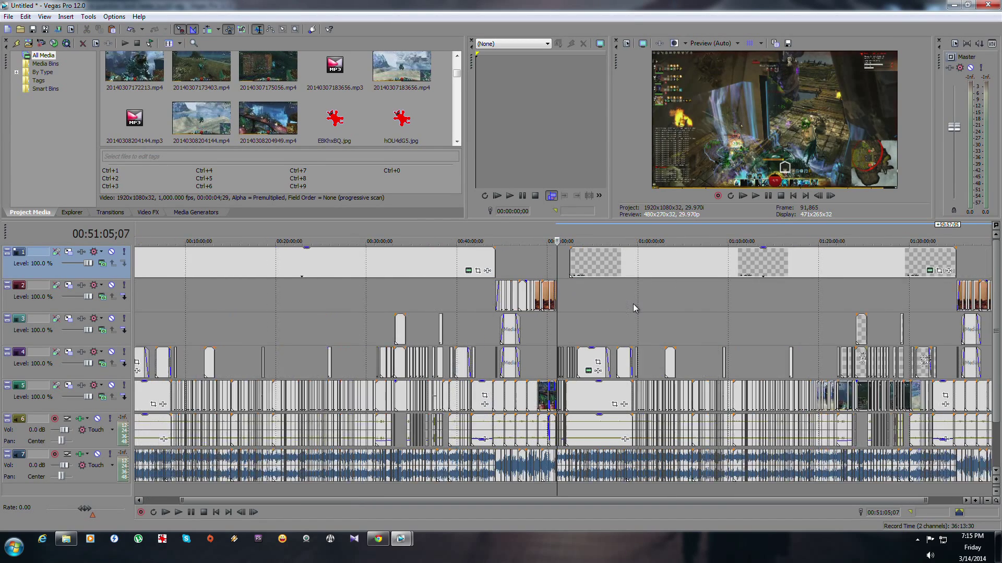
{"action": "key", "text": "shift+End"}
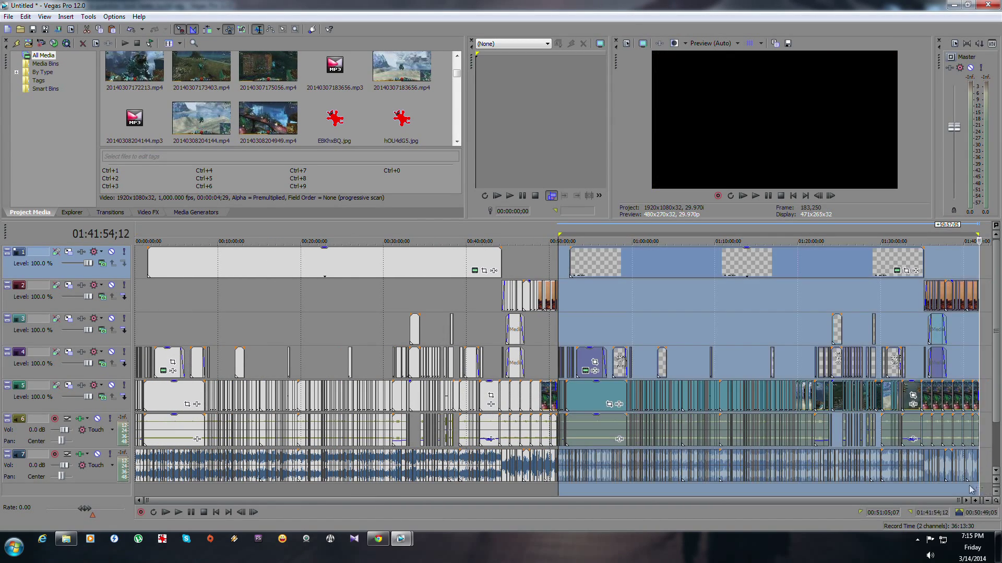
{"action": "scroll", "coordinate": [837, 353], "scroll_direction": "up", "scroll_amount": 2}
{"action": "key", "text": "Delete"}
{"action": "scroll", "coordinate": [760, 332], "scroll_direction": "down", "scroll_amount": 3}
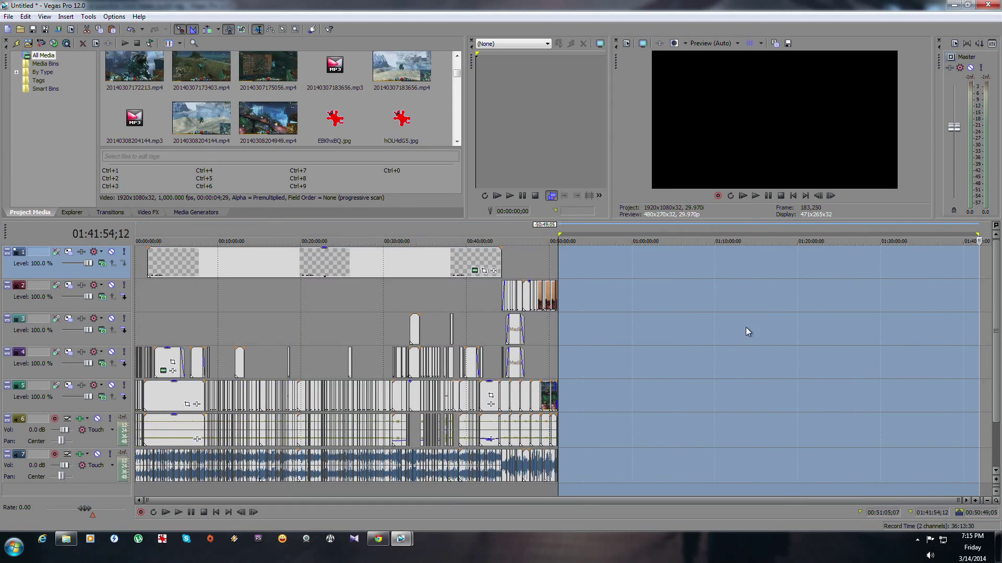
Step: Delete the leftover video and audio events on tracks 5, 6 and 7 that follow the end of the webcam footage
{"action": "left_click", "coordinate": [283, 345]}
{"action": "scroll", "coordinate": [579, 360], "scroll_direction": "up", "scroll_amount": 5}
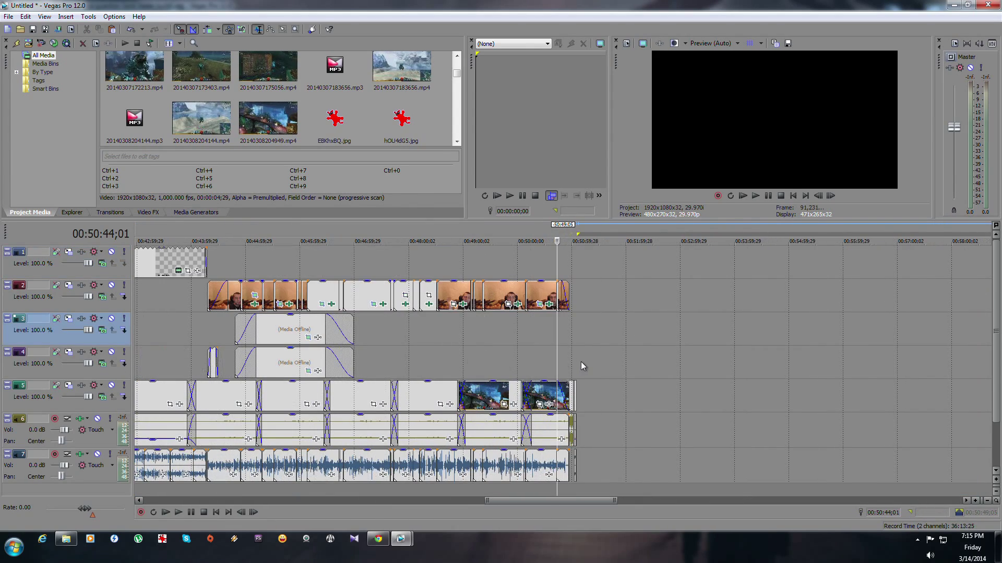
{"action": "scroll", "coordinate": [597, 362], "scroll_direction": "up", "scroll_amount": 2}
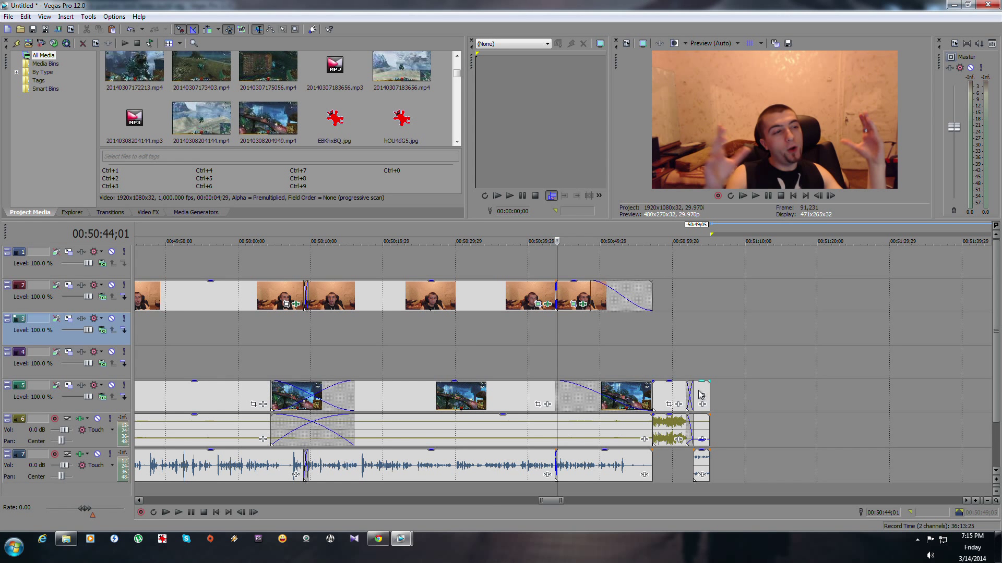
{"action": "left_click", "coordinate": [701, 395]}
{"action": "left_click", "coordinate": [667, 392]}
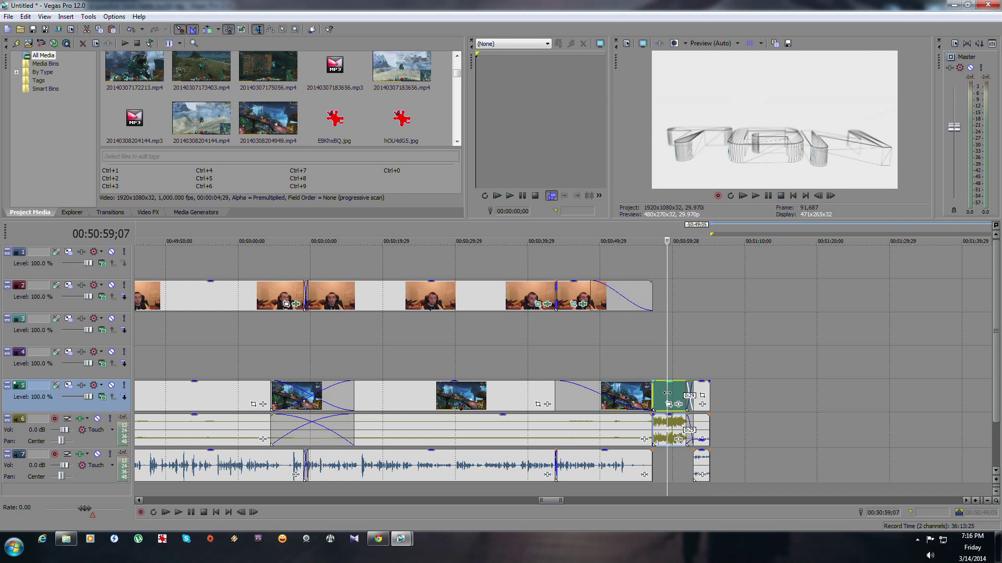
{"action": "key", "text": "Delete"}
{"action": "left_click", "coordinate": [700, 395]}
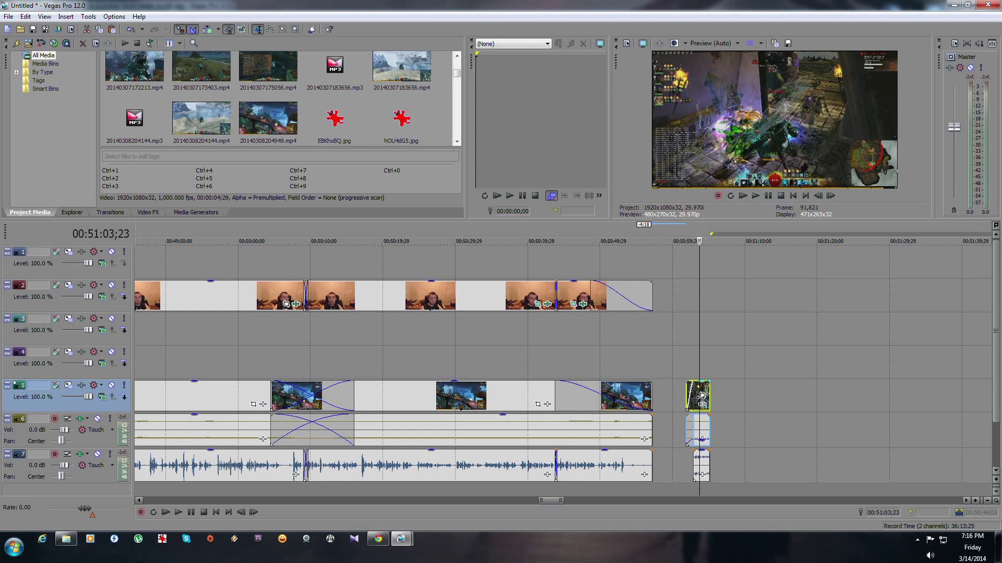
{"action": "key", "text": "Delete"}
{"action": "left_click", "coordinate": [709, 473]}
{"action": "key", "text": "Delete"}
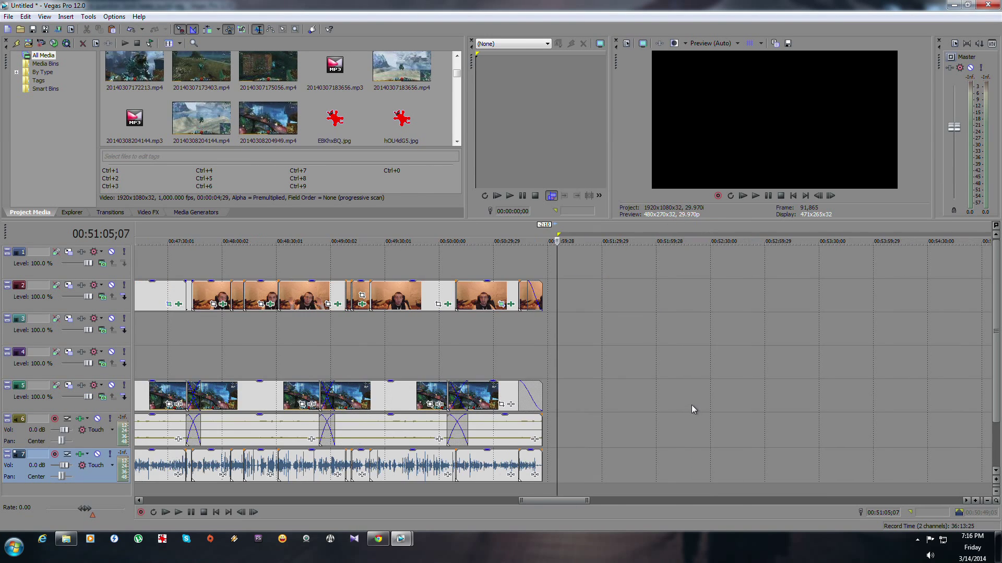
Step: Examine the pasted events on all tracks across the whole Untitled timeline
{"action": "scroll", "coordinate": [691, 405], "scroll_direction": "down", "scroll_amount": 10}
{"action": "left_click", "coordinate": [363, 311]}
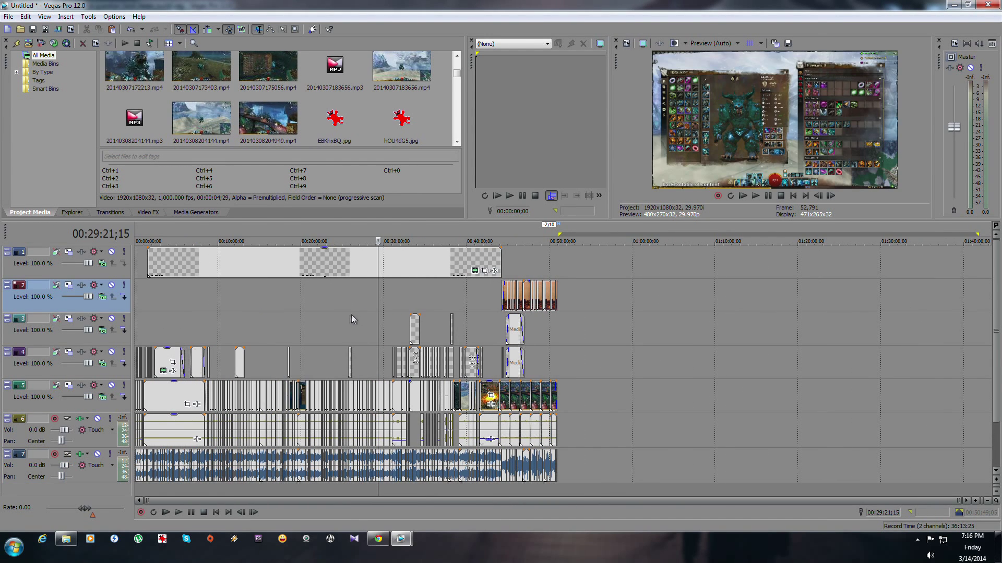
{"action": "left_click", "coordinate": [305, 320]}
{"action": "scroll", "coordinate": [306, 319], "scroll_direction": "up", "scroll_amount": 1}
{"action": "scroll", "coordinate": [323, 303], "scroll_direction": "up", "scroll_amount": 1}
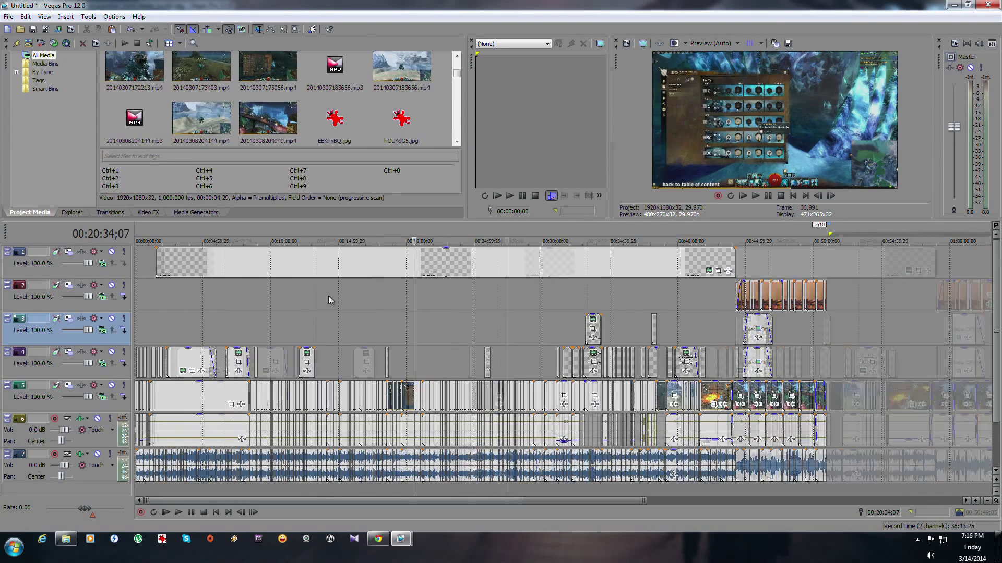
{"action": "scroll", "coordinate": [521, 315], "scroll_direction": "down", "scroll_amount": 1}
{"action": "scroll", "coordinate": [521, 316], "scroll_direction": "down", "scroll_amount": 1}
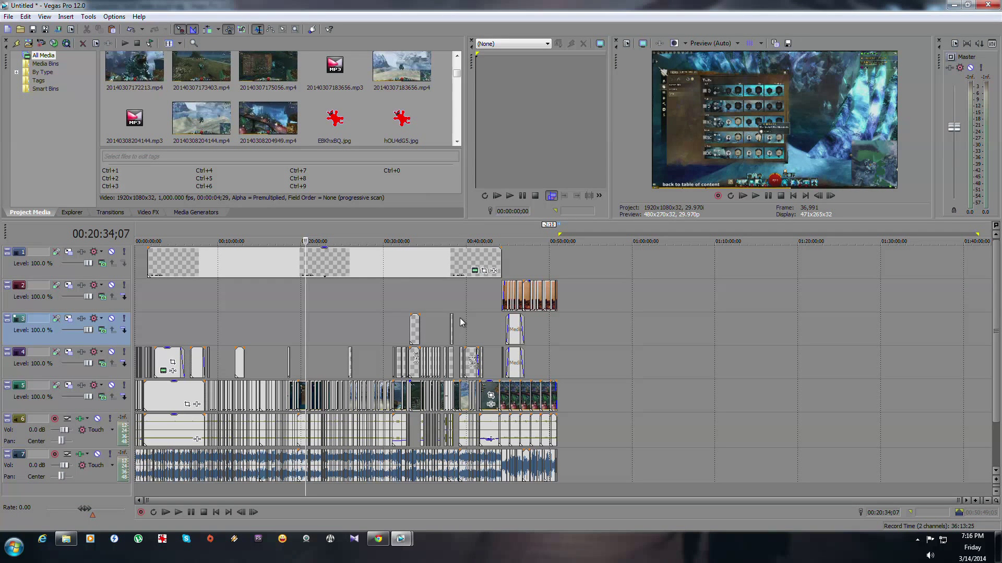
{"action": "scroll", "coordinate": [460, 319], "scroll_direction": "up", "scroll_amount": 5}
{"action": "left_click", "coordinate": [436, 338]}
{"action": "scroll", "coordinate": [605, 357], "scroll_direction": "up", "scroll_amount": 3}
{"action": "scroll", "coordinate": [605, 357], "scroll_direction": "down", "scroll_amount": 5}
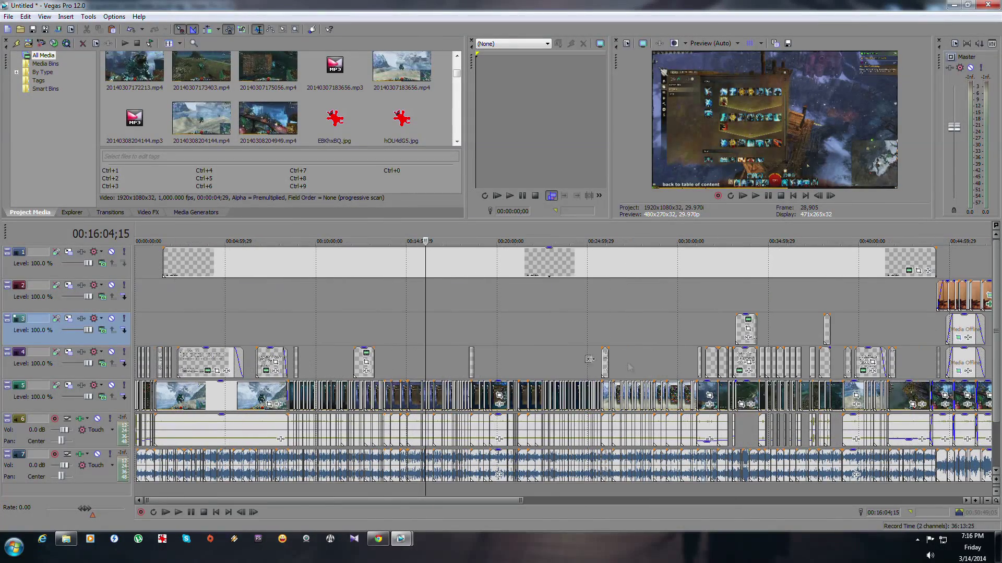
{"action": "scroll", "coordinate": [796, 362], "scroll_direction": "down", "scroll_amount": 4}
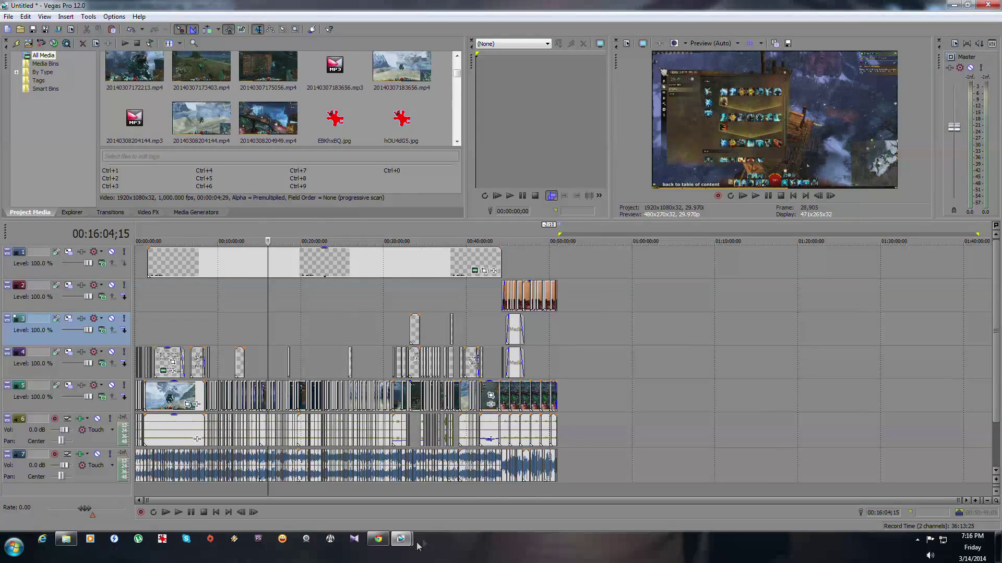
Step: Close the original Guild Wars 2 - Bring forth the guardian (tank healer build) project window, leaving the Untitled project open
{"action": "mouse_move", "coordinate": [400, 540]}
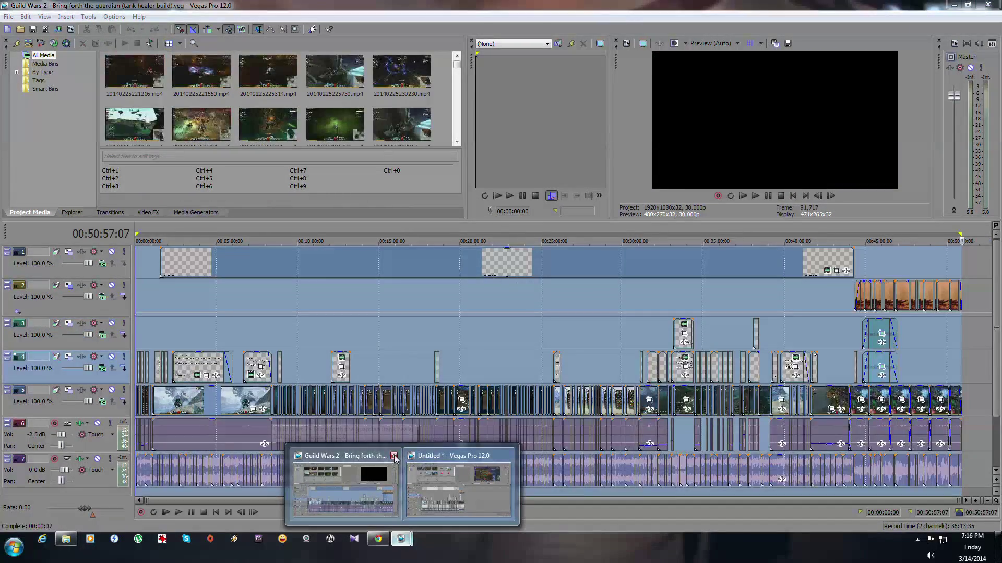
{"action": "left_click", "coordinate": [394, 457]}
{"action": "left_click", "coordinate": [389, 477]}
Step: Select the Untitled timeline region from the start to the end of the last events at 00:50:57;05
{"action": "left_click", "coordinate": [334, 305]}
{"action": "left_click", "coordinate": [146, 303]}
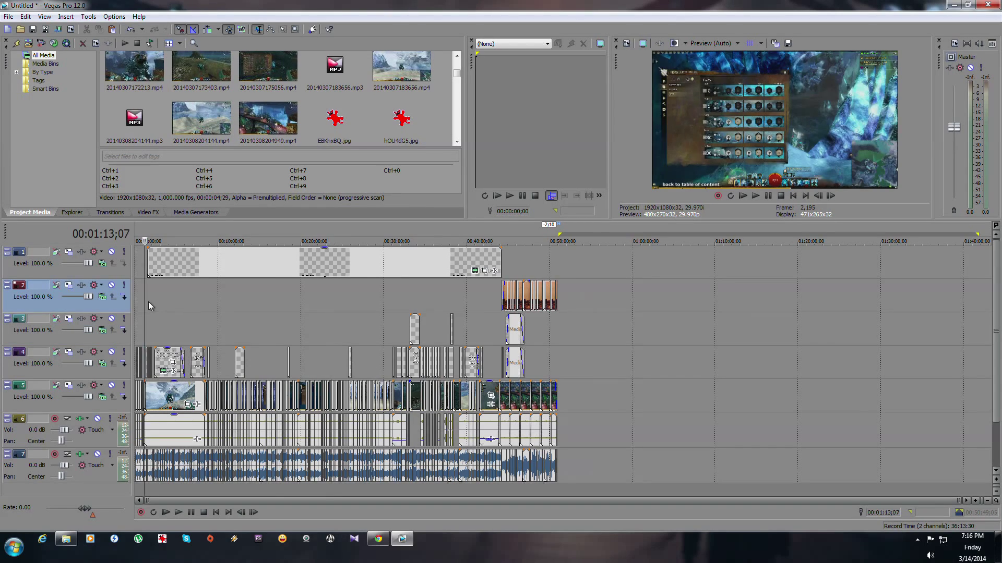
{"action": "key", "text": "Home"}
{"action": "scroll", "coordinate": [366, 327], "scroll_direction": "up", "scroll_amount": 5}
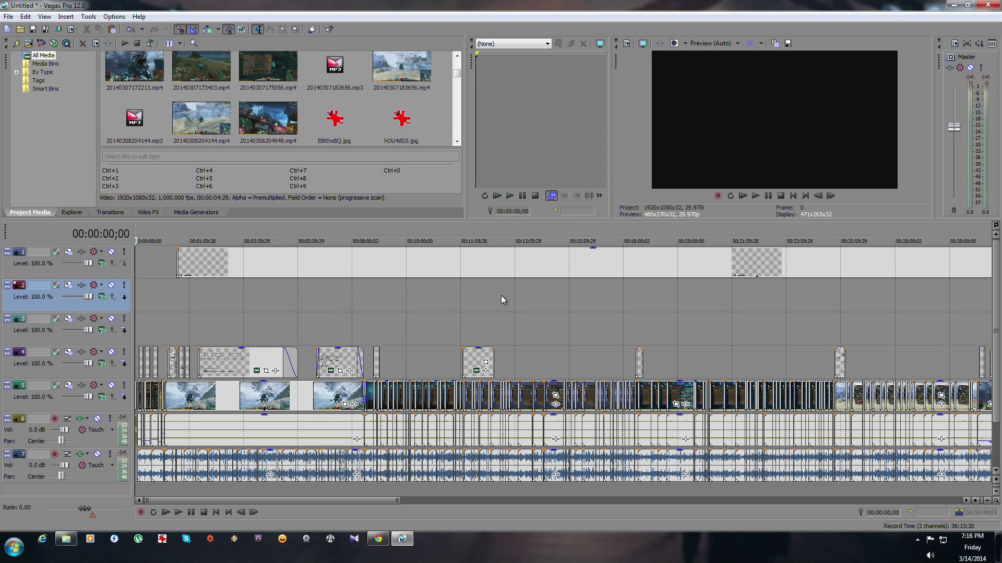
{"action": "scroll", "coordinate": [500, 295], "scroll_direction": "down", "scroll_amount": 5}
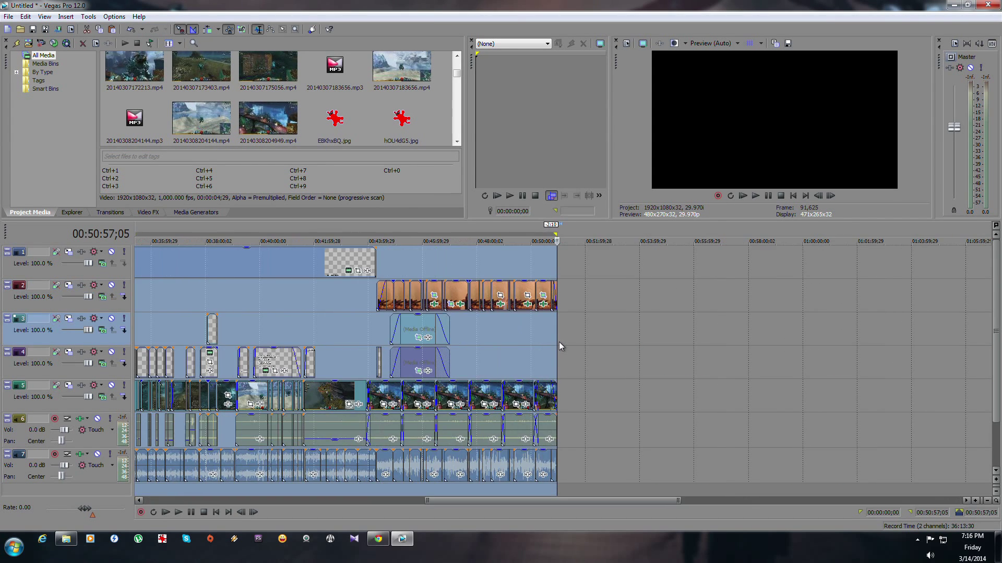
Step: Render the selected region as Untitled.mp4 with the MainConcept AVC/AAC Internet HD 1080p template, customized to render using CPU only
{"action": "left_click", "coordinate": [58, 31]}
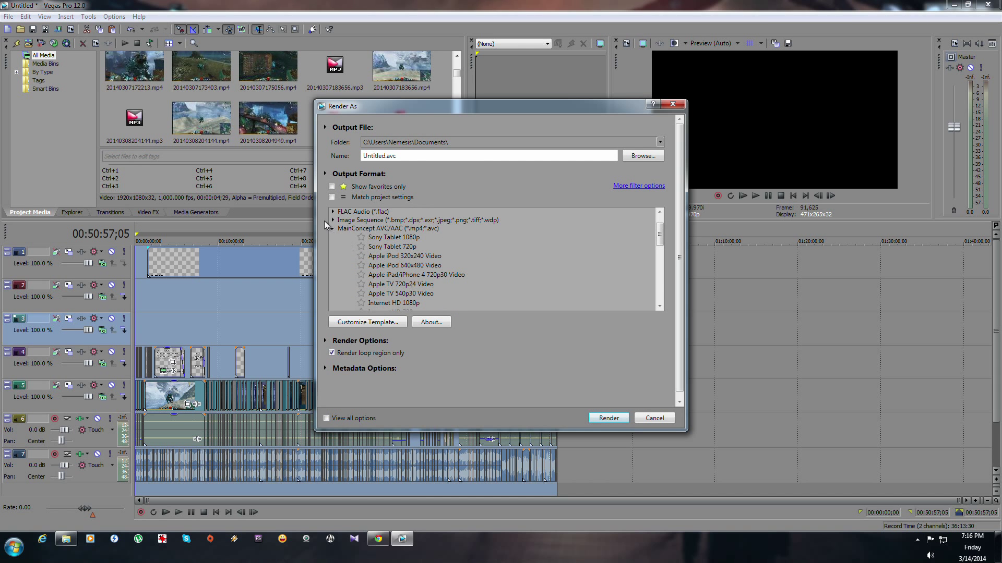
{"action": "left_click", "coordinate": [417, 266]}
{"action": "left_click", "coordinate": [412, 304]}
{"action": "left_click", "coordinate": [384, 321]}
{"action": "left_click", "coordinate": [495, 388]}
{"action": "left_click", "coordinate": [488, 400]}
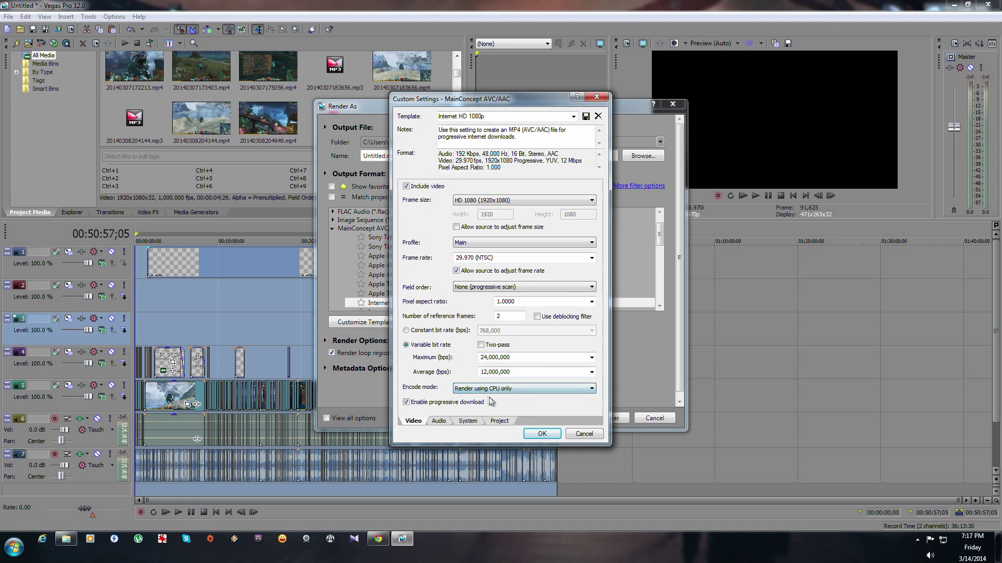
{"action": "left_click", "coordinate": [542, 434]}
{"action": "left_click", "coordinate": [604, 419]}
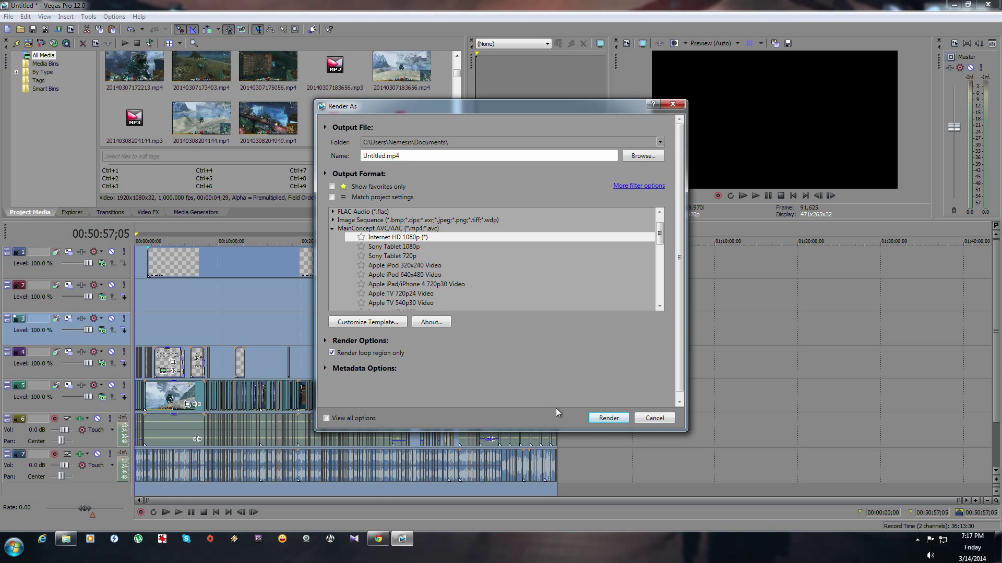
{"action": "left_click", "coordinate": [606, 420]}
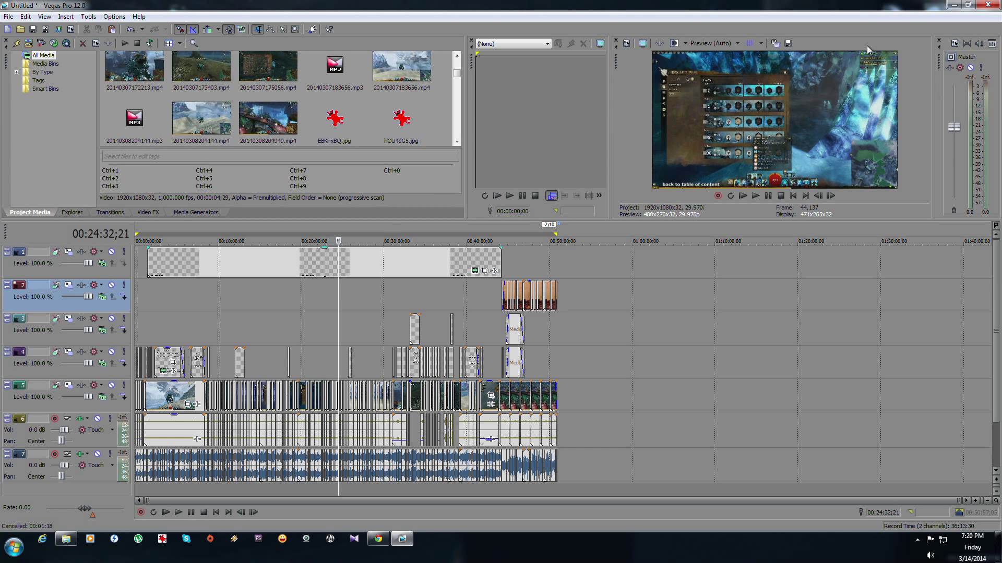
Step: Close the Untitled project without saving its changes
{"action": "left_click", "coordinate": [988, 4]}
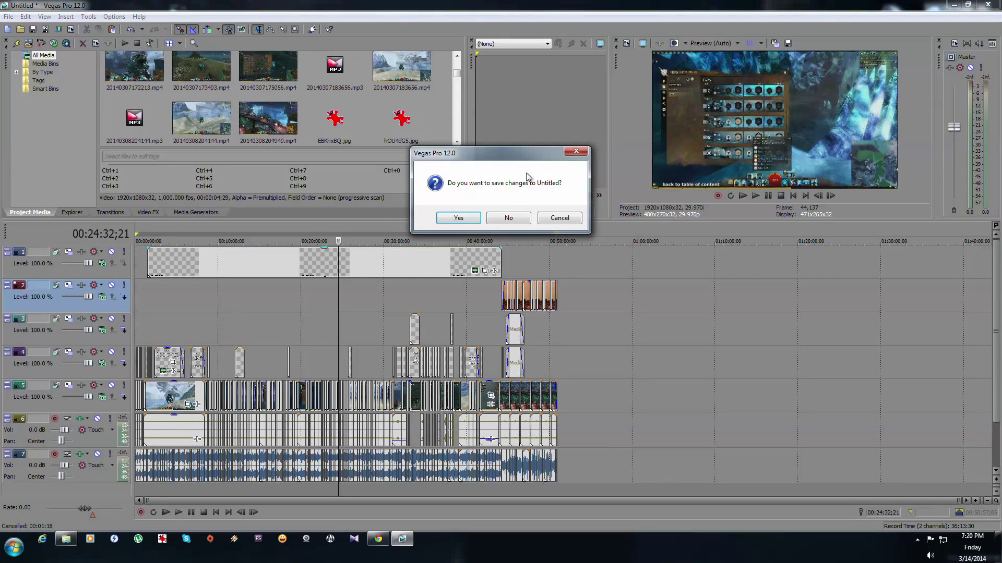
{"action": "left_click", "coordinate": [514, 217]}
Step: Open the Guild Wars 2 tank healer build .veg project from the desktop with all missing files left offline, and close it again
{"action": "left_click", "coordinate": [180, 76]}
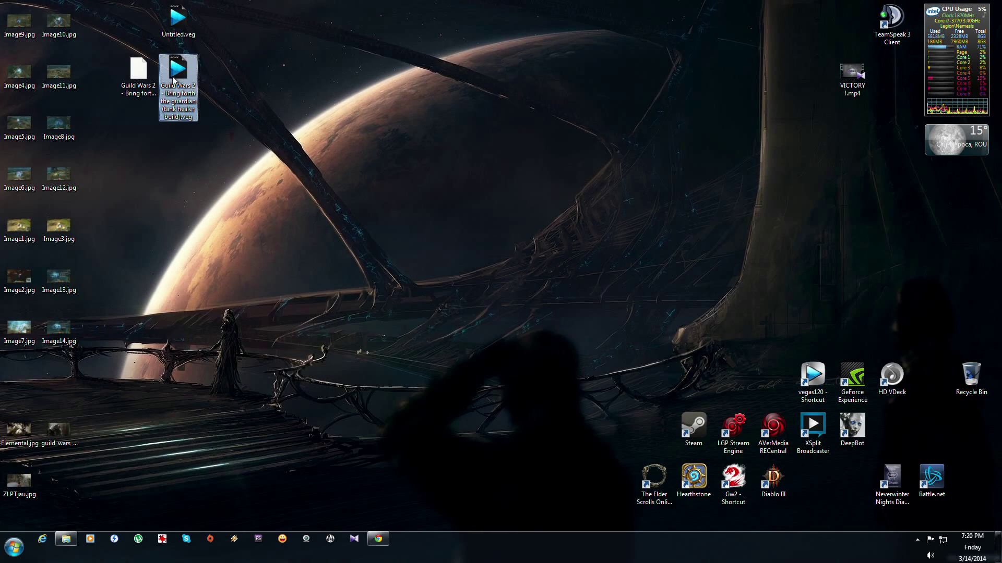
{"action": "double_click", "coordinate": [182, 78]}
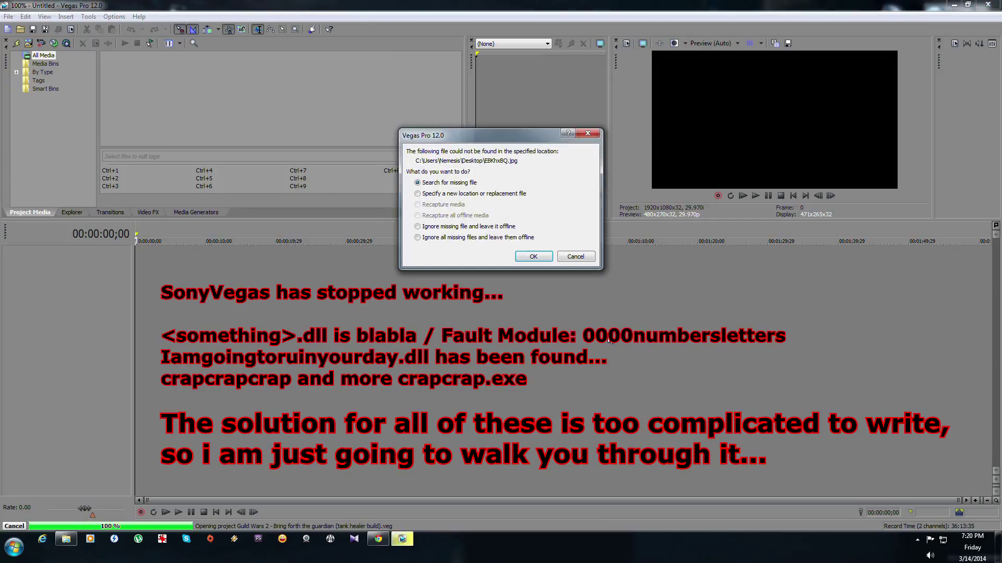
{"action": "left_click", "coordinate": [506, 237]}
{"action": "left_click", "coordinate": [533, 256]}
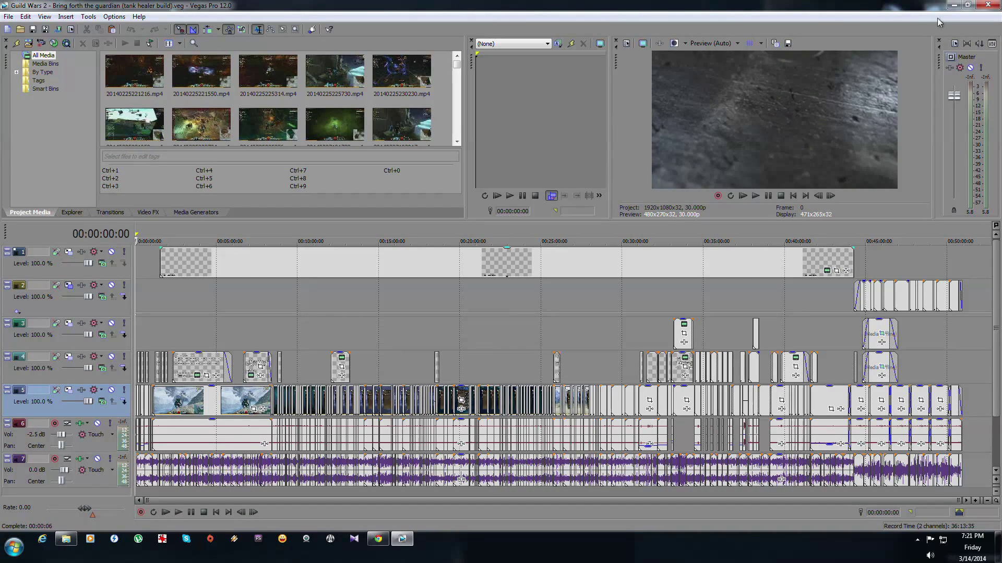
{"action": "key", "text": "alt+F4"}
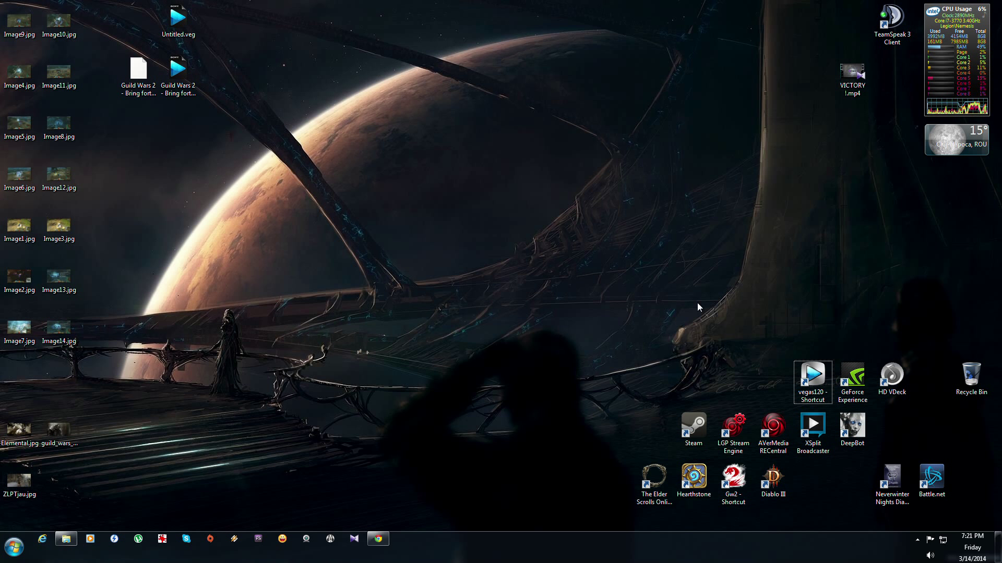
Step: Launch Vegas Pro with its preferences reset prompt, decline the reset, and close the empty project
{"action": "double_click", "coordinate": [812, 371], "text": "ctrl+shift"}
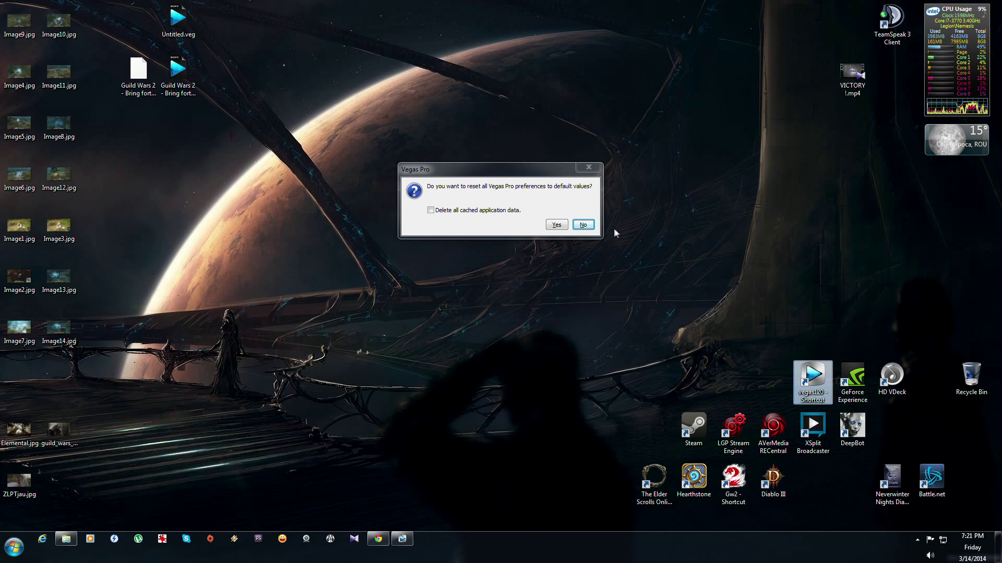
{"action": "left_click", "coordinate": [581, 225]}
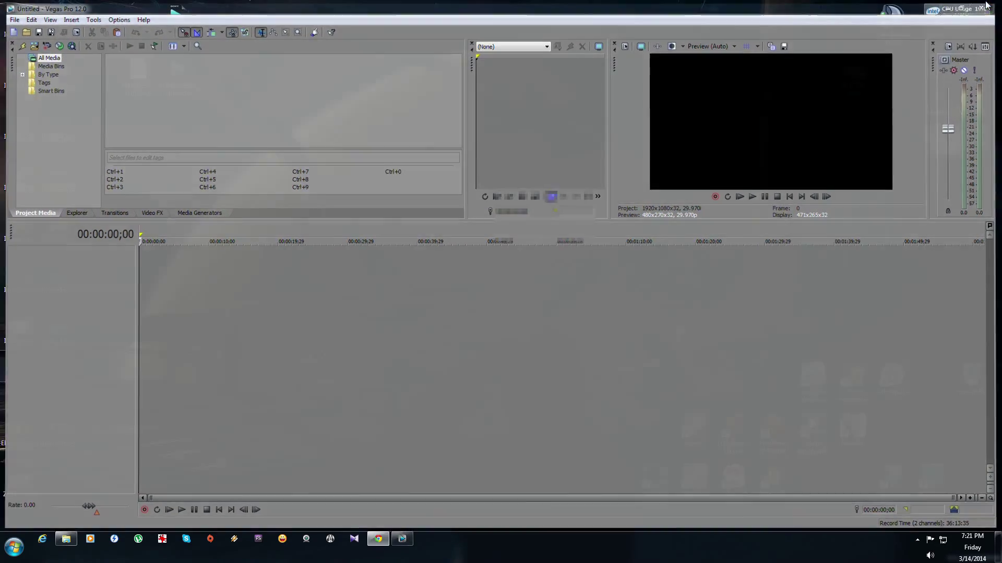
{"action": "left_click", "coordinate": [986, 5]}
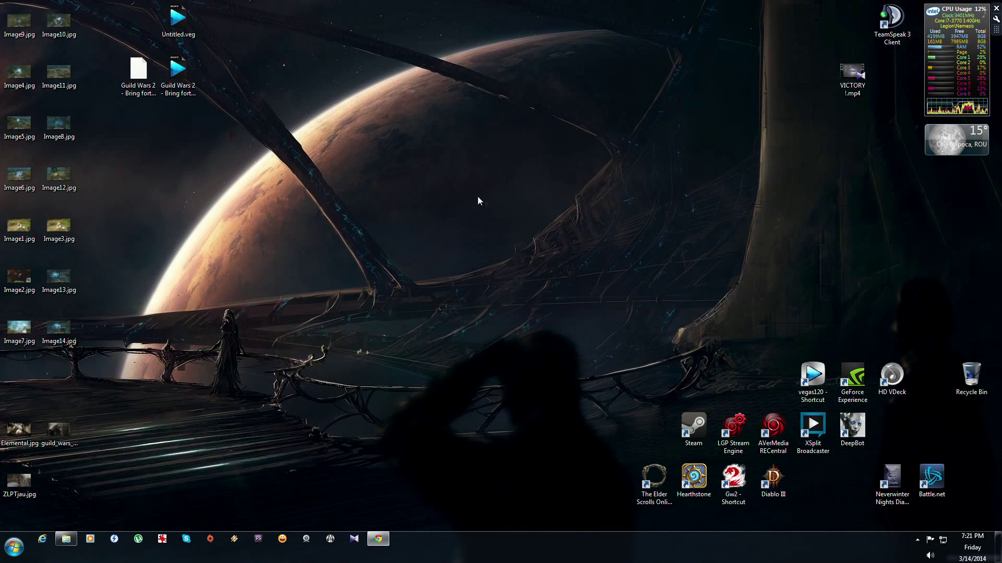
Step: Switch to the guardian tank build folder to inspect the clips' .sfk files, and close the folder
{"action": "key", "text": "alt+Tab"}
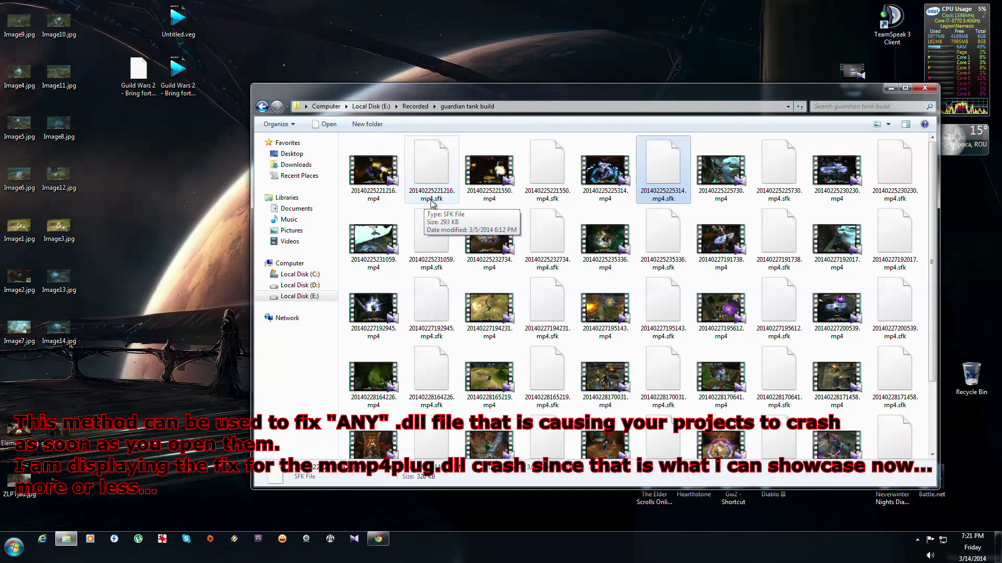
{"action": "left_click", "coordinate": [925, 88]}
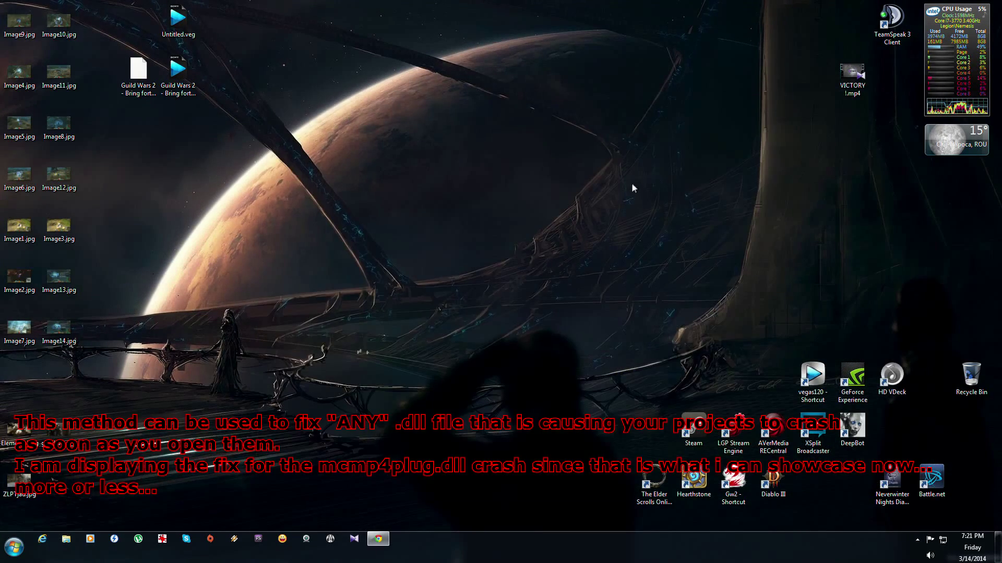
Step: Go to the file location of the vegas120 desktop shortcut and open the FileIO Plug-Ins folder in Vegas Pro 12.0
{"action": "right_click", "coordinate": [818, 378]}
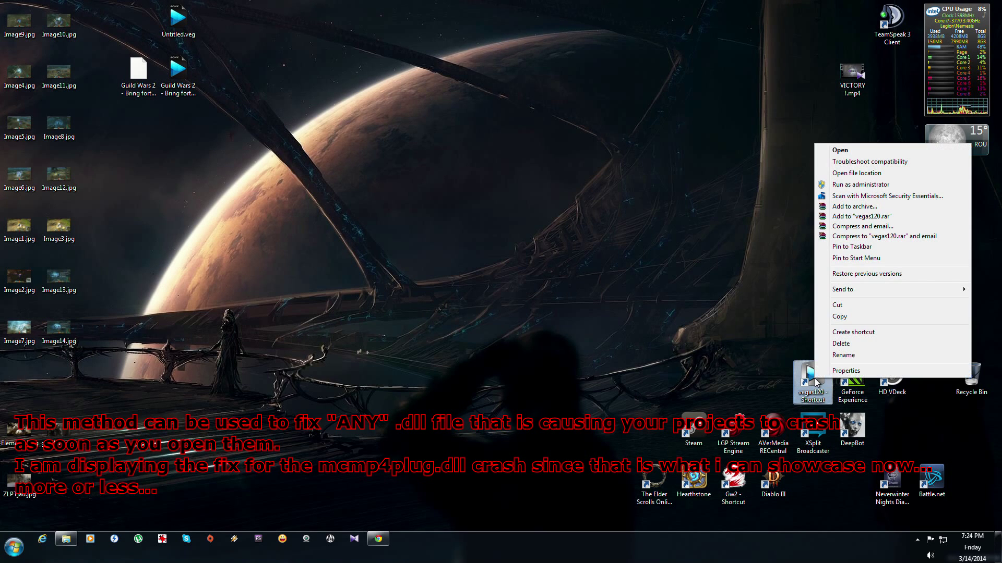
{"action": "right_click", "coordinate": [815, 377]}
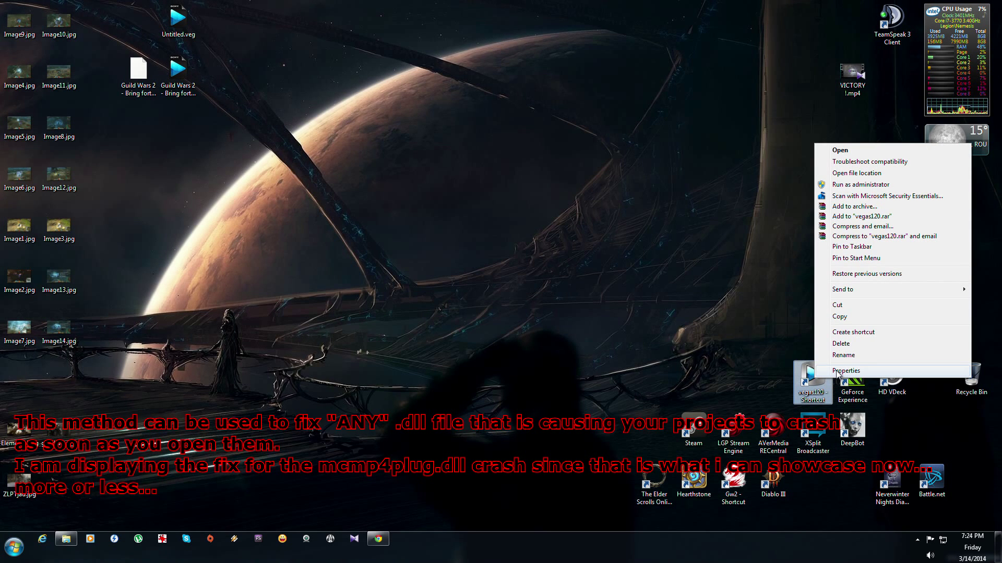
{"action": "left_click", "coordinate": [837, 371]}
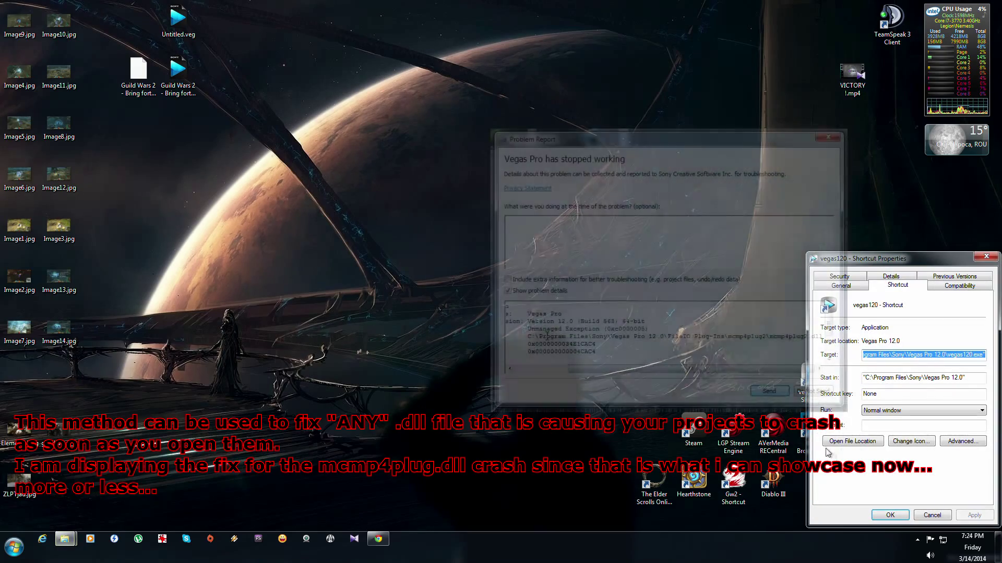
{"action": "left_click", "coordinate": [859, 443]}
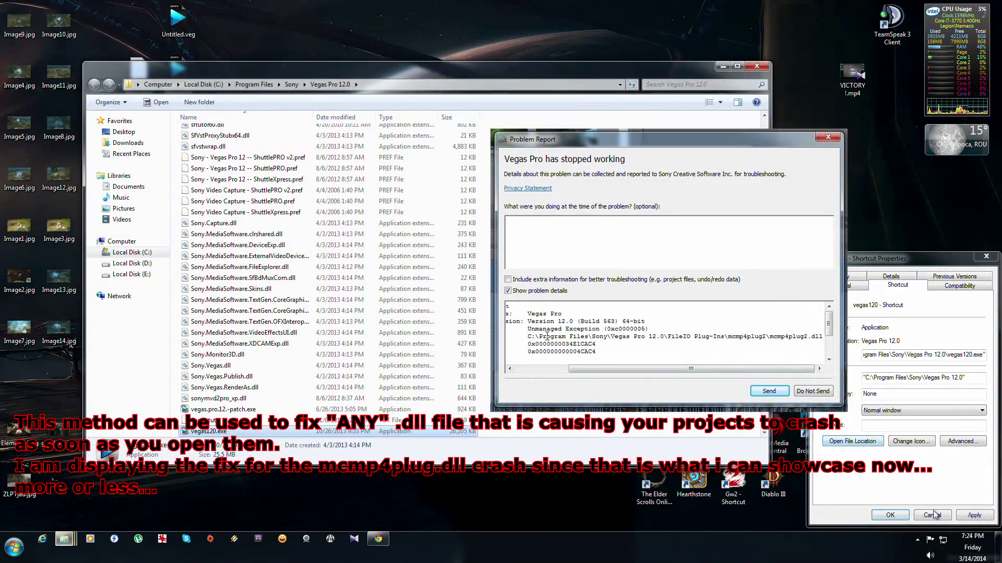
{"action": "scroll", "coordinate": [334, 277], "scroll_direction": "up", "scroll_amount": 15}
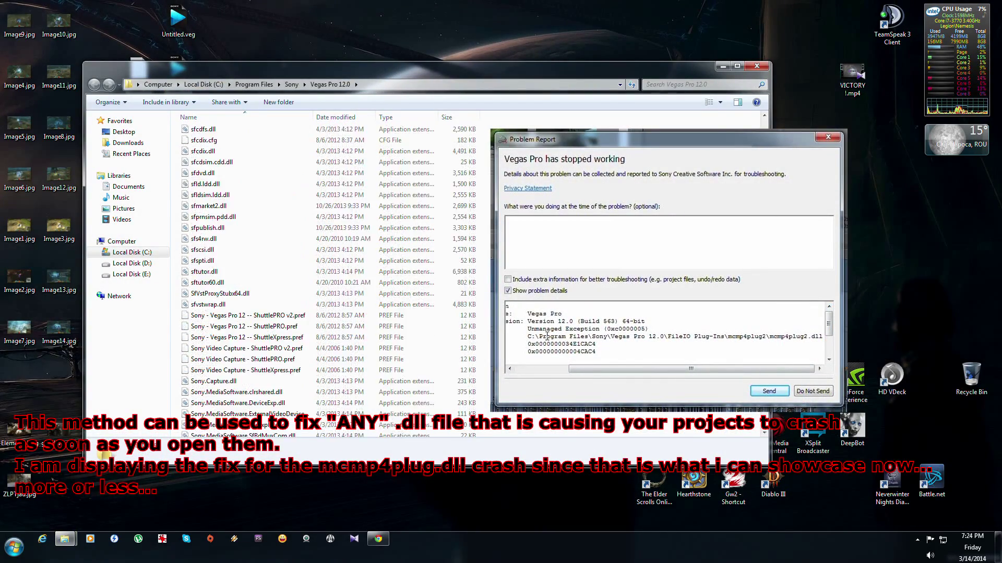
{"action": "scroll", "coordinate": [230, 260], "scroll_direction": "up", "scroll_amount": 8}
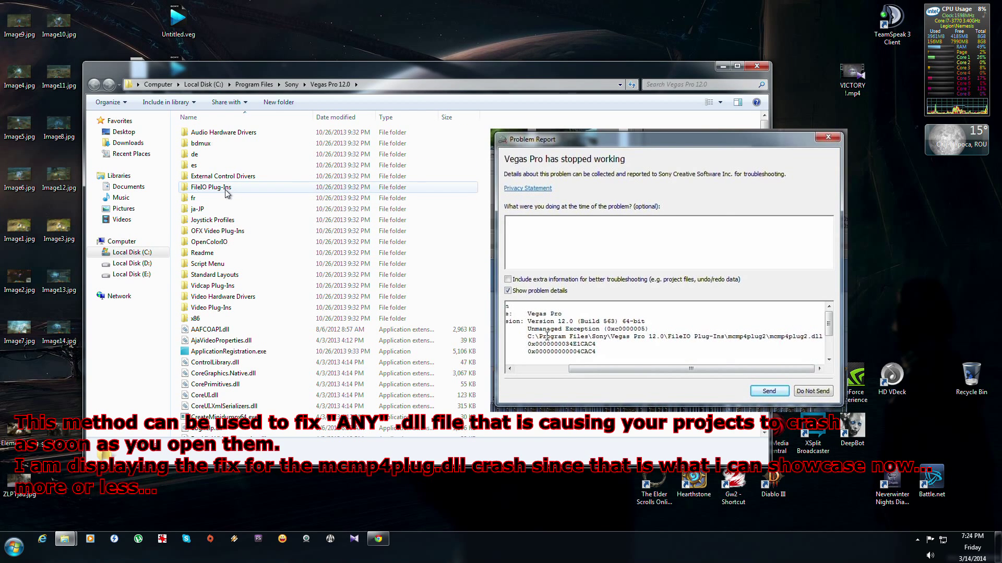
{"action": "double_click", "coordinate": [226, 190]}
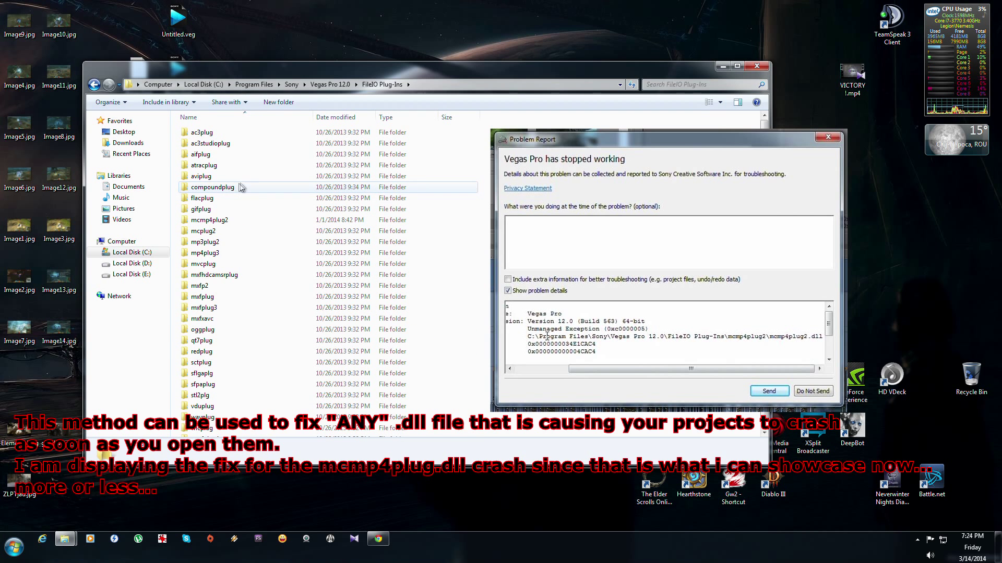
Step: Open the mcmp4plug2 folder and inspect the mcmp4plug2.dll file and its backup copy in the original subfolder
{"action": "double_click", "coordinate": [233, 223]}
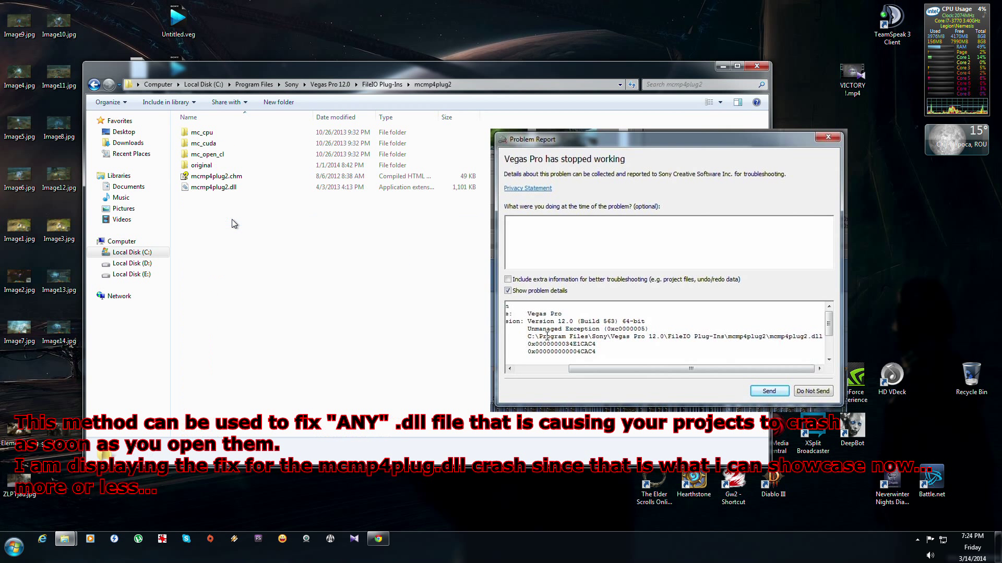
{"action": "left_click", "coordinate": [219, 187]}
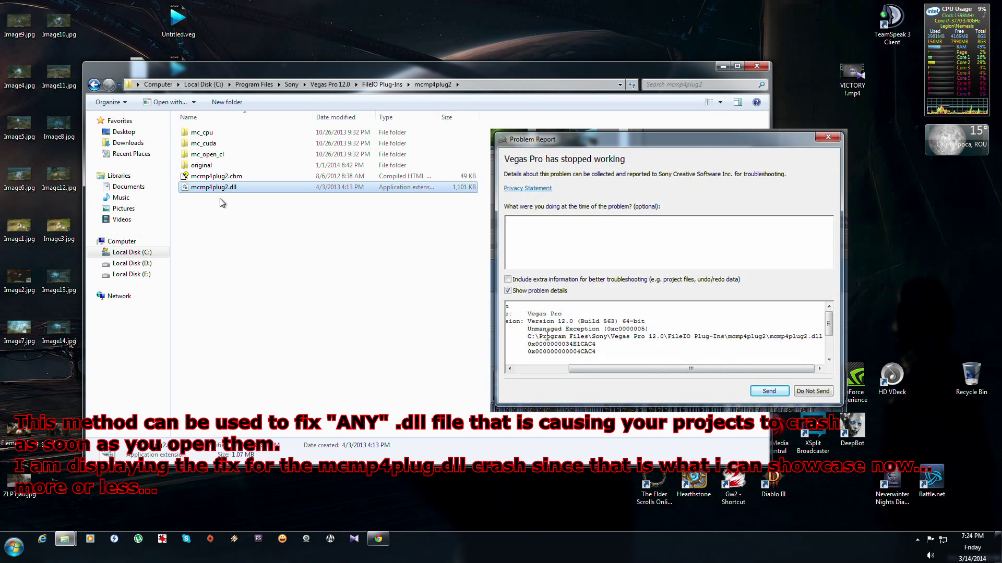
{"action": "double_click", "coordinate": [217, 166]}
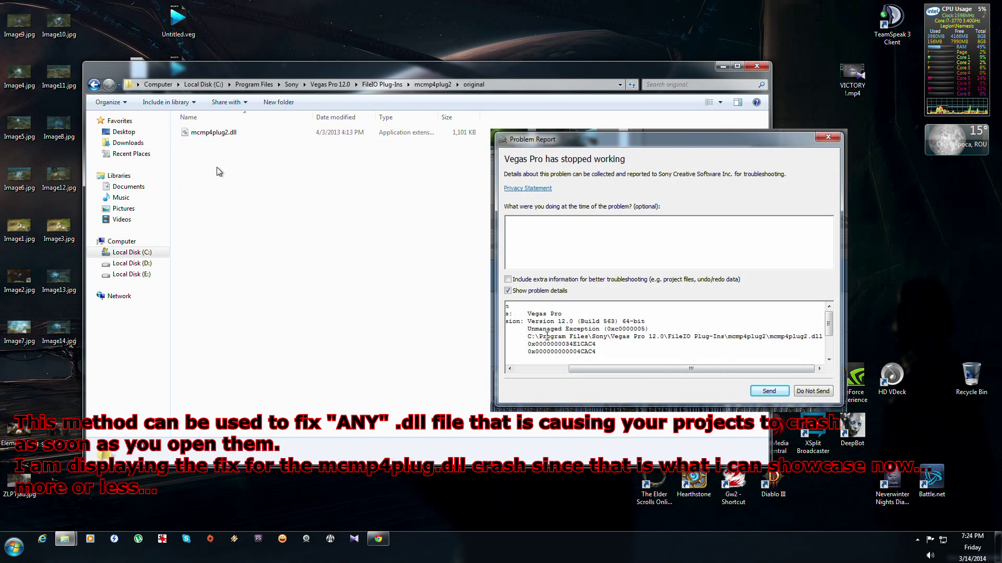
{"action": "key", "text": "BackSpace"}
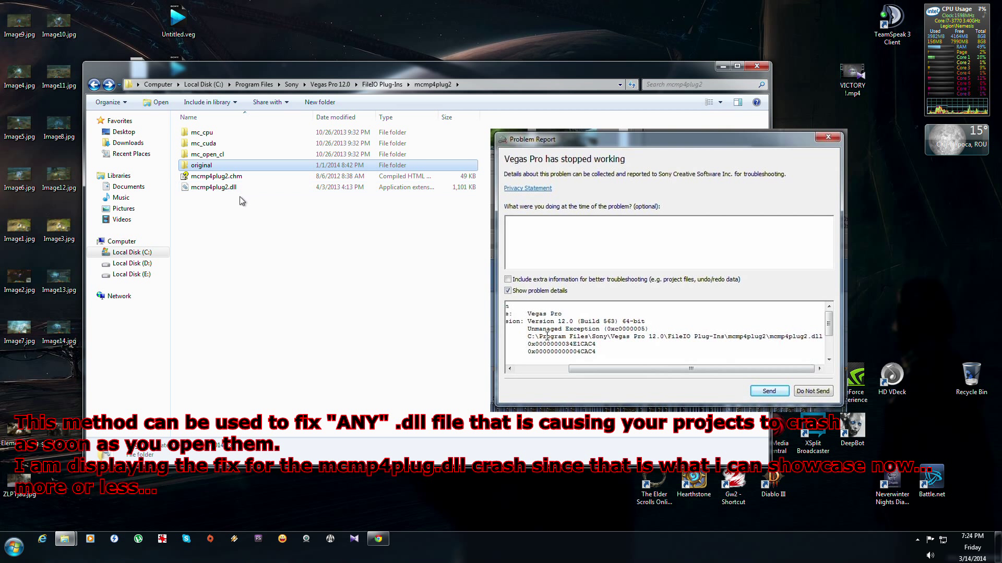
{"action": "left_click", "coordinate": [234, 224]}
{"action": "left_click", "coordinate": [220, 187]}
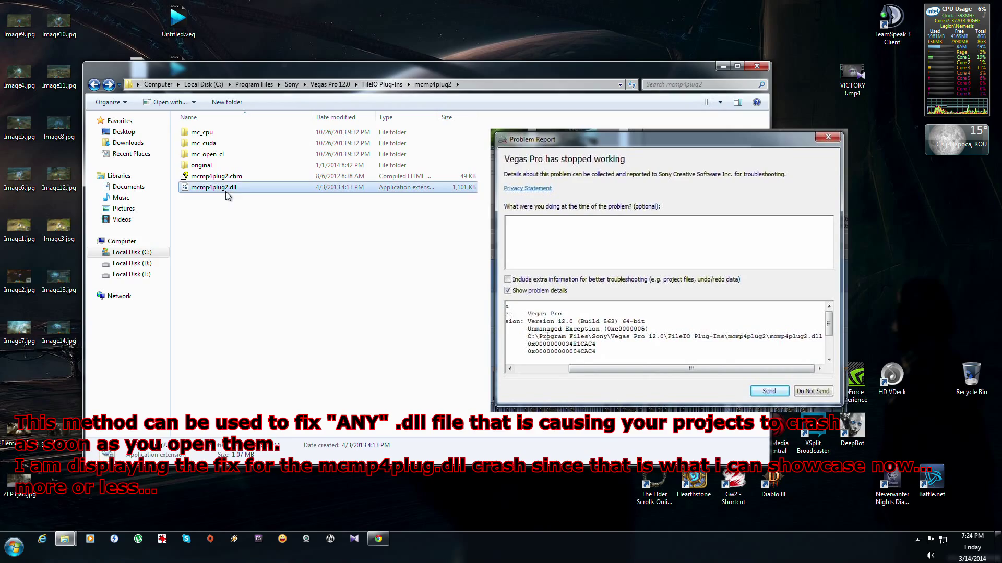
{"action": "key", "text": "Escape"}
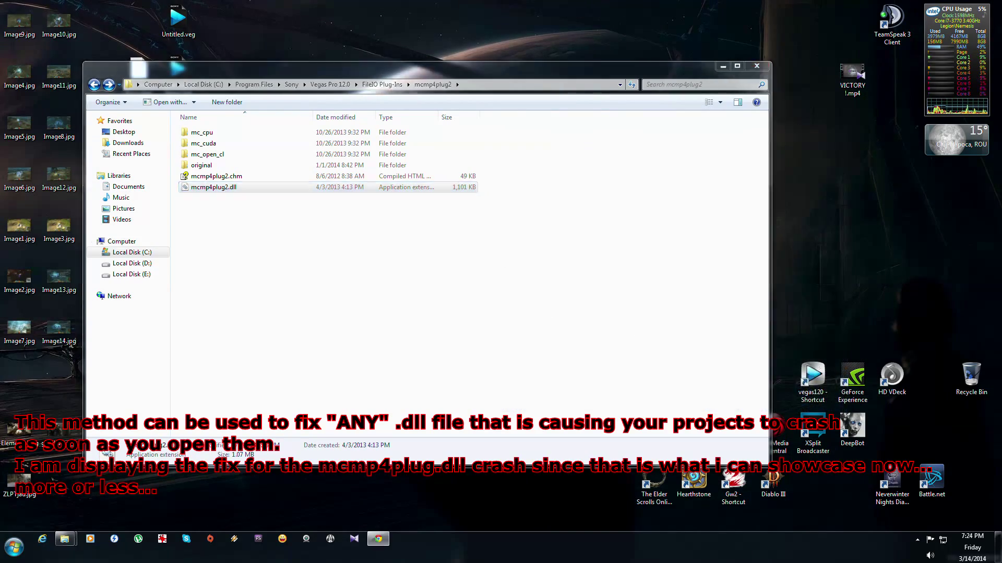
Step: Switch to Chrome and search Google for "mcmp4plug2.dll download" in a new tab
{"action": "key", "text": "alt+Tab"}
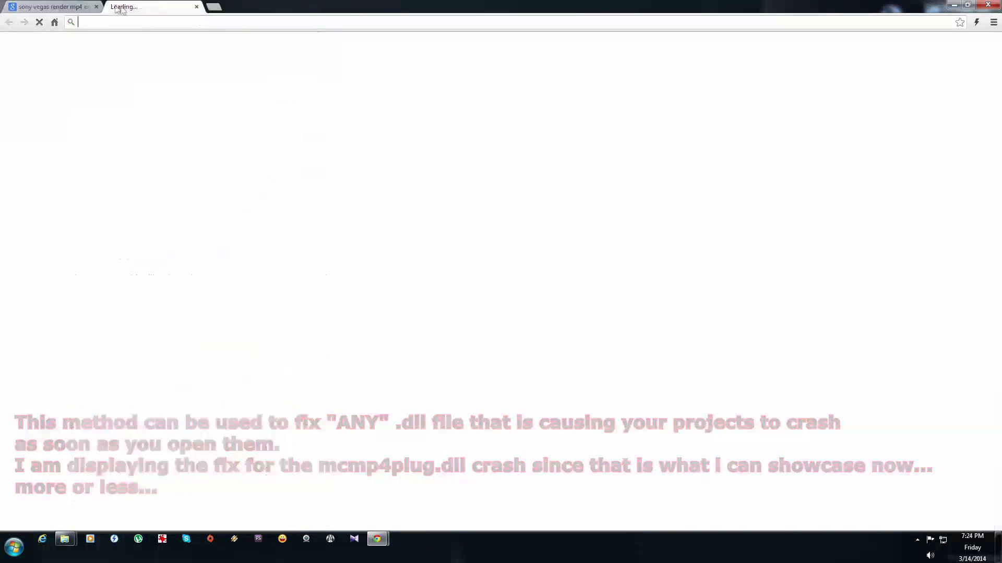
{"action": "key", "text": "ctrl+t"}
{"action": "left_click", "coordinate": [971, 4]}
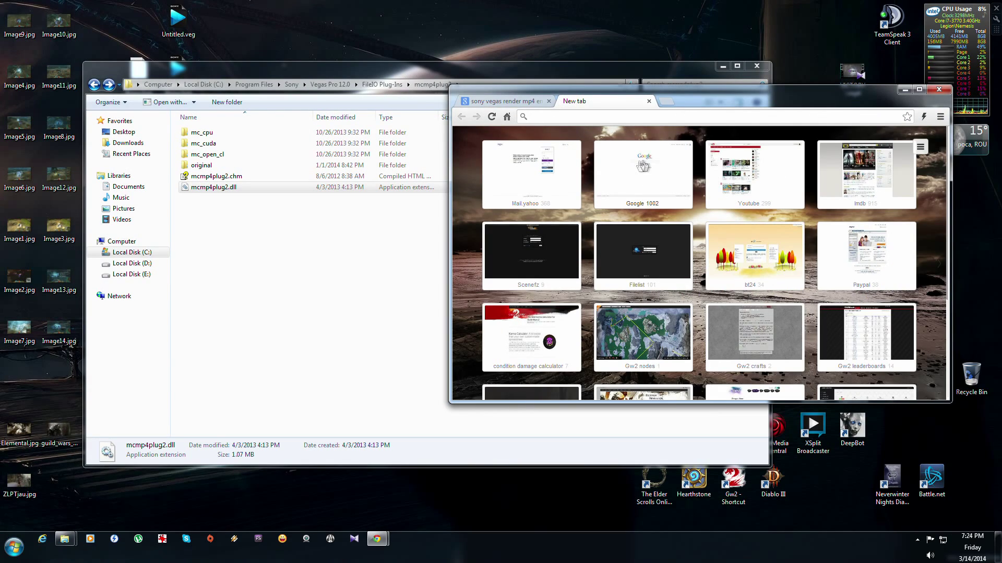
{"action": "left_click", "coordinate": [651, 179]}
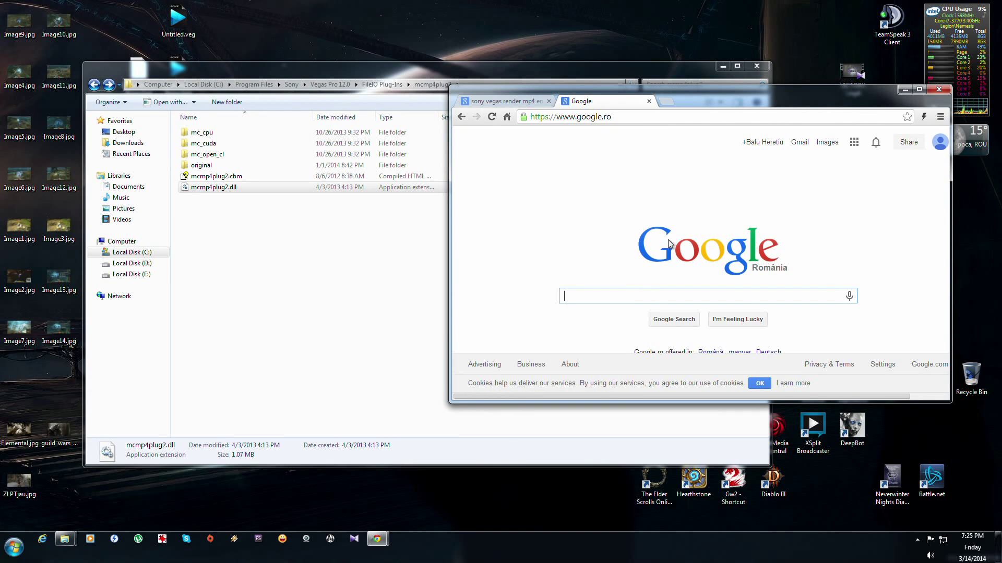
{"action": "type", "text": "mcmp"}
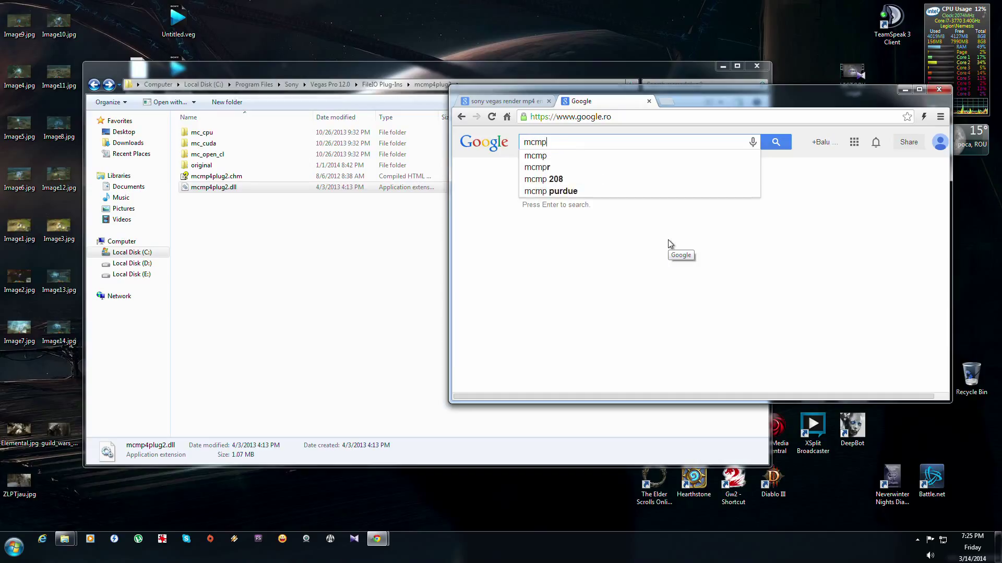
{"action": "type", "text": "4plu2"}
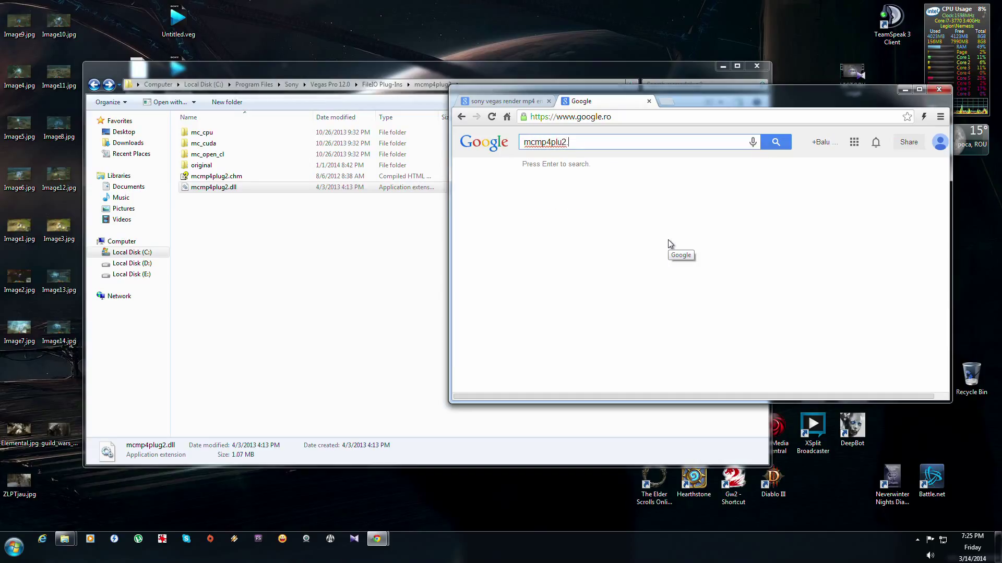
{"action": "key", "text": "BackSpace"}
{"action": "key", "text": "BackSpace"}
{"action": "type", "text": "g2."}
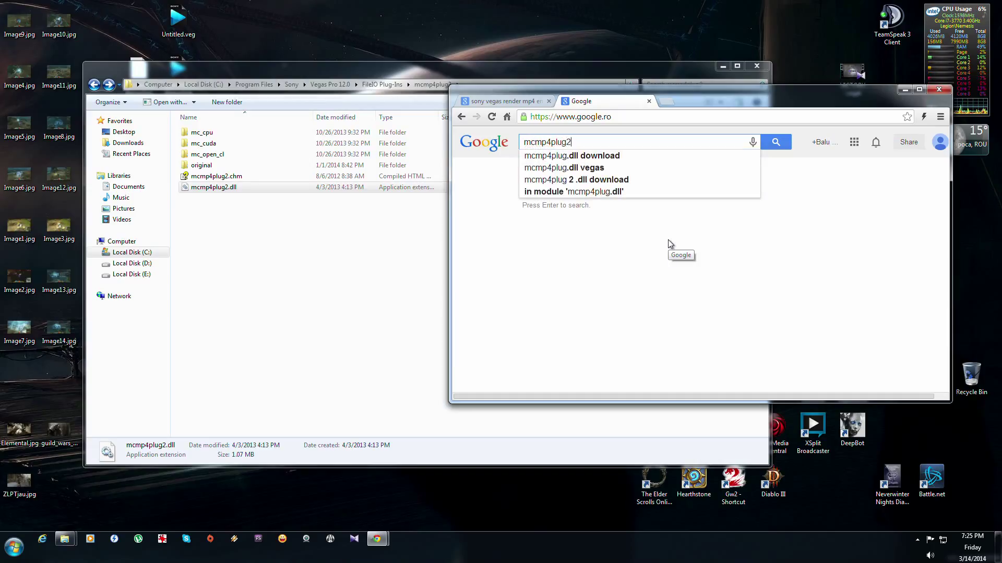
{"action": "key", "text": "Down"}
{"action": "key", "text": "Down"}
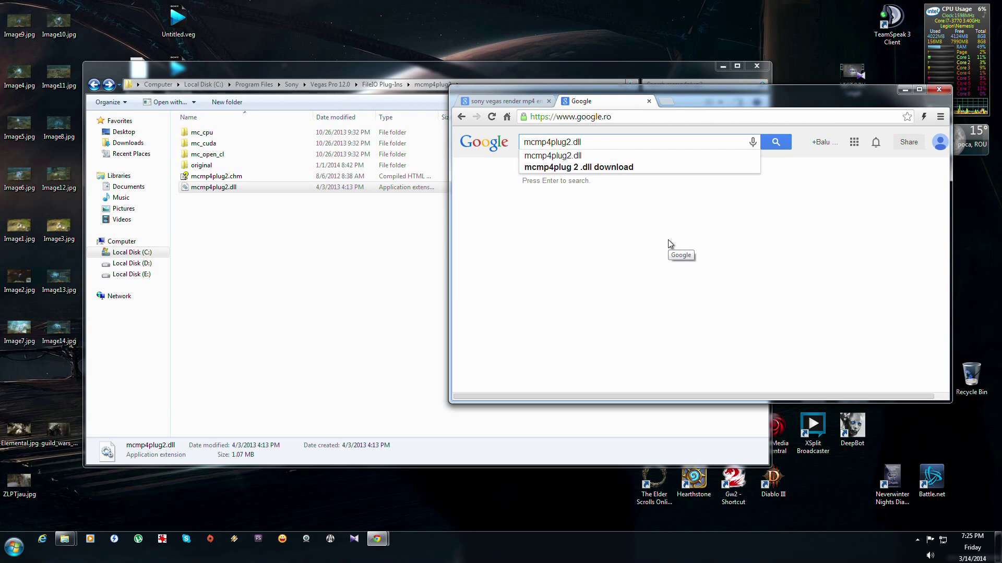
{"action": "key", "text": "Return"}
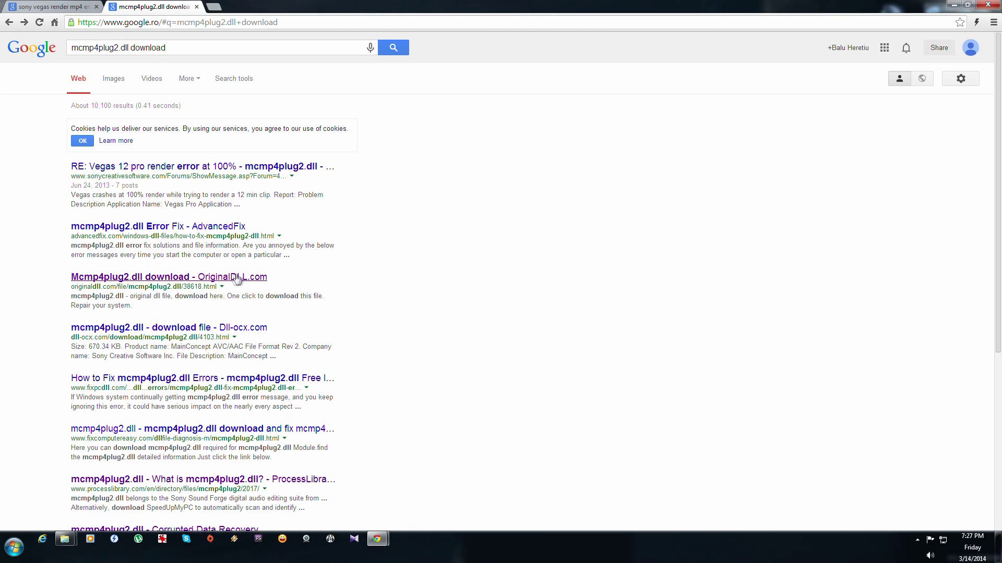
Step: Download mcmp4plug2.dll from the OriginalDLL.com result, enter the verification digits from the image, and save the file to the desktop
{"action": "left_click", "coordinate": [237, 278]}
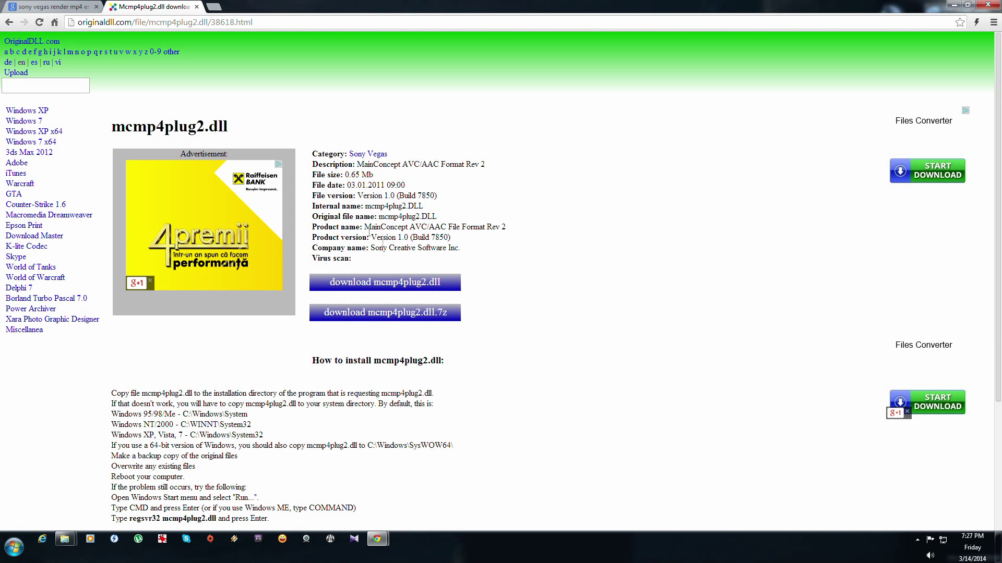
{"action": "left_click", "coordinate": [401, 283]}
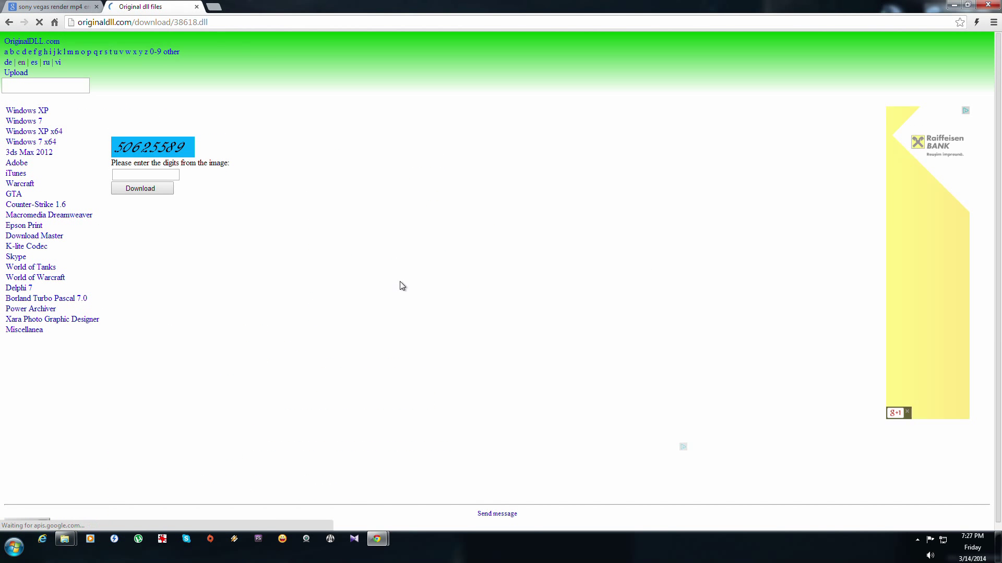
{"action": "left_click", "coordinate": [165, 171]}
{"action": "type", "text": "50625589"}
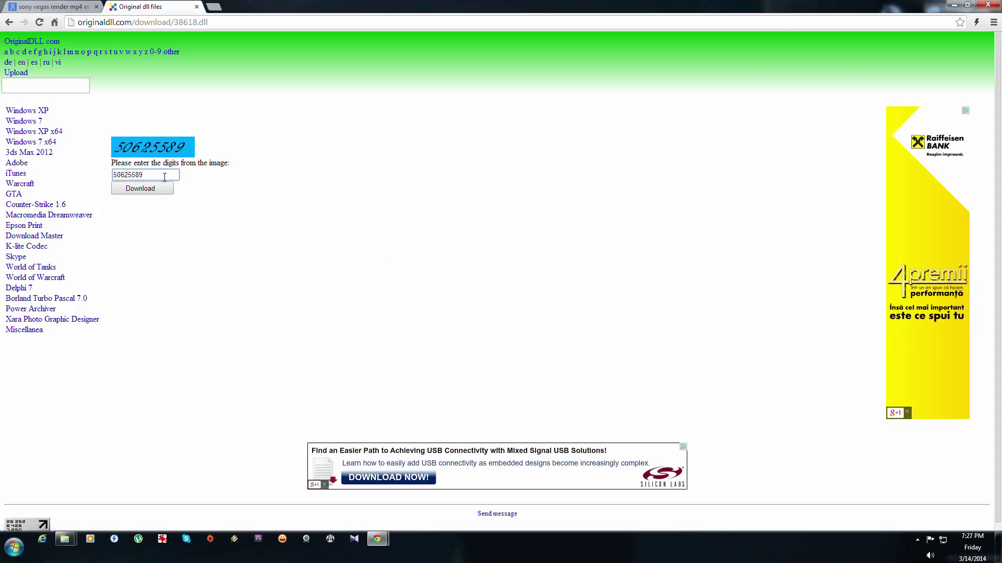
{"action": "left_click", "coordinate": [159, 188]}
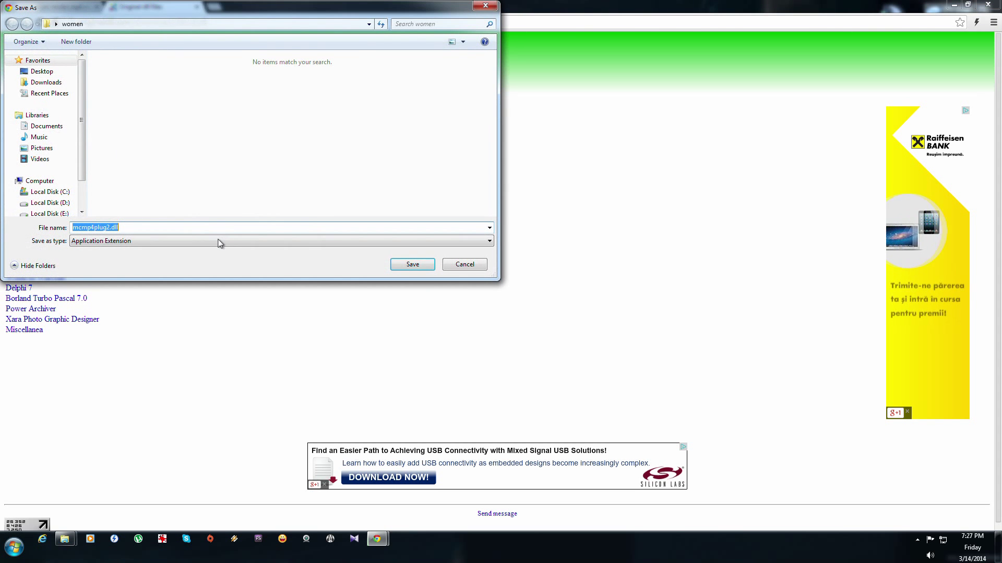
{"action": "left_click", "coordinate": [34, 73]}
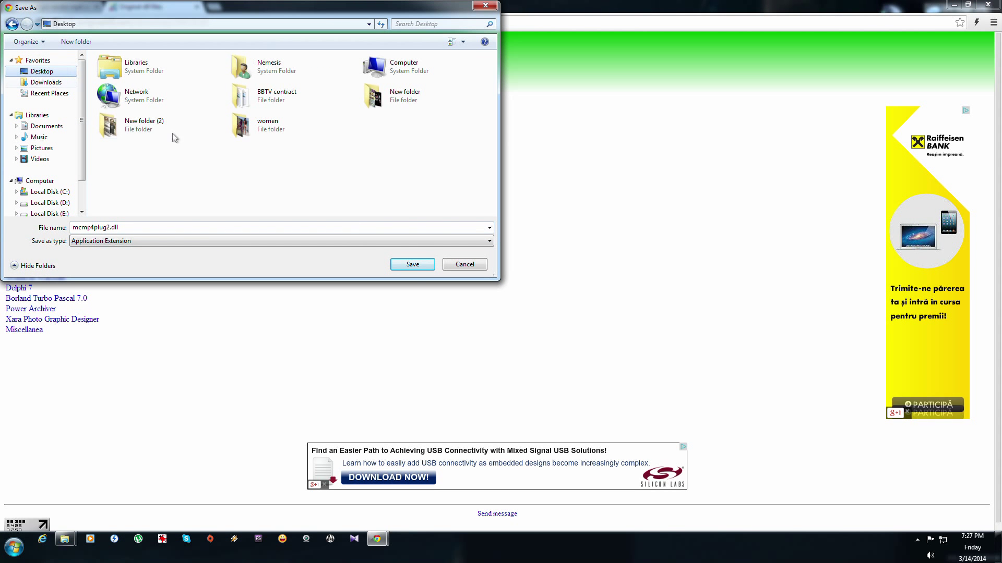
{"action": "left_click", "coordinate": [412, 264]}
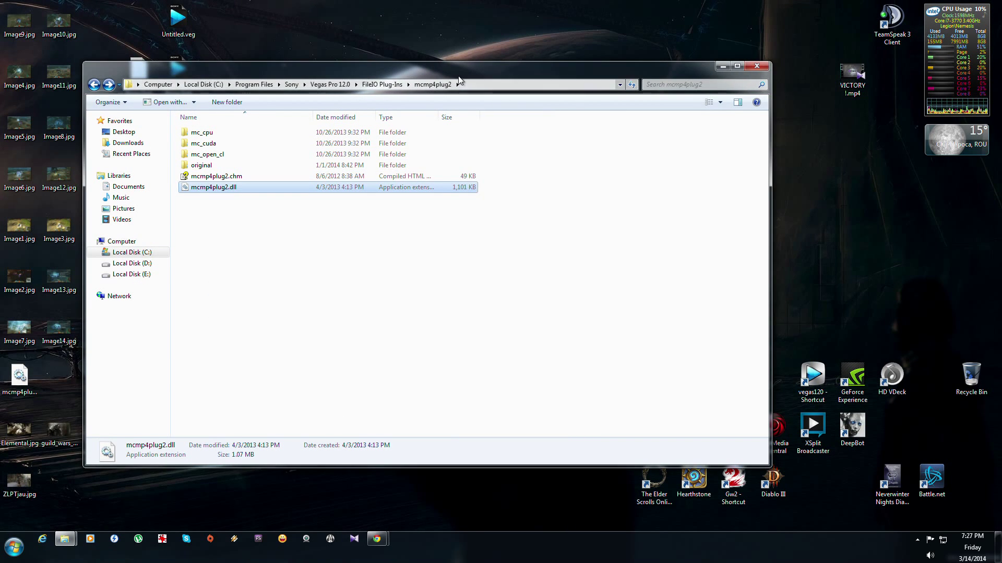
Step: Compare the properties of the downloaded mcmp4plug2.dll on the desktop with the plug-in folder's version, and close the properties
{"action": "left_click_drag", "start_coordinate": [459, 73], "coordinate": [595, 76]}
{"action": "left_click", "coordinate": [7, 385]}
{"action": "right_click", "coordinate": [7, 385]}
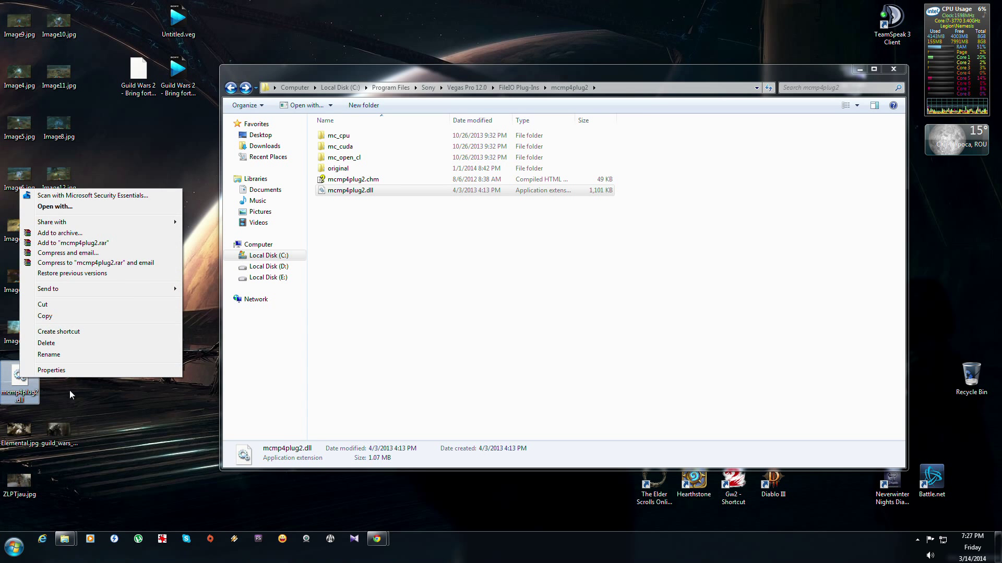
{"action": "left_click", "coordinate": [31, 380]}
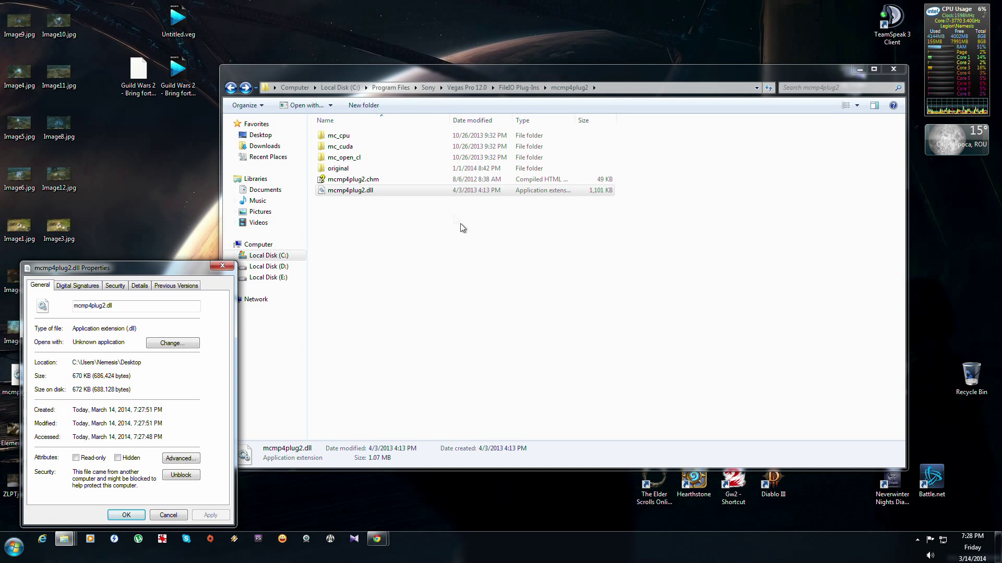
{"action": "left_click", "coordinate": [403, 211]}
{"action": "left_click", "coordinate": [402, 192]}
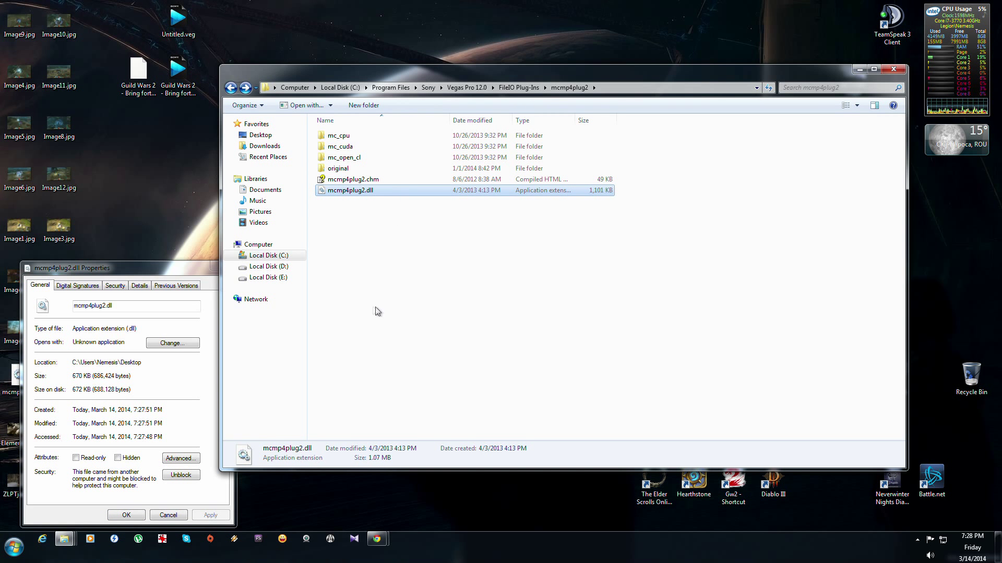
{"action": "left_click_drag", "start_coordinate": [122, 269], "coordinate": [192, 236]}
{"action": "left_click_drag", "start_coordinate": [613, 72], "coordinate": [676, 76]}
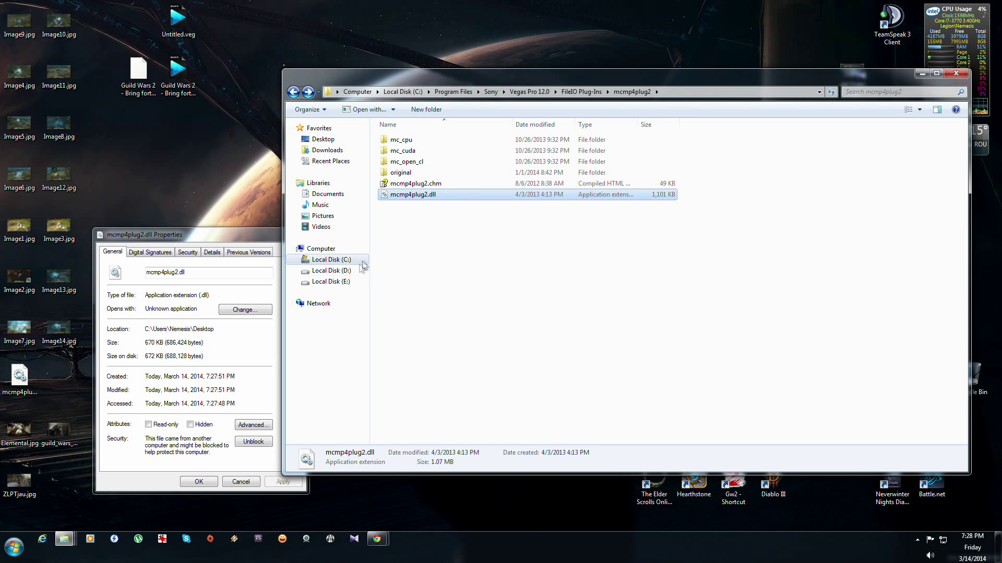
{"action": "left_click", "coordinate": [275, 235]}
{"action": "left_click", "coordinate": [298, 234]}
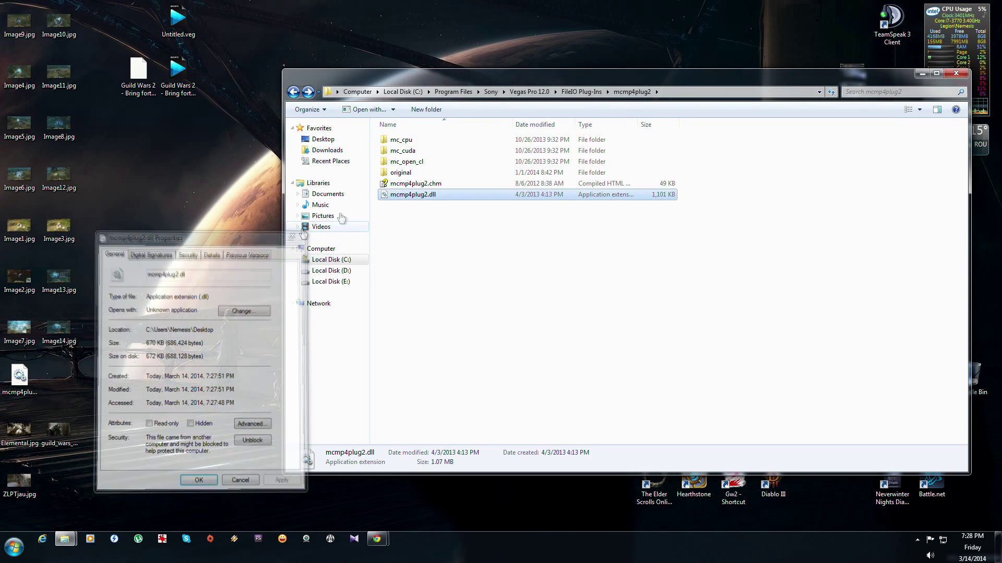
Step: Copy the downloaded mcmp4plug2.dll from the desktop into the mcmp4plug2 plug-in folder, replacing the existing file
{"action": "left_click_drag", "start_coordinate": [579, 87], "coordinate": [499, 84]}
{"action": "left_click", "coordinate": [20, 378]}
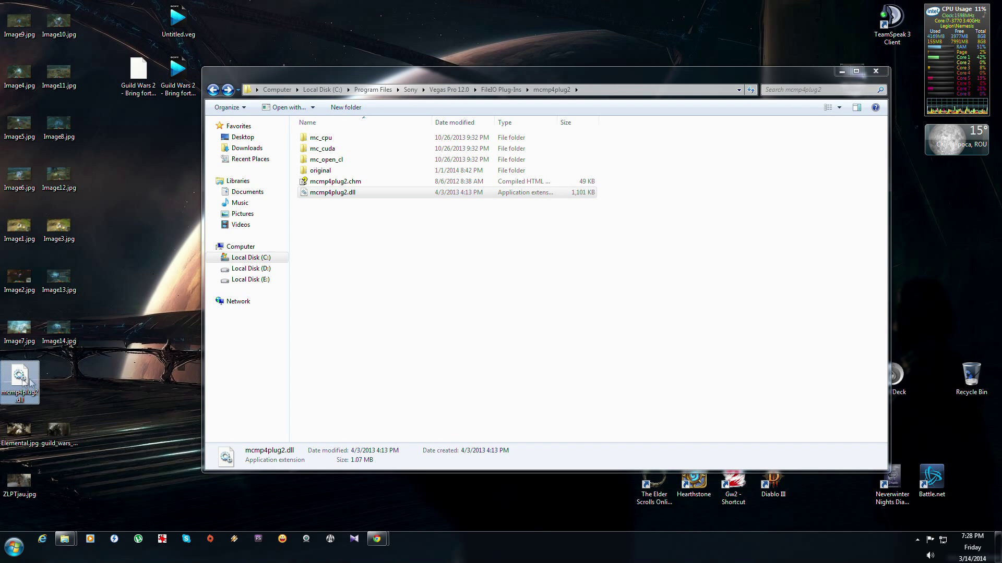
{"action": "left_click", "coordinate": [392, 242]}
{"action": "key", "text": "ctrl+v"}
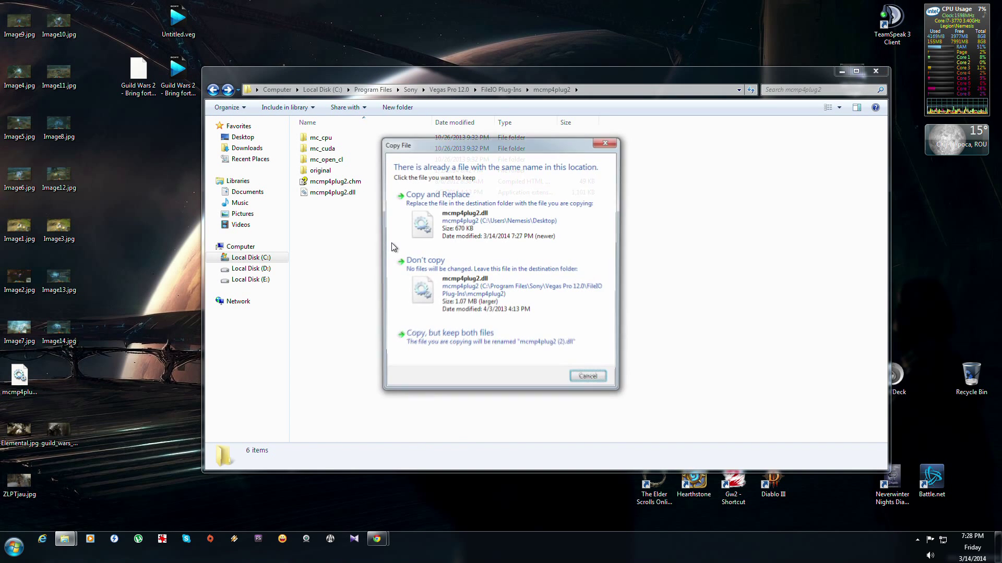
{"action": "left_click", "coordinate": [470, 208]}
Step: Minimize the folder and open the Guild Wars 2 tank healer build .veg project, leaving all missing files offline
{"action": "left_click", "coordinate": [841, 72]}
{"action": "double_click", "coordinate": [178, 73]}
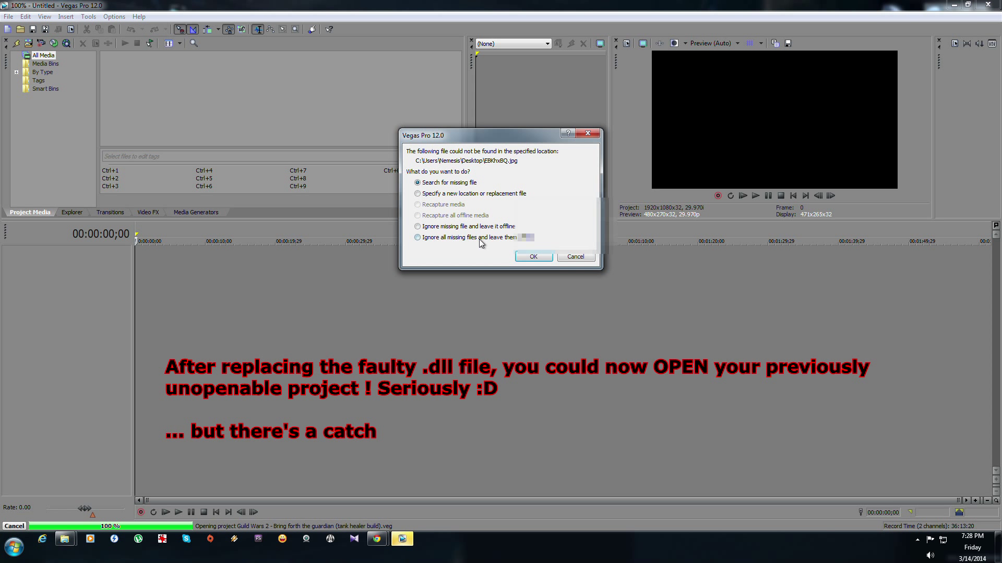
{"action": "left_click", "coordinate": [532, 257]}
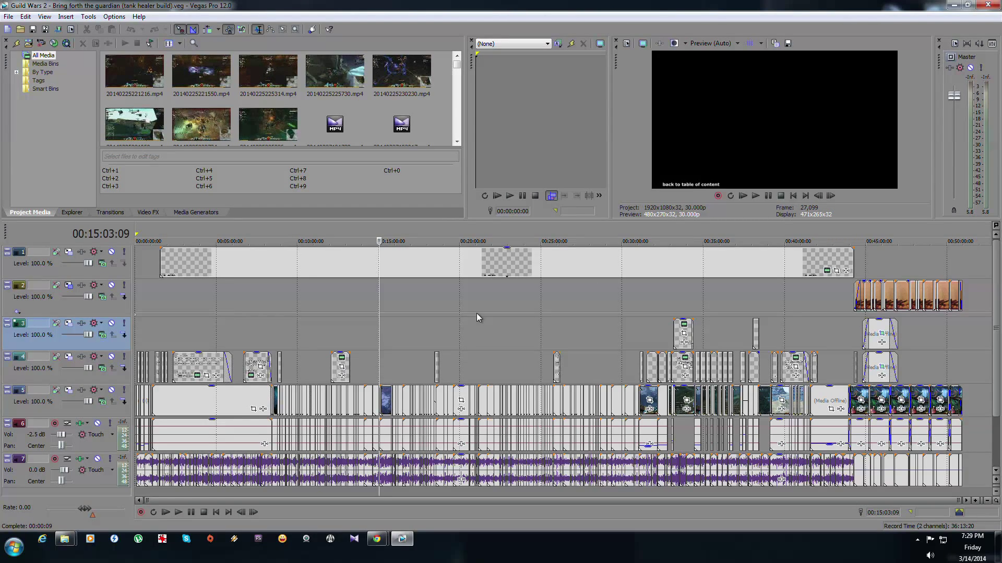
Step: Minimize the project to check the replaced mcmp4plug2.dll in its plug-in folder, and return to Vegas Pro
{"action": "left_click", "coordinate": [954, 4]}
{"action": "left_click", "coordinate": [178, 73]}
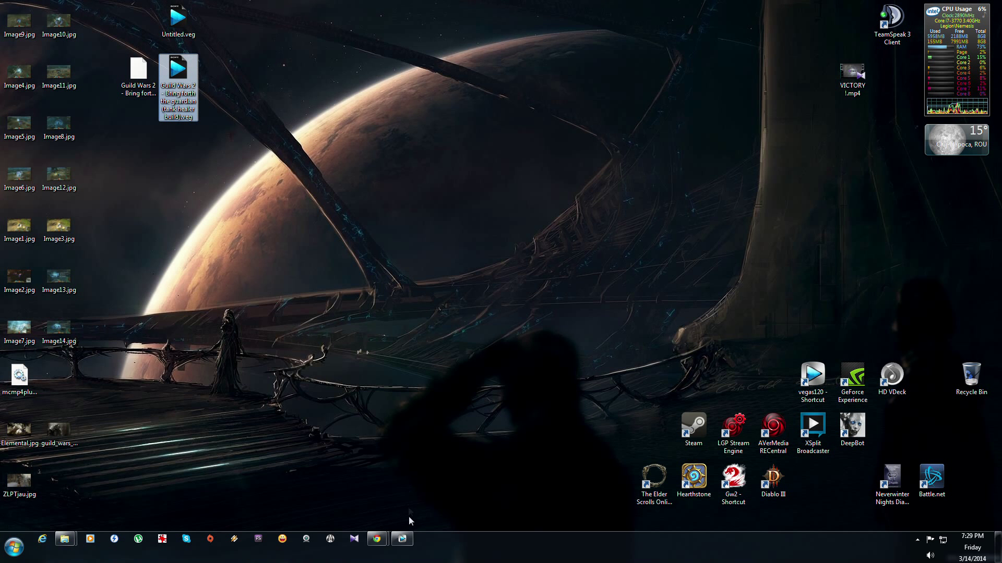
{"action": "mouse_move", "coordinate": [65, 539]}
{"action": "left_click", "coordinate": [163, 488]}
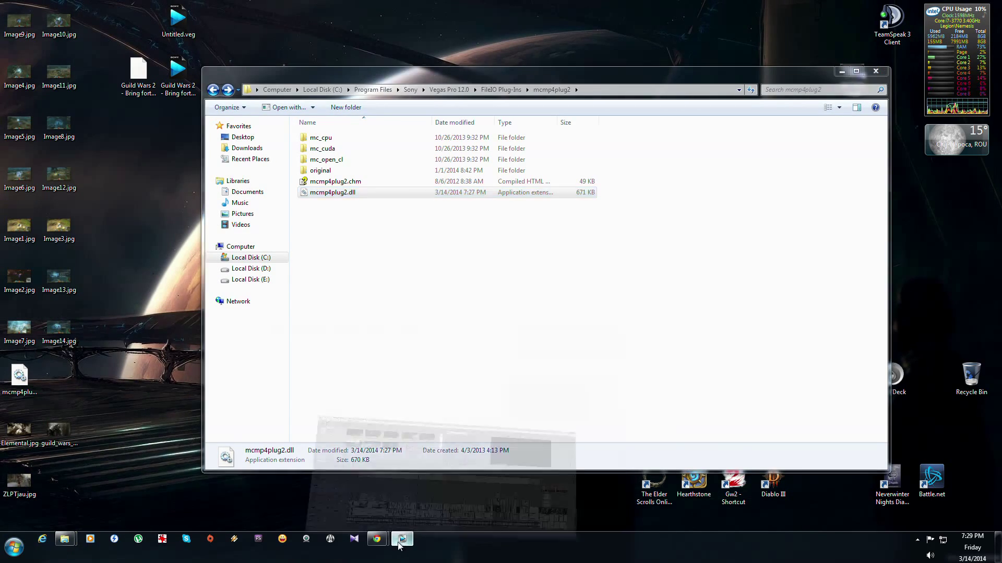
{"action": "left_click", "coordinate": [407, 552]}
Step: Examine the video preview at various points across the whole project timeline
{"action": "left_click", "coordinate": [486, 311]}
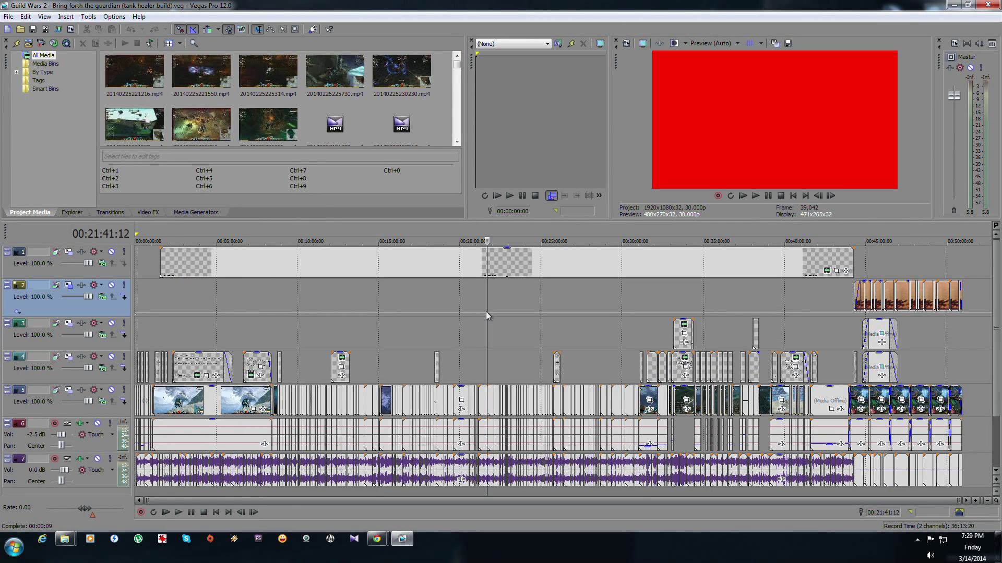
{"action": "left_click", "coordinate": [563, 318]}
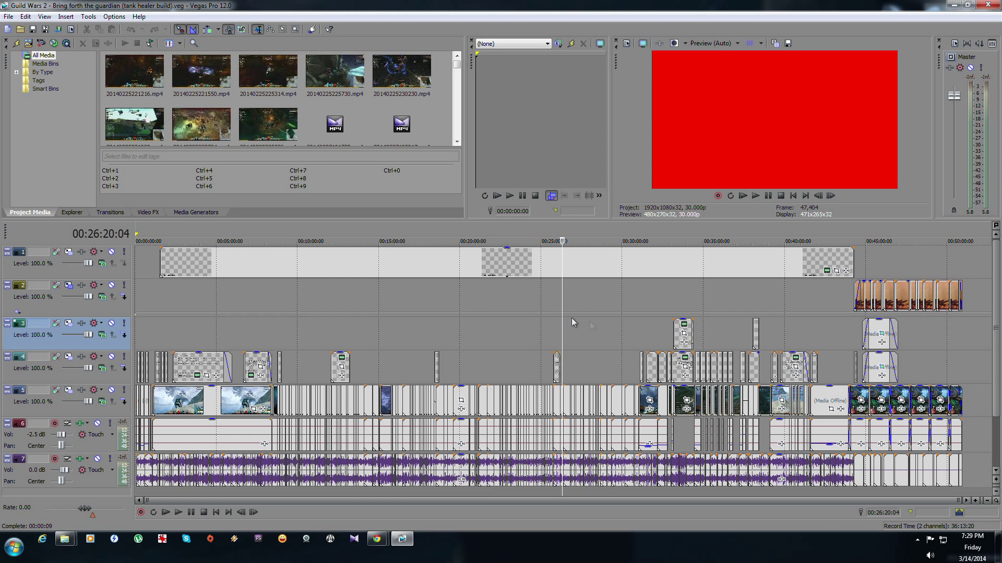
{"action": "left_click", "coordinate": [625, 319]}
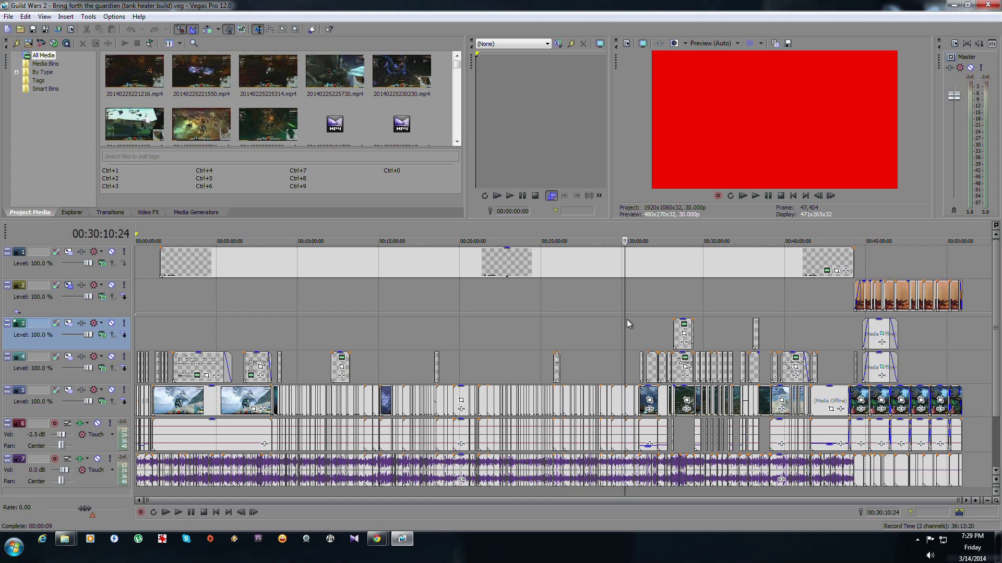
{"action": "left_click", "coordinate": [723, 310]}
{"action": "left_click", "coordinate": [942, 359]}
{"action": "left_click", "coordinate": [681, 312]}
{"action": "left_click", "coordinate": [544, 321]}
{"action": "left_click", "coordinate": [494, 337]}
{"action": "left_click", "coordinate": [468, 342]}
{"action": "left_click", "coordinate": [415, 343]}
{"action": "left_click", "coordinate": [385, 344]}
{"action": "left_click", "coordinate": [332, 344]}
{"action": "left_click", "coordinate": [301, 341]}
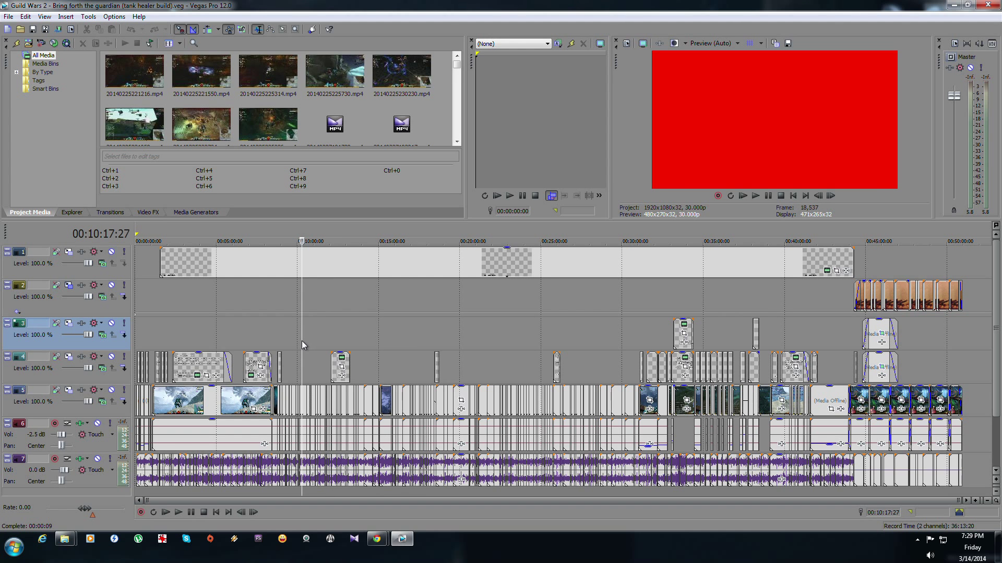
Step: Look through the available output formats in the Render As dialog, and close it without rendering
{"action": "left_click", "coordinate": [56, 29]}
{"action": "scroll", "coordinate": [446, 277], "scroll_direction": "down", "scroll_amount": 5}
{"action": "scroll", "coordinate": [433, 272], "scroll_direction": "up", "scroll_amount": 3}
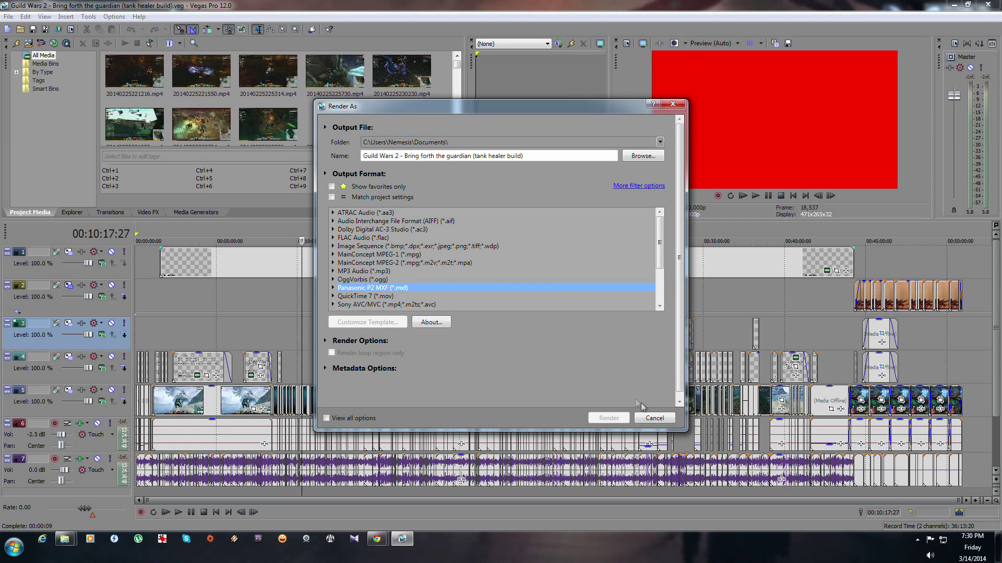
{"action": "key", "text": "Escape"}
Step: Copy all events of the Guild Wars 2 project into an empty project in a second Vegas Pro window
{"action": "key", "text": "ctrl+a"}
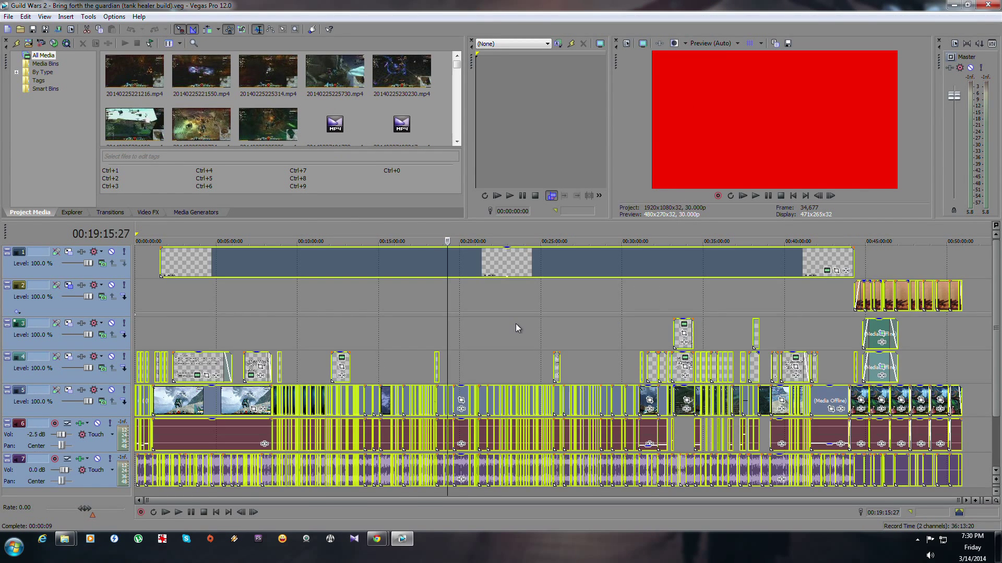
{"action": "left_click", "coordinate": [949, 5]}
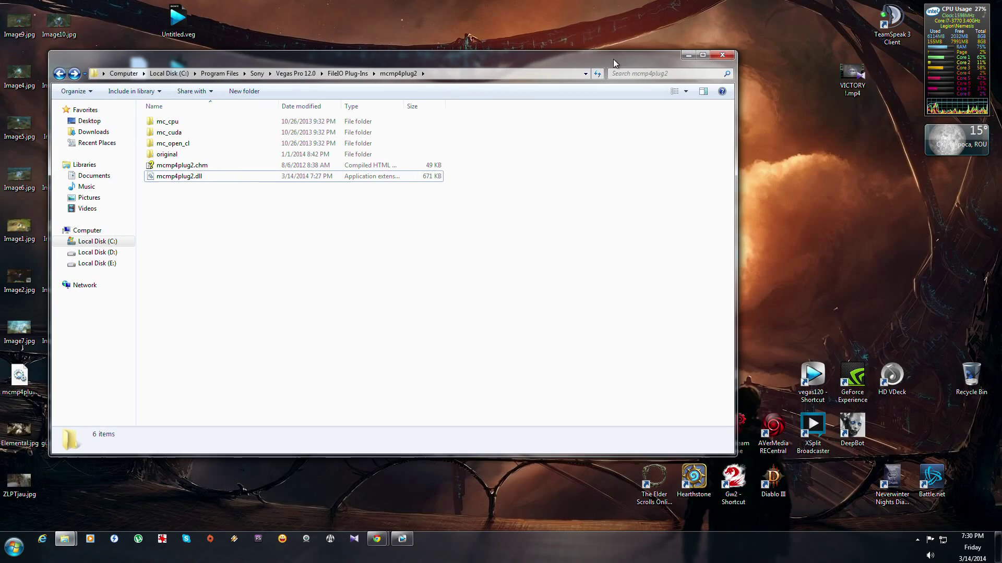
{"action": "double_click", "coordinate": [812, 377]}
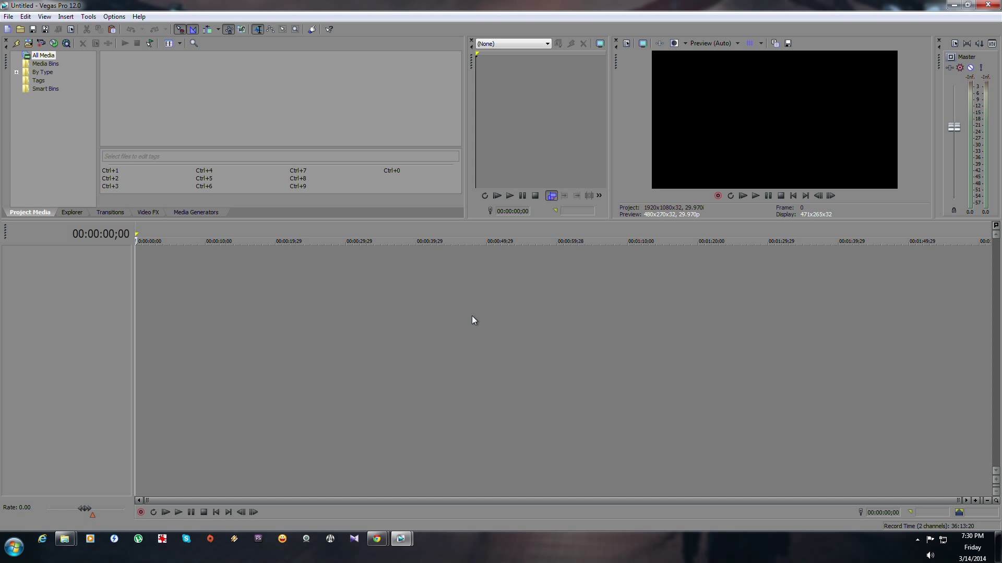
{"action": "key", "text": "ctrl+v"}
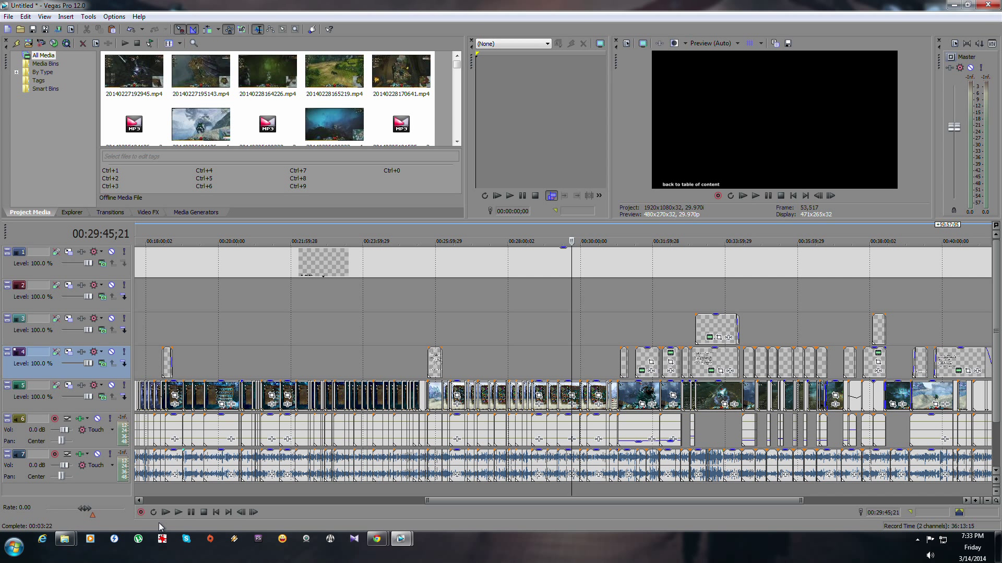
Step: Examine the pasted events across the whole timeline, checking the video preview at several points
{"action": "scroll", "coordinate": [137, 444], "scroll_direction": "down", "scroll_amount": 1}
{"action": "scroll", "coordinate": [384, 302], "scroll_direction": "down", "scroll_amount": 2}
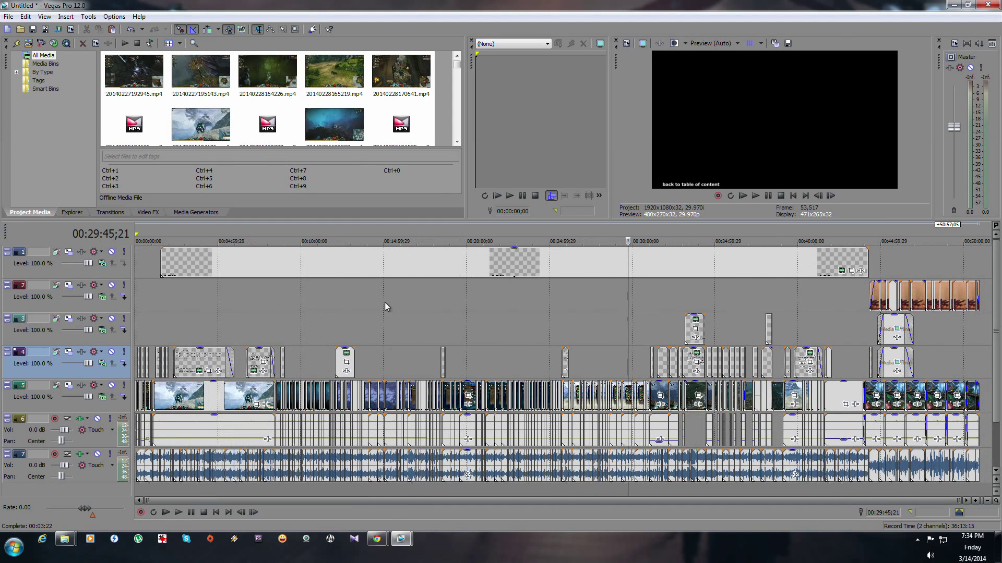
{"action": "left_click", "coordinate": [474, 303]}
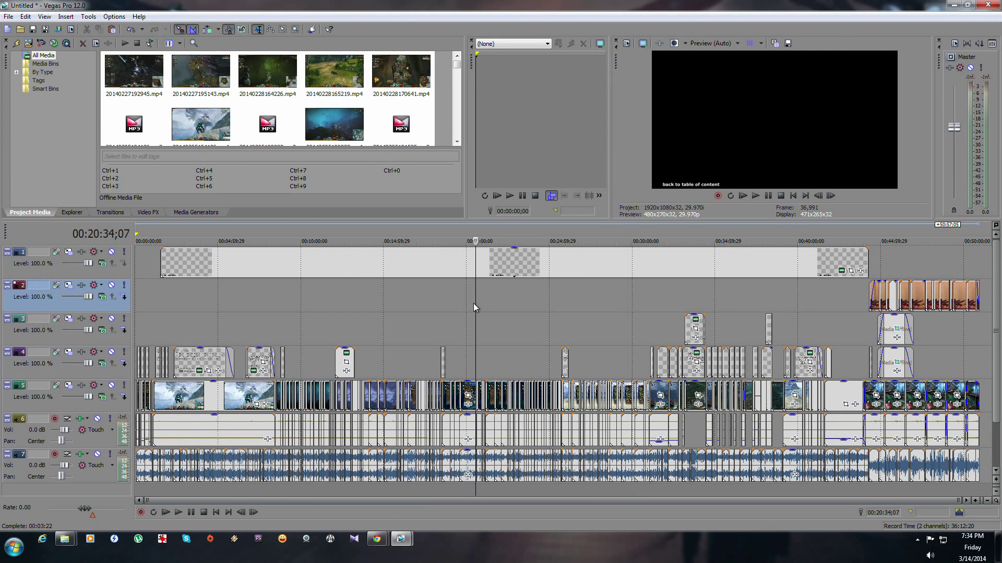
{"action": "left_click", "coordinate": [520, 327]}
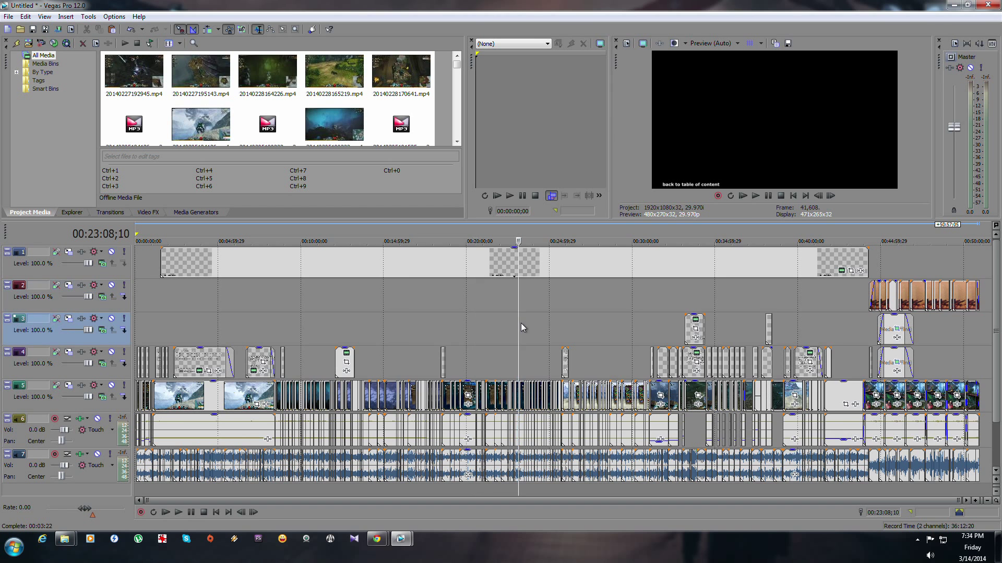
{"action": "scroll", "coordinate": [665, 359], "scroll_direction": "up", "scroll_amount": 1}
{"action": "left_click", "coordinate": [666, 359]}
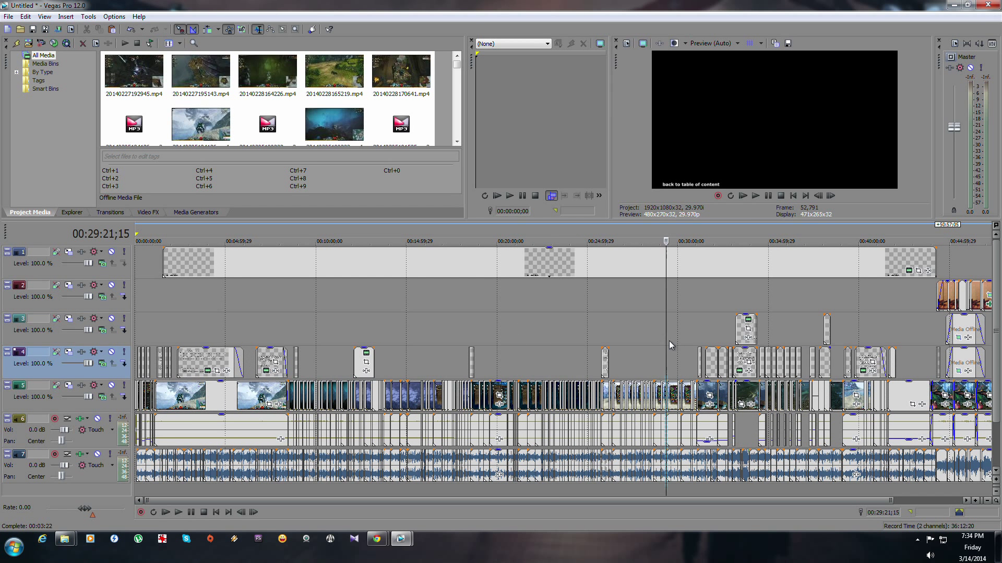
{"action": "left_click", "coordinate": [669, 342]}
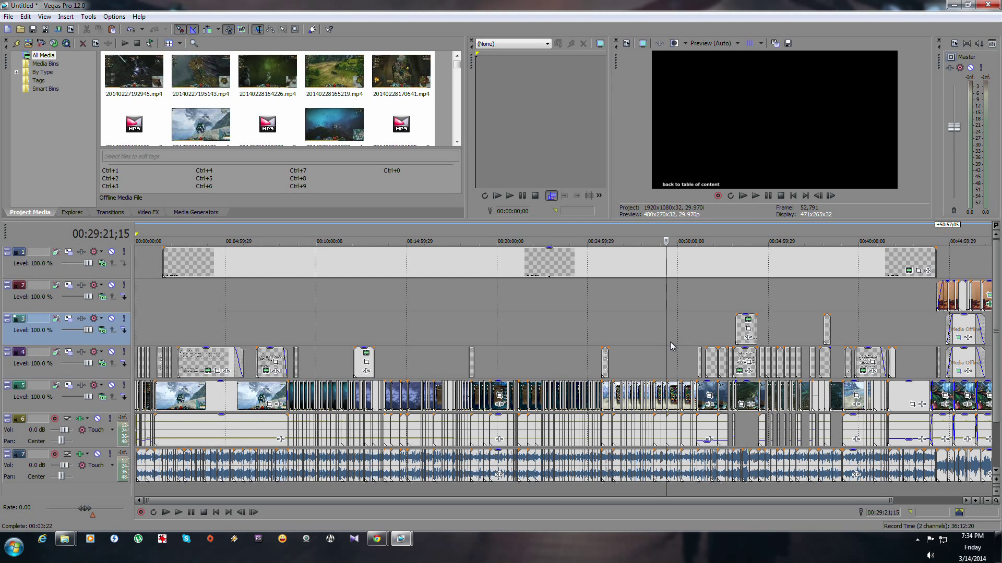
Step: Save the new project on the desktop as blabla
{"action": "left_click", "coordinate": [32, 29]}
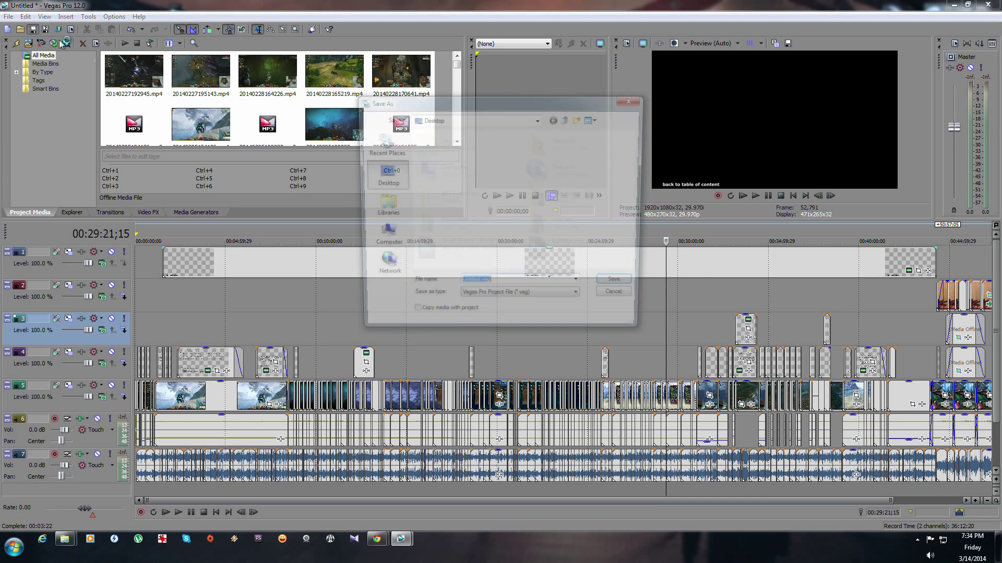
{"action": "type", "text": "blabla"}
{"action": "key", "text": "Return"}
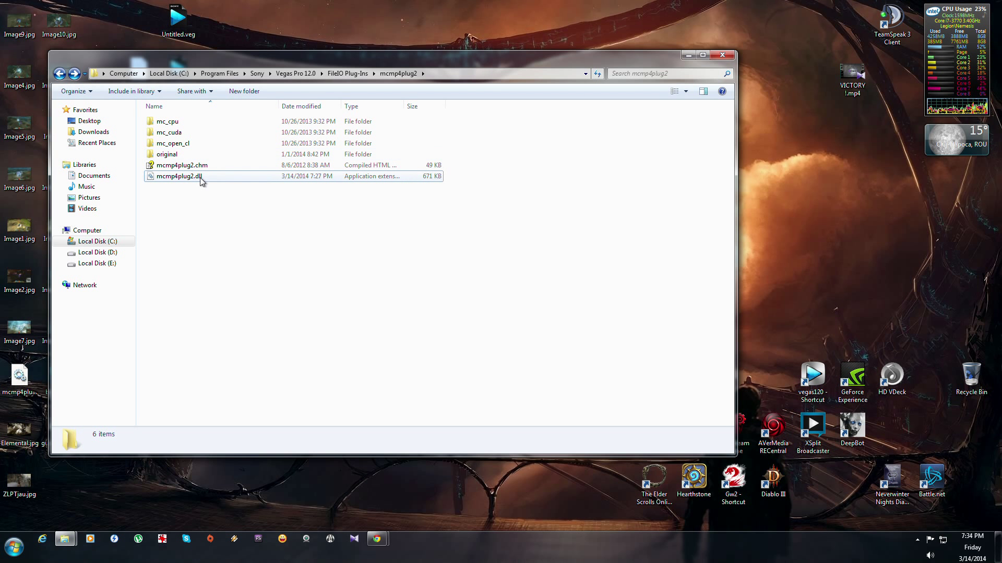
Step: Copy mcmp4plug2.dll from the original subfolder into the mcmp4plug2 plug-in folder, replacing the existing file
{"action": "double_click", "coordinate": [174, 156]}
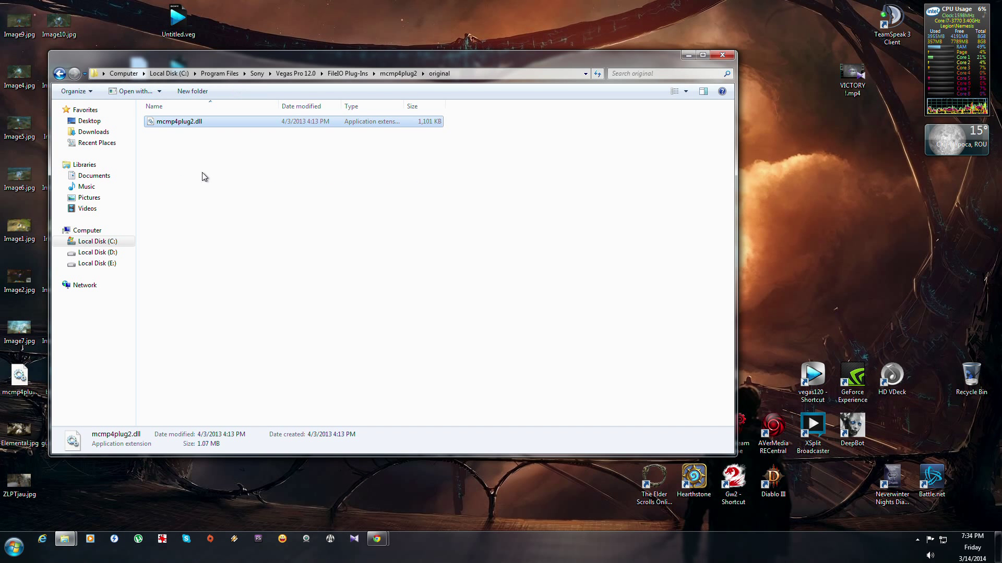
{"action": "left_click", "coordinate": [255, 234]}
{"action": "key", "text": "BackSpace"}
{"action": "left_click", "coordinate": [233, 240]}
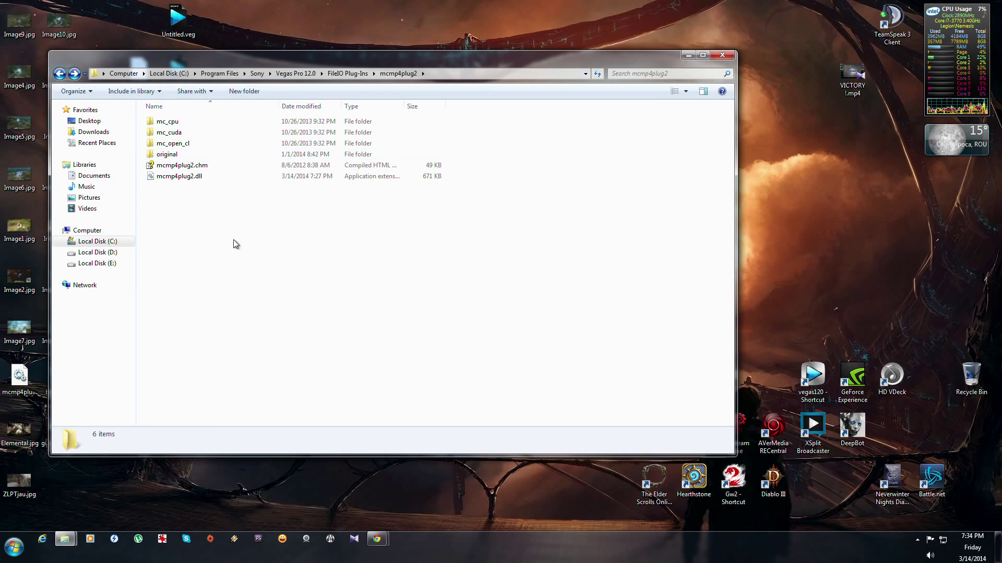
{"action": "key", "text": "ctrl+v"}
{"action": "left_click", "coordinate": [511, 235]}
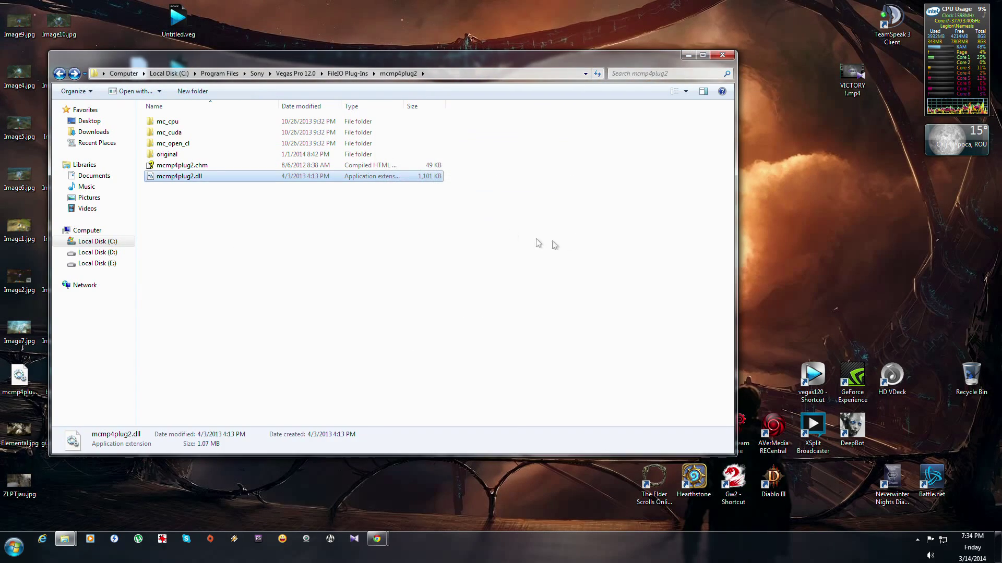
Step: Minimize the plug-in folder and open the blabla.veg project from the desktop
{"action": "left_click", "coordinate": [688, 54]}
{"action": "left_click_drag", "start_coordinate": [59, 375], "coordinate": [187, 135]}
{"action": "double_click", "coordinate": [188, 133]}
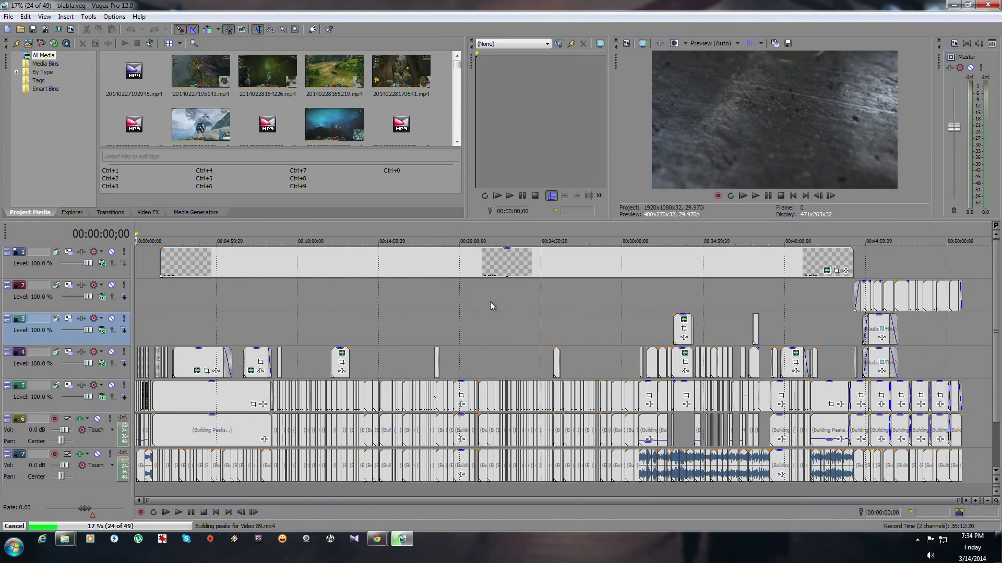
Step: Check the video preview at several points around 20 minutes into the blabla project's timeline
{"action": "left_click", "coordinate": [470, 318]}
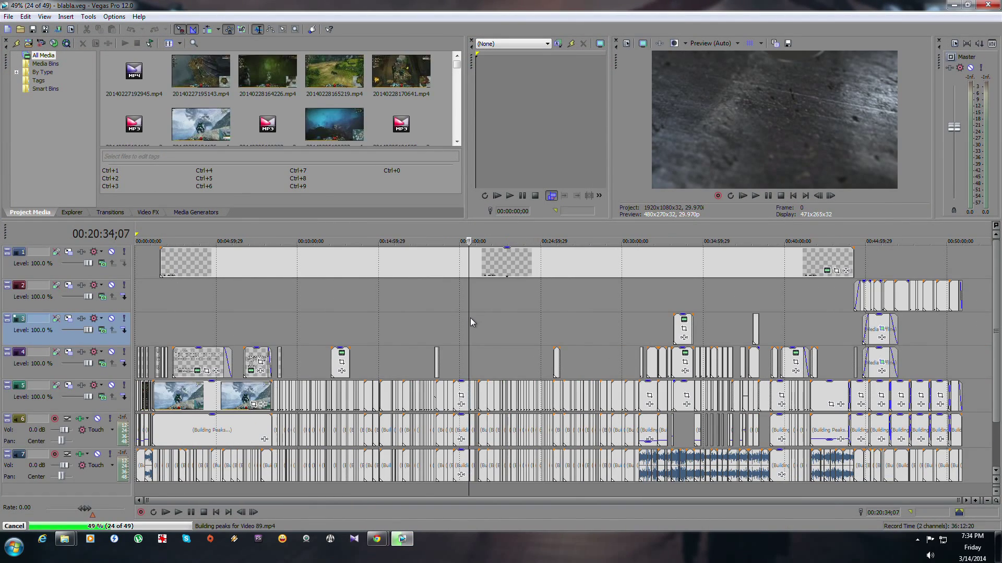
{"action": "scroll", "coordinate": [470, 317], "scroll_direction": "up", "scroll_amount": 3}
{"action": "left_click", "coordinate": [525, 340]}
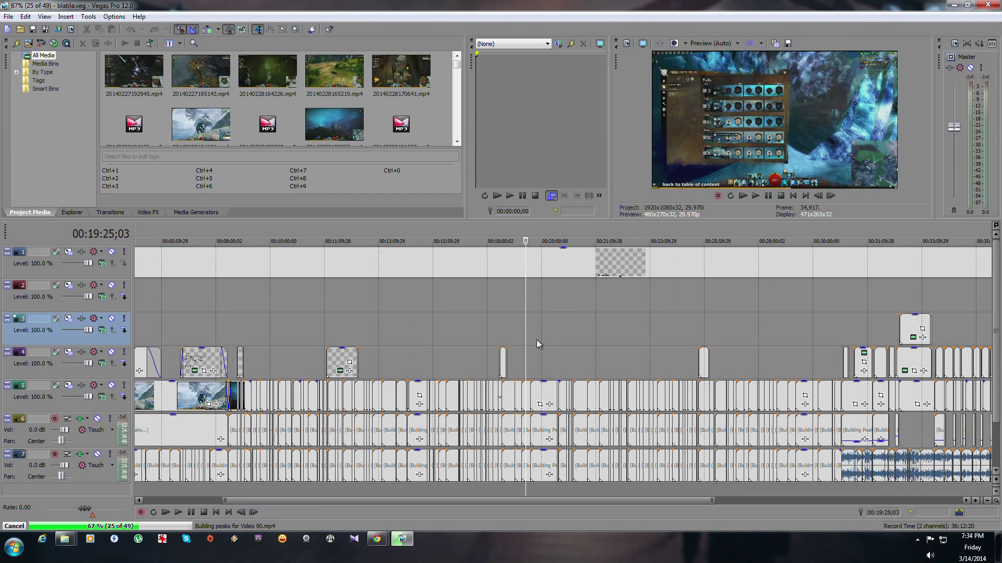
{"action": "left_click", "coordinate": [537, 340]}
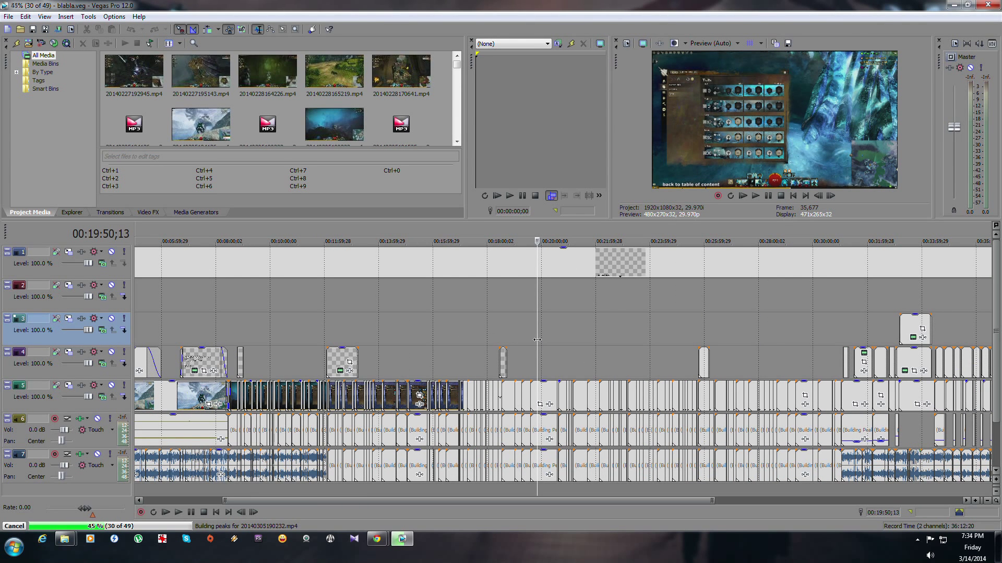